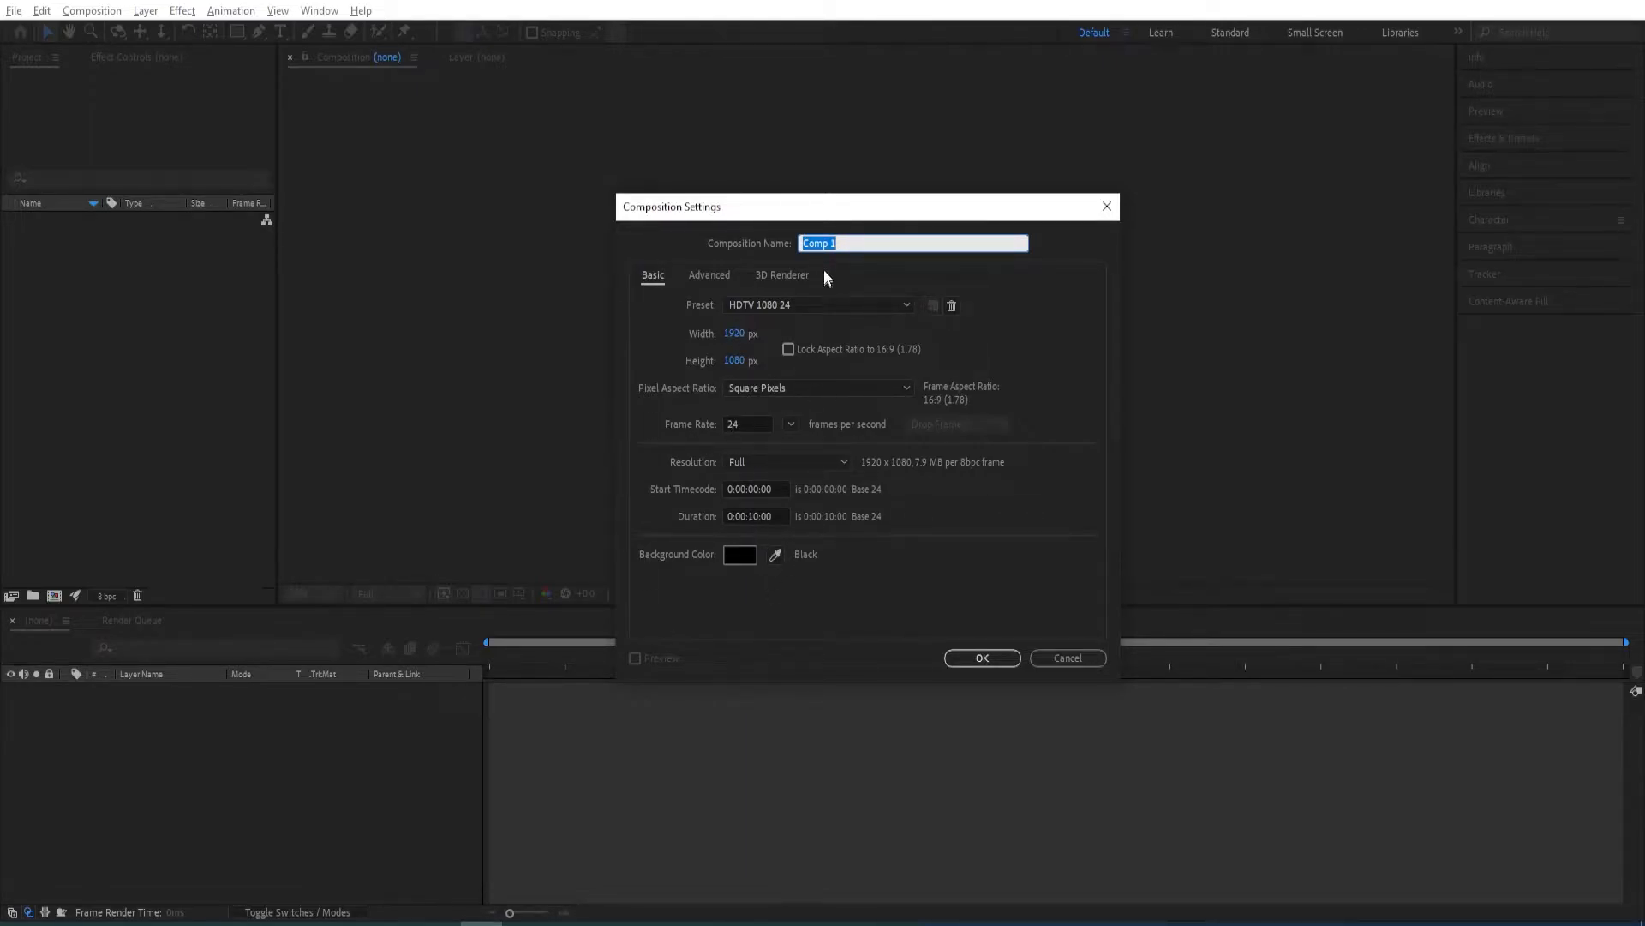
Create the new composition under the name main with the HDTV 1080 24 preset.
type("main")
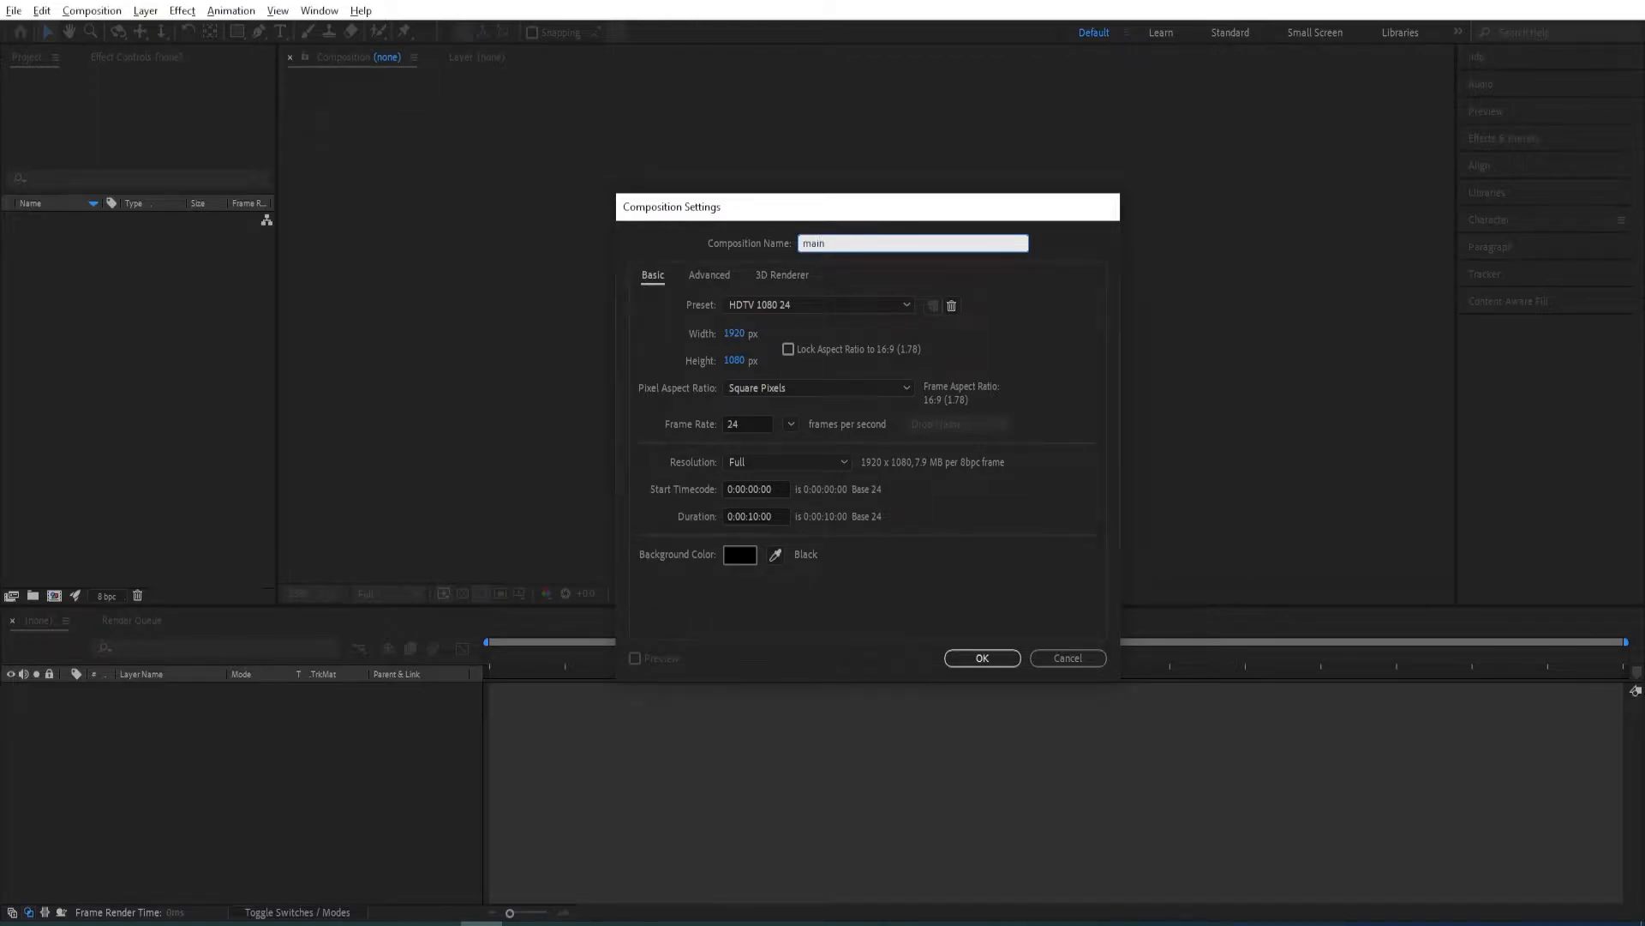
key("Return")
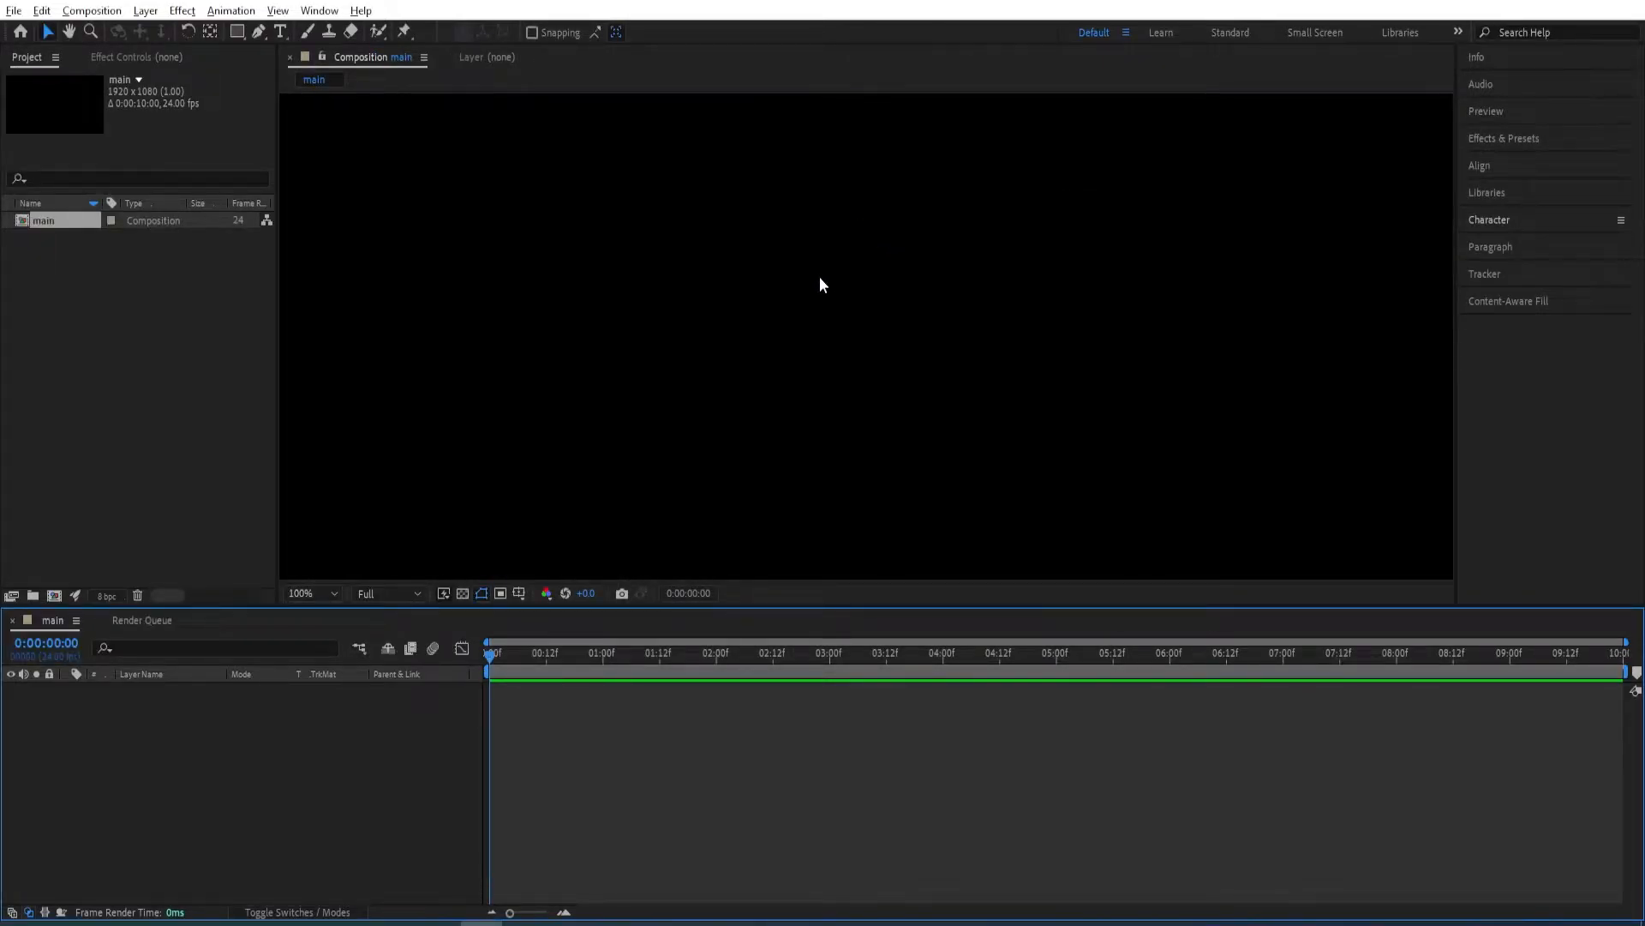
Create a shape layer in the main composition and add a rectangle path to it.
key("comma")
key("comma")
key("comma")
key("comma")
key("period")
key("period")
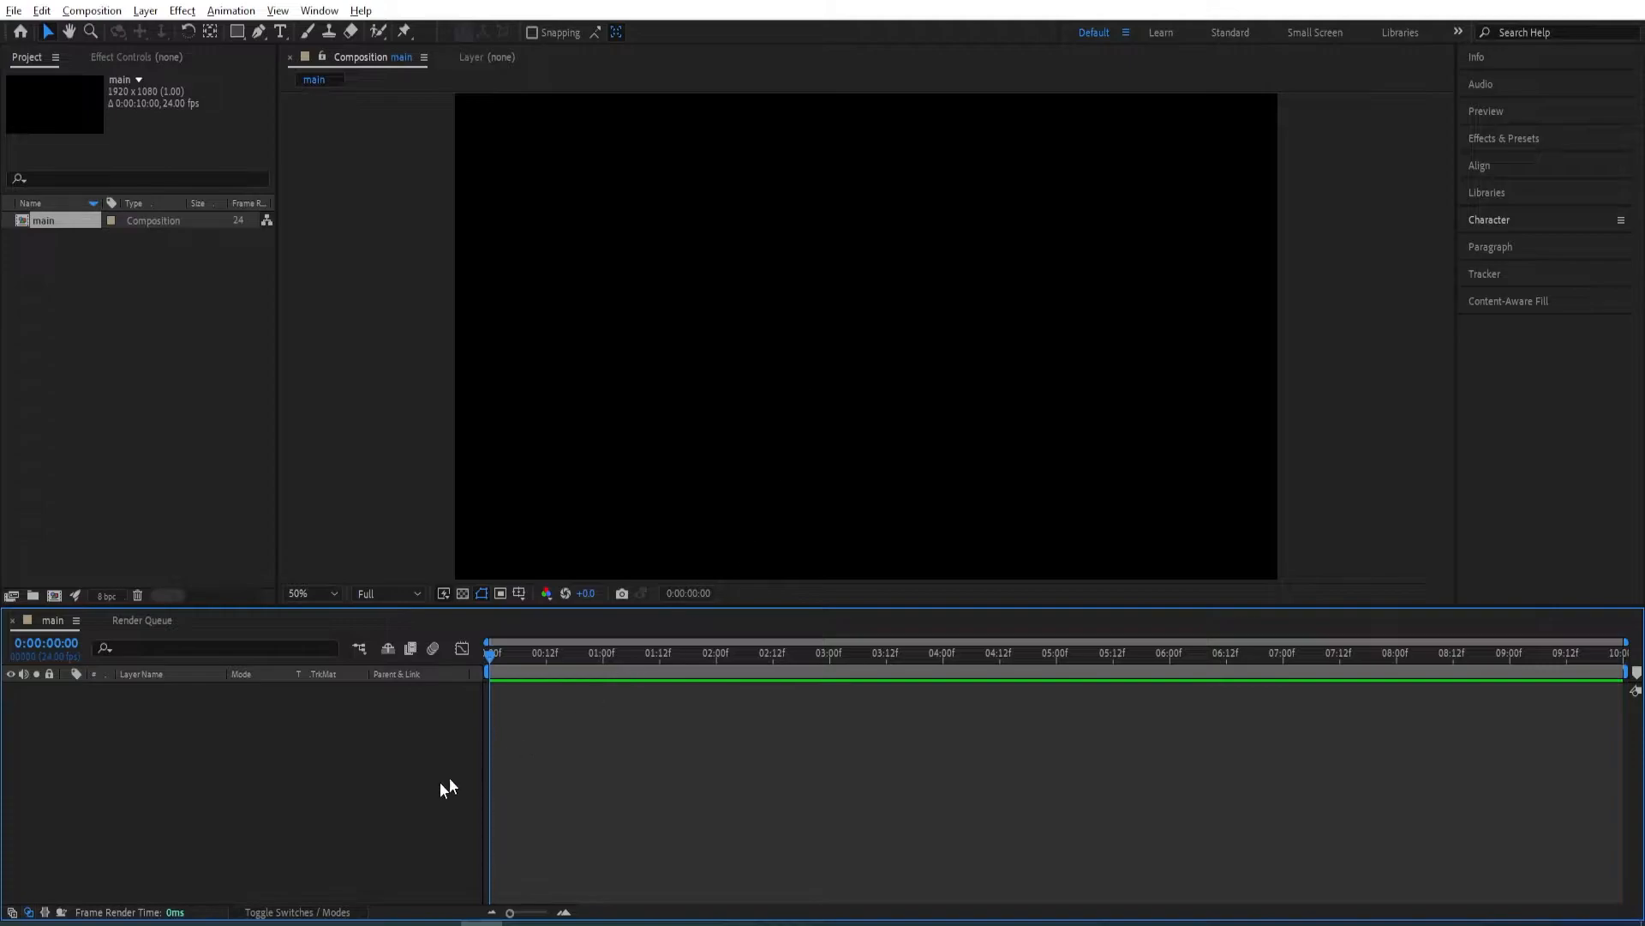
right_click(326, 814)
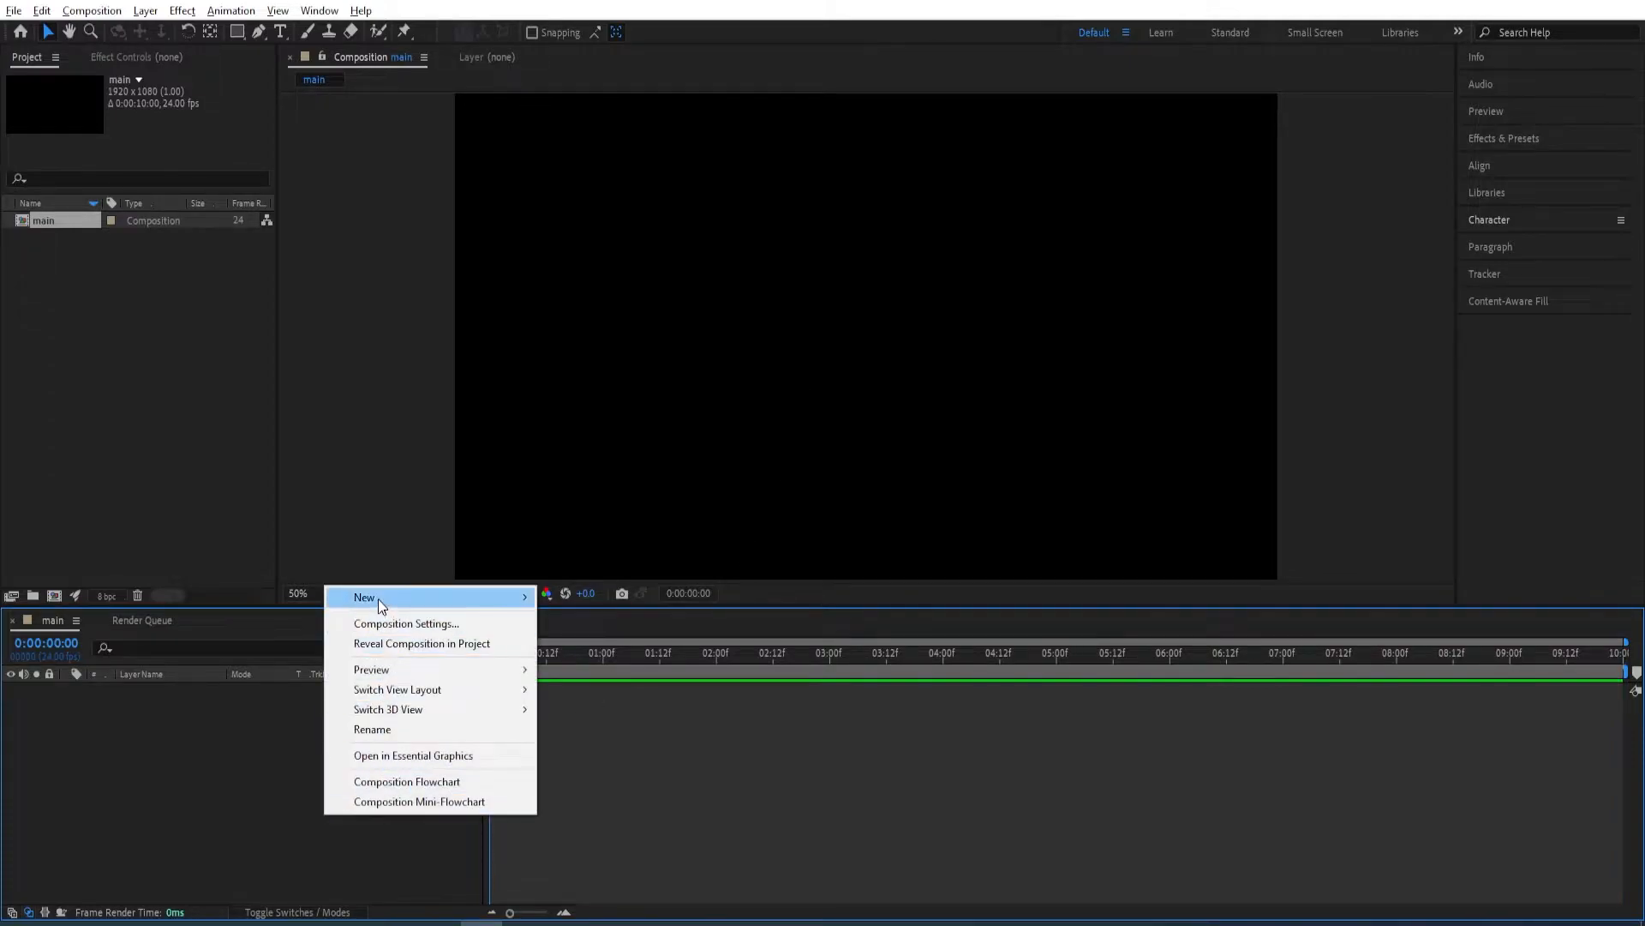
mouse_move(378, 599)
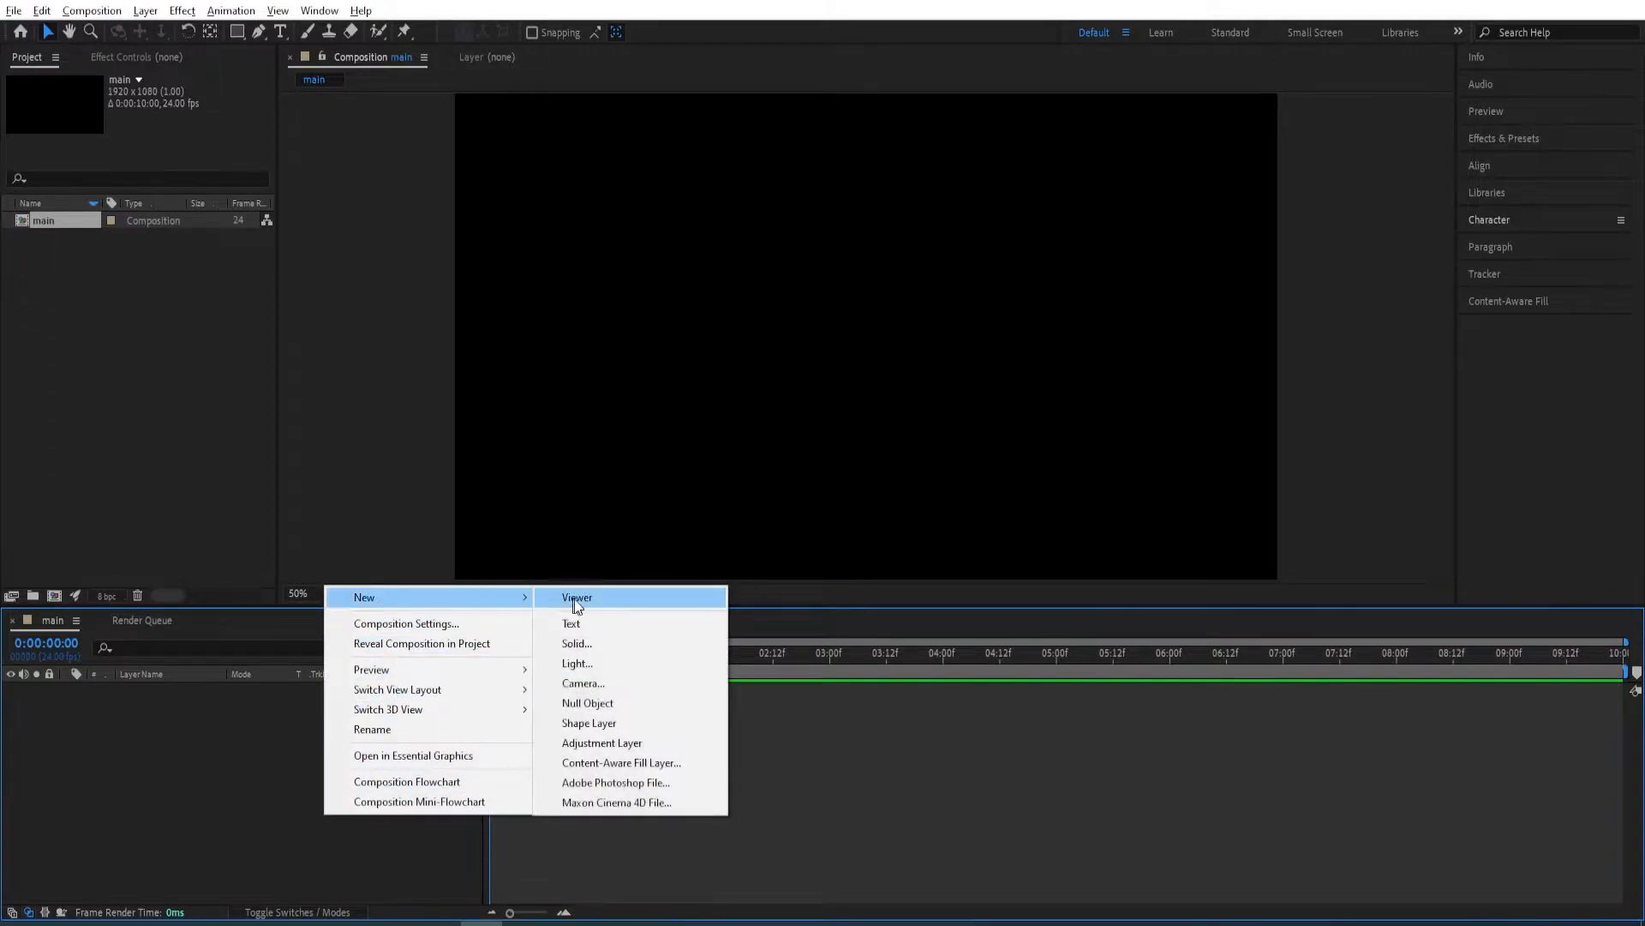
left_click(596, 723)
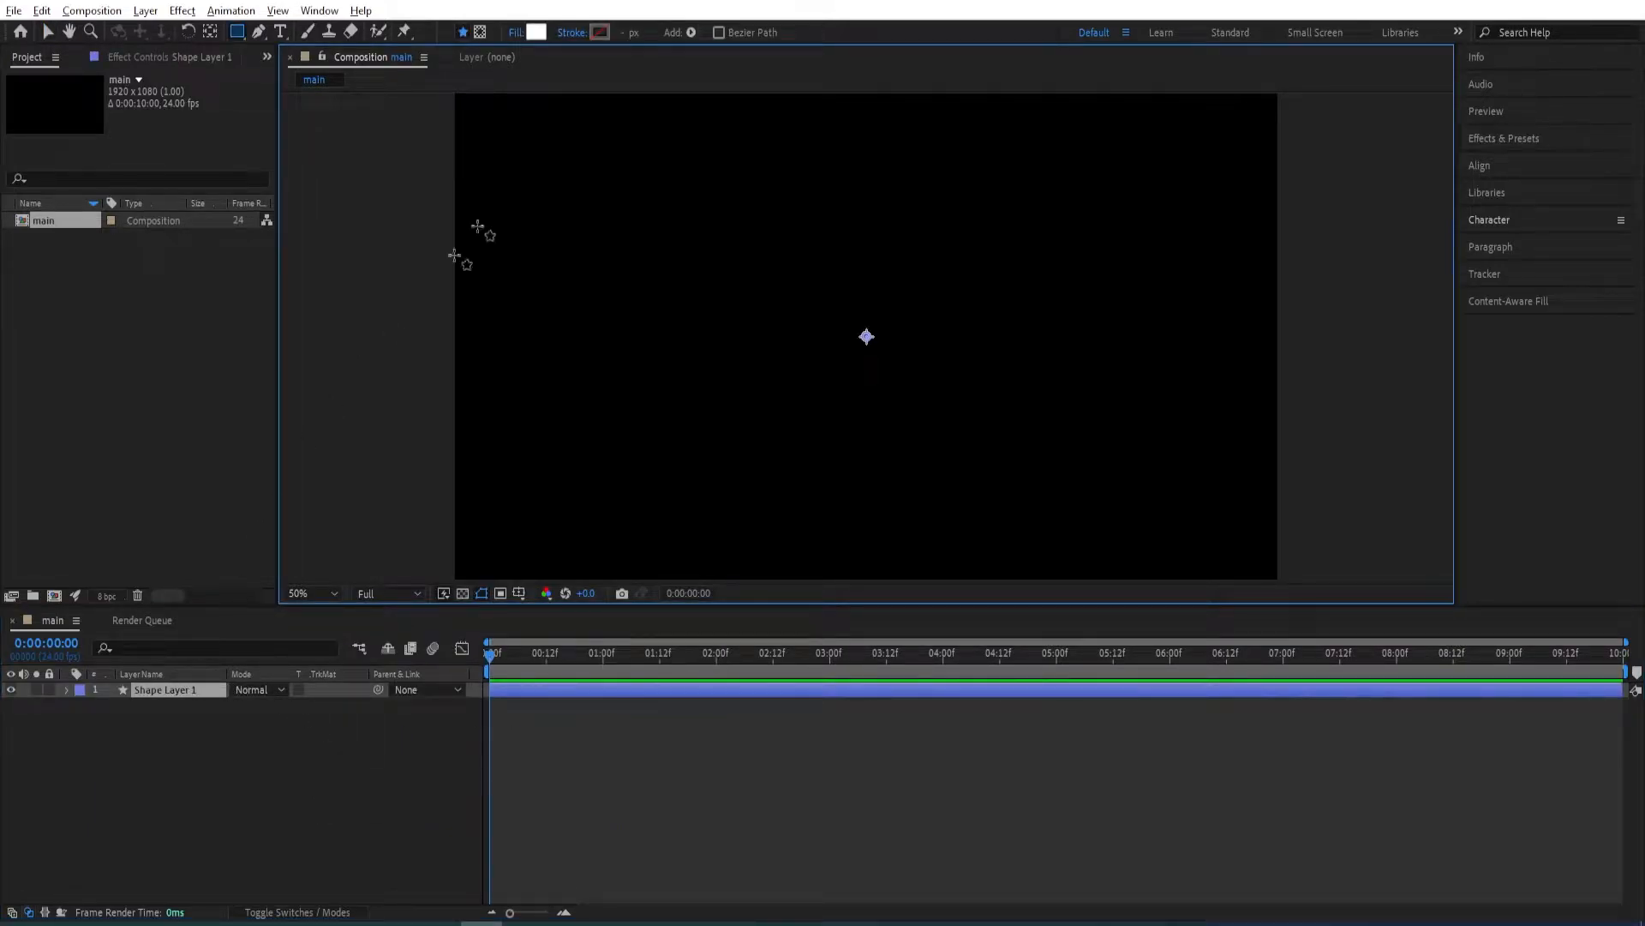
left_click(691, 32)
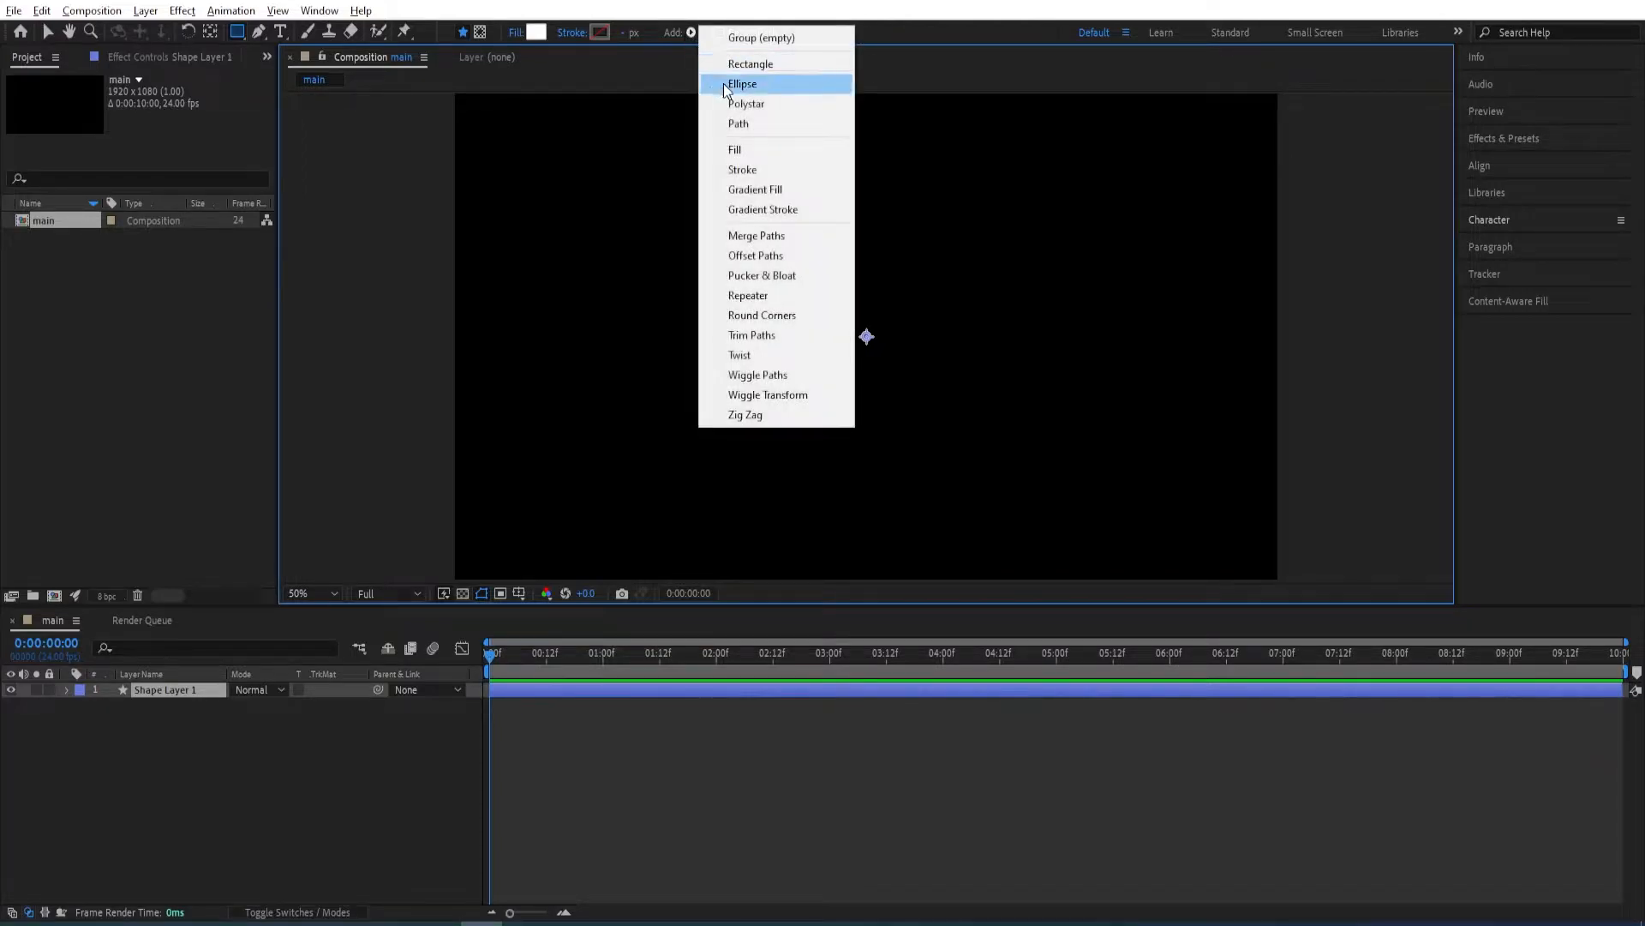
left_click(750, 65)
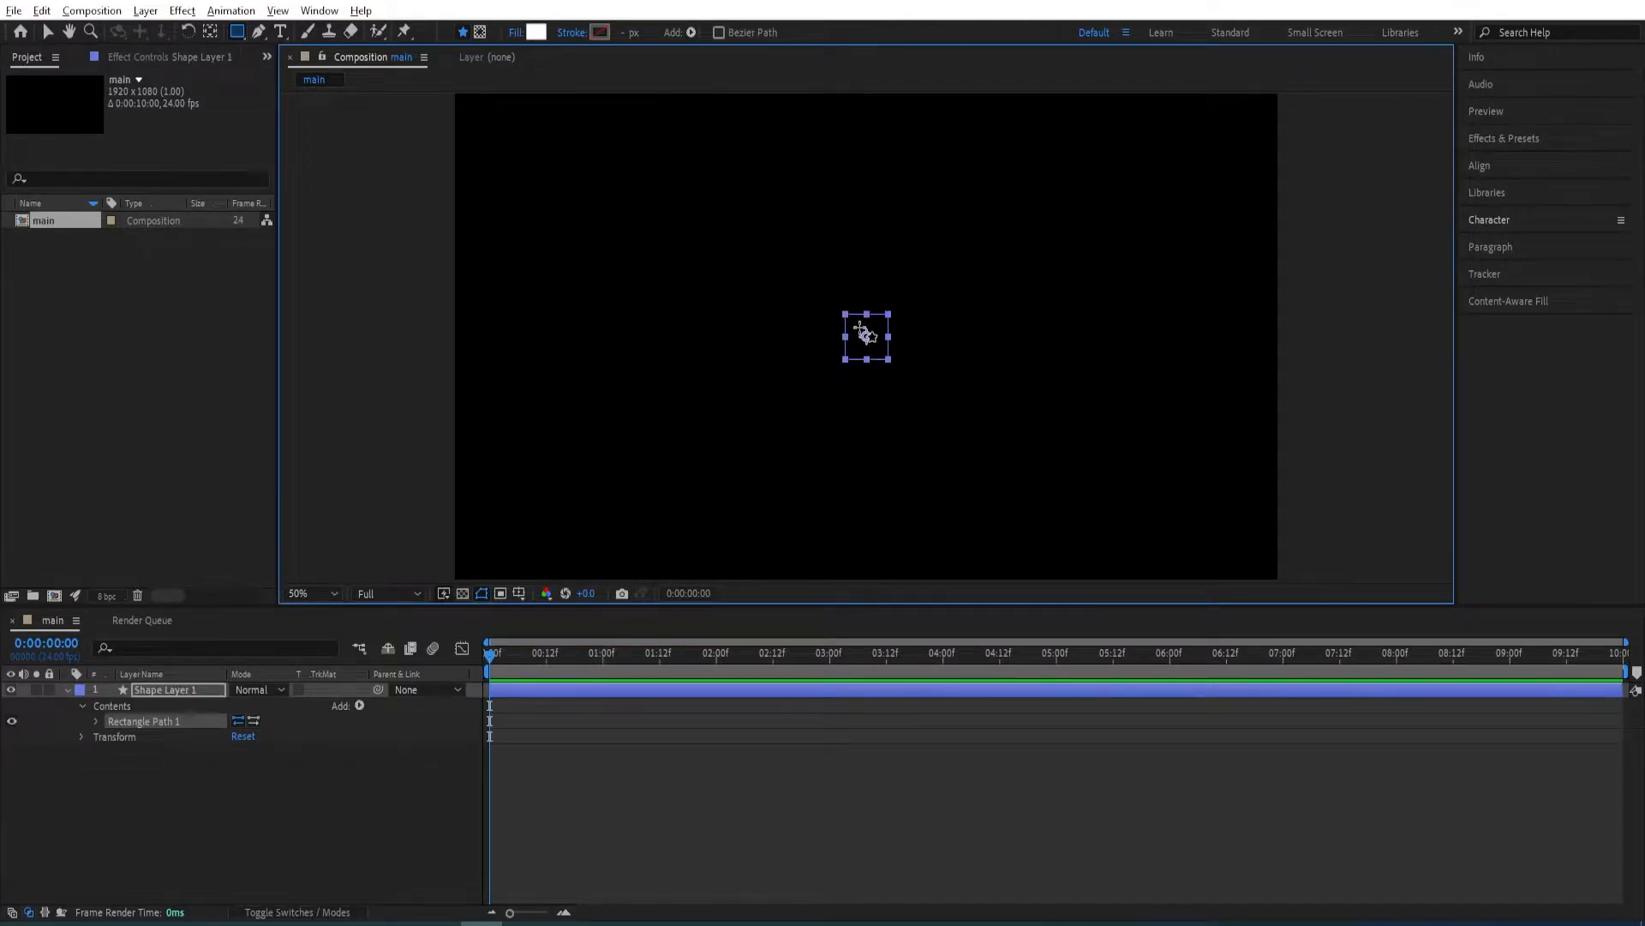
Add a fill to the rectangle and set its color to white (FFFFFF).
left_click(689, 35)
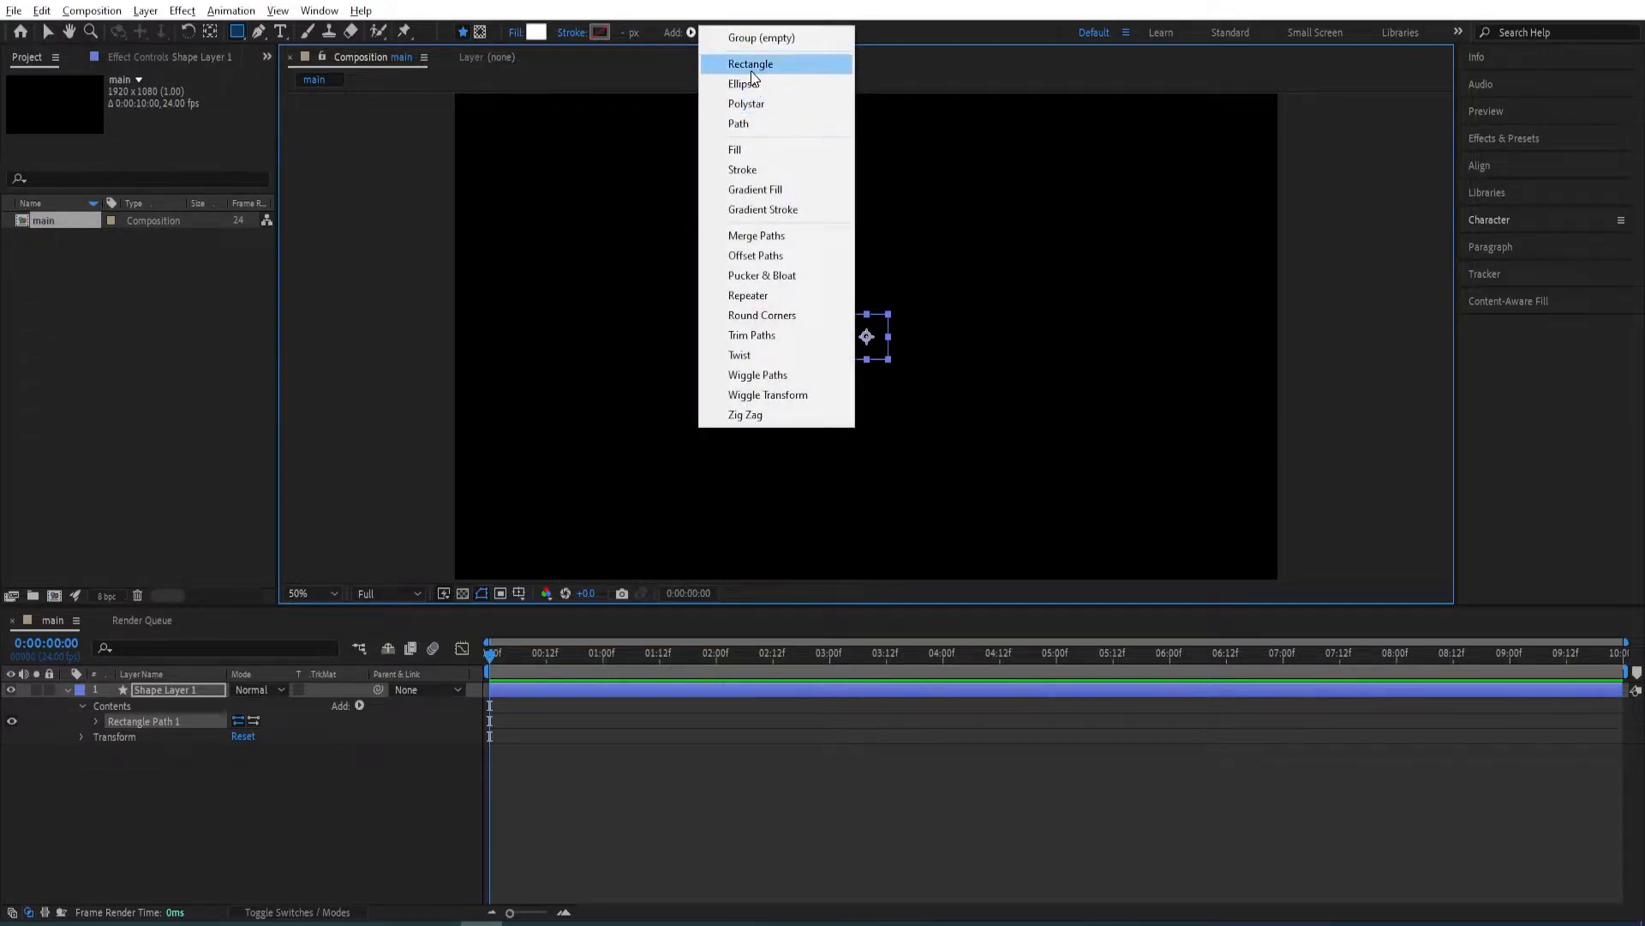
left_click(743, 151)
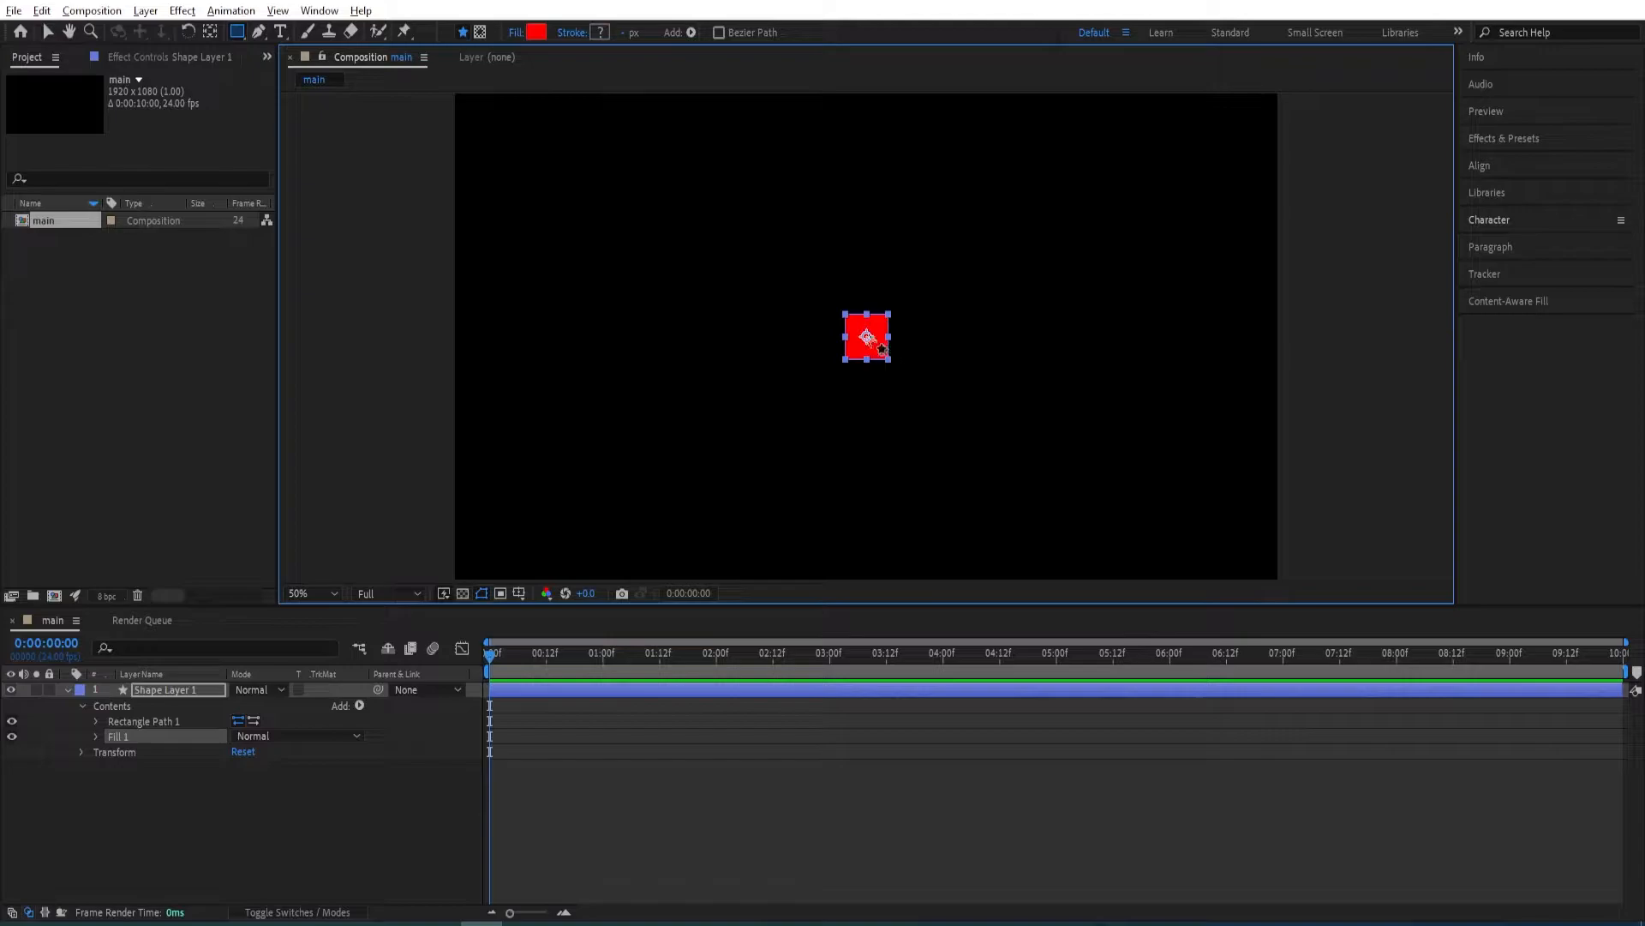
left_click(532, 35)
left_click_drag(1002, 405, 947, 347)
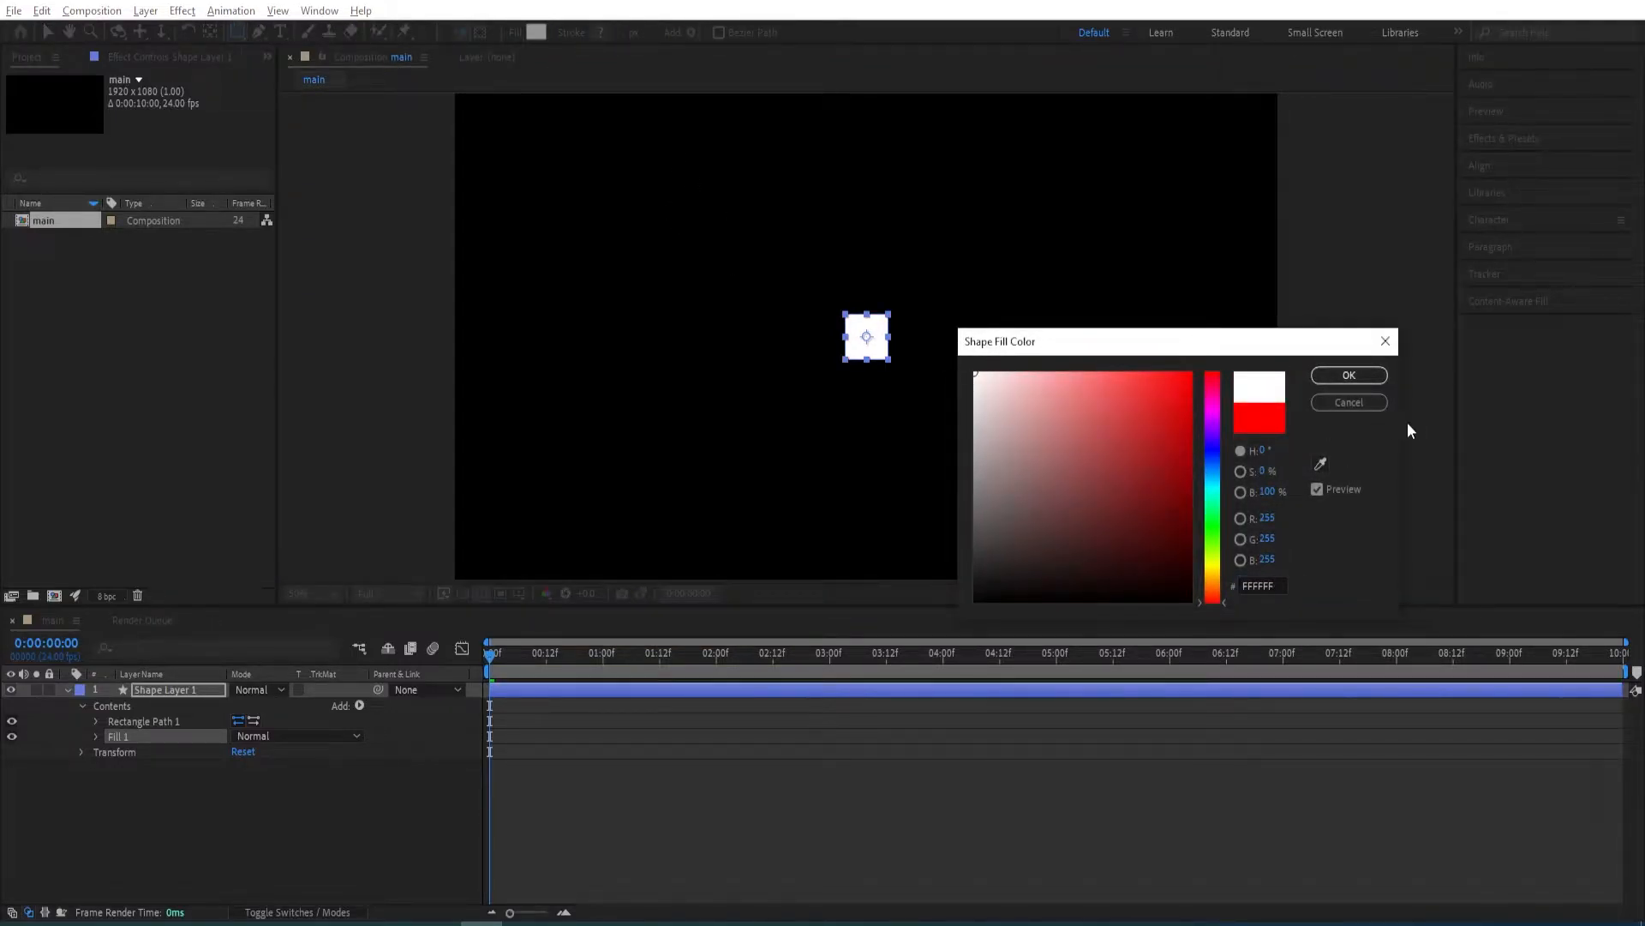
left_click(1359, 375)
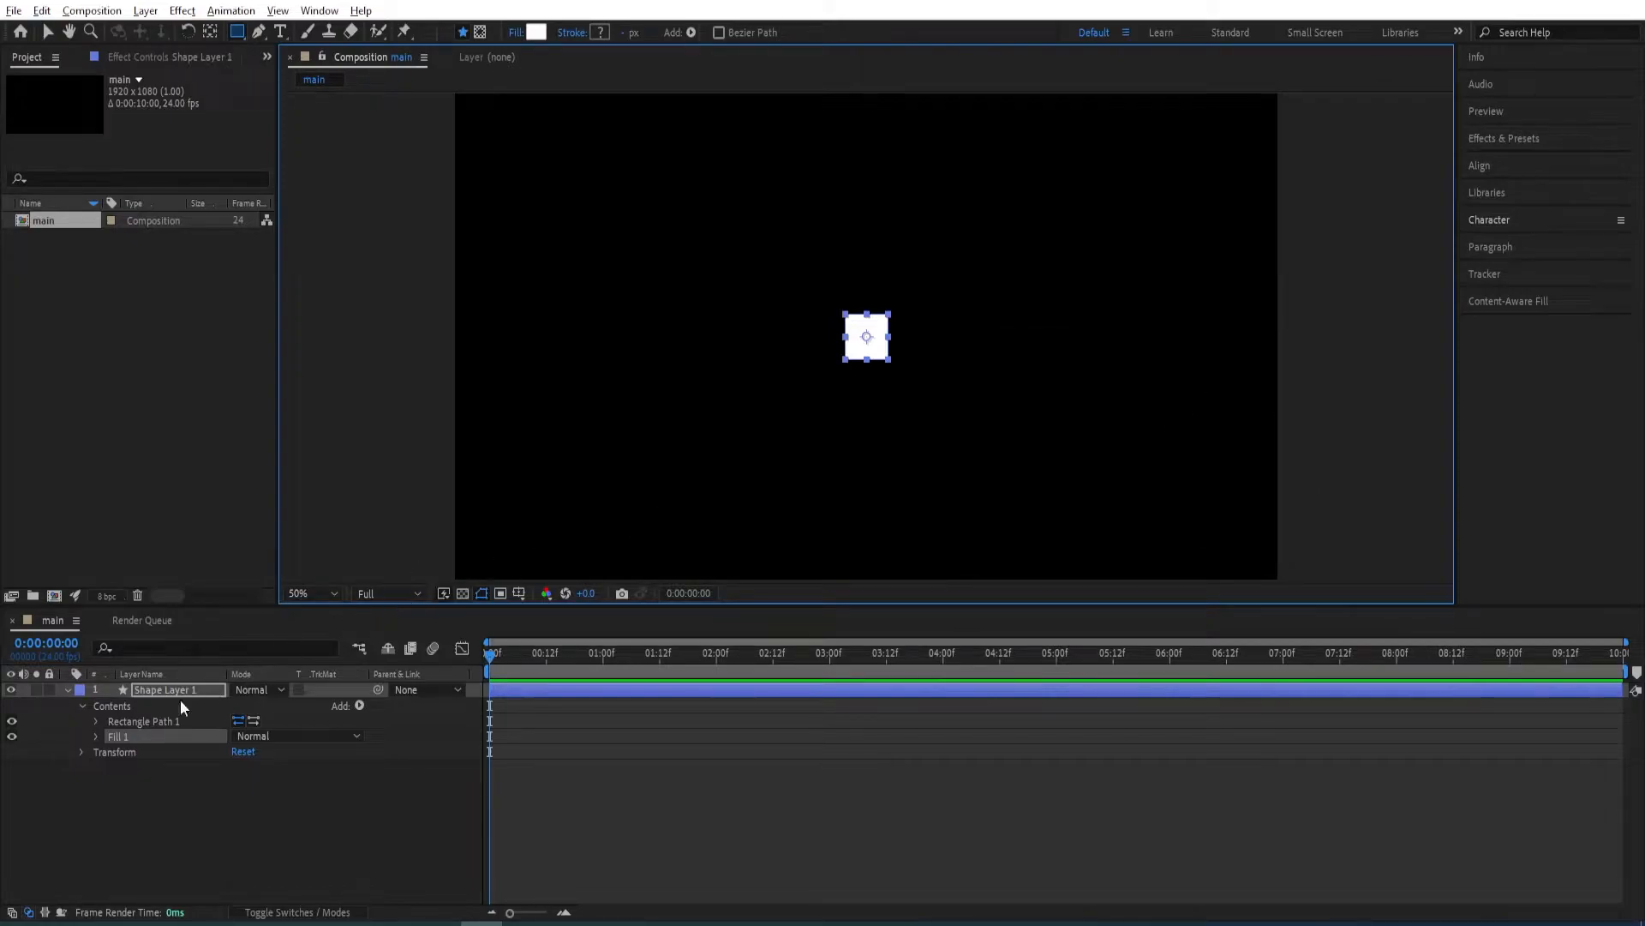
Convert the rectangle path to a Bezier path and show the grid over the composition.
left_click(141, 723)
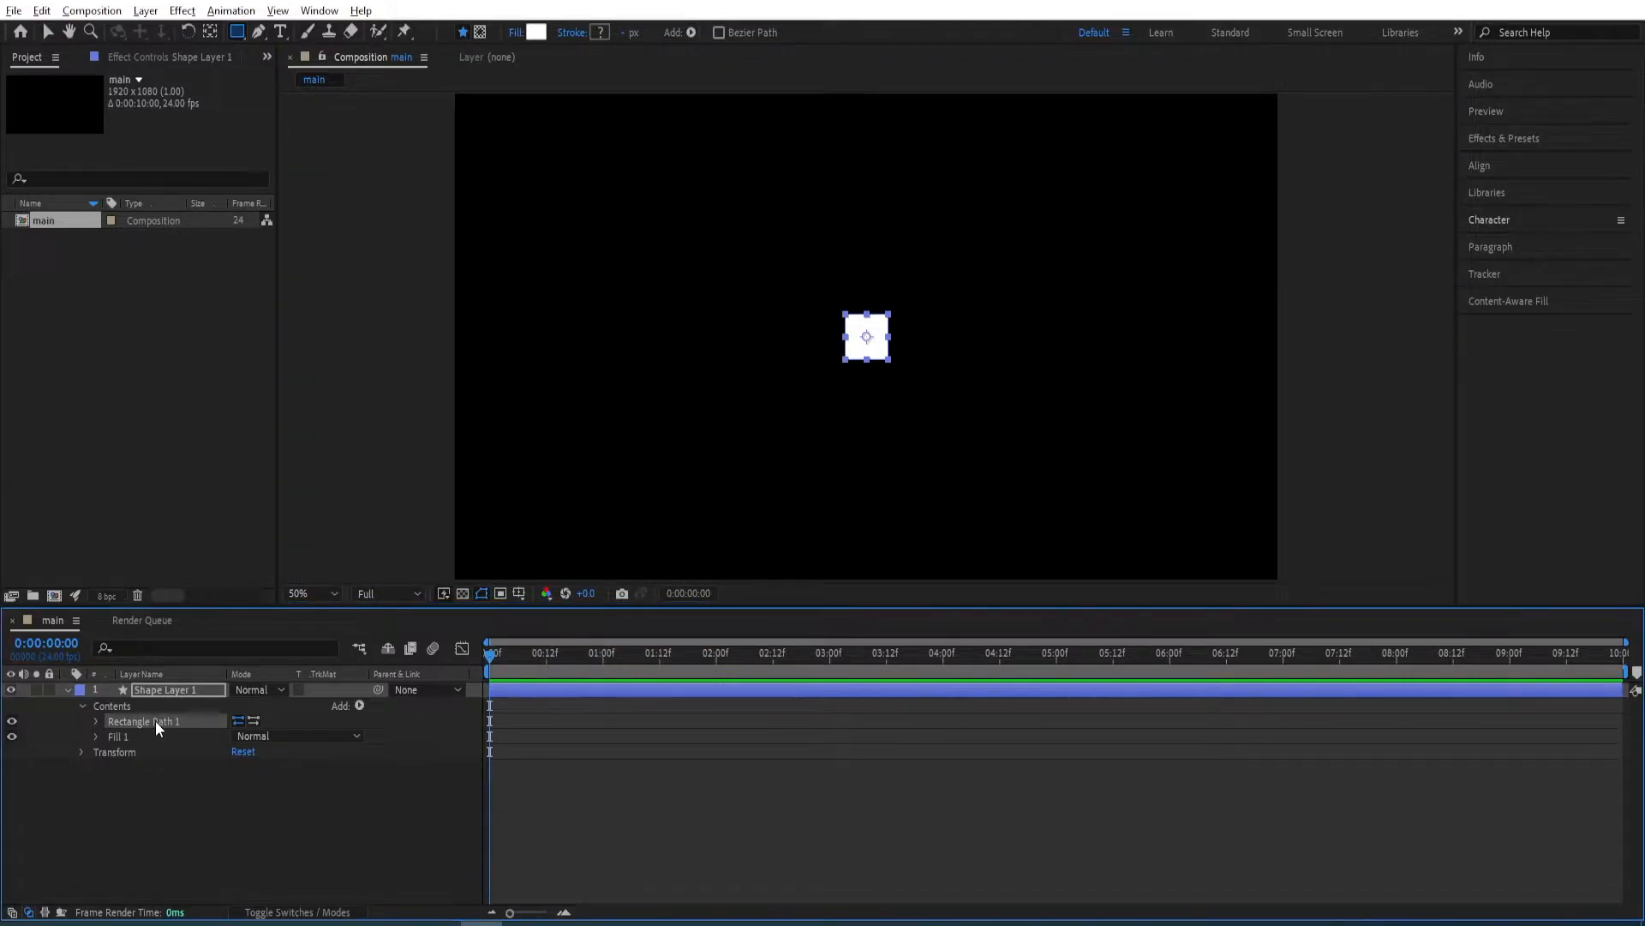
right_click(156, 720)
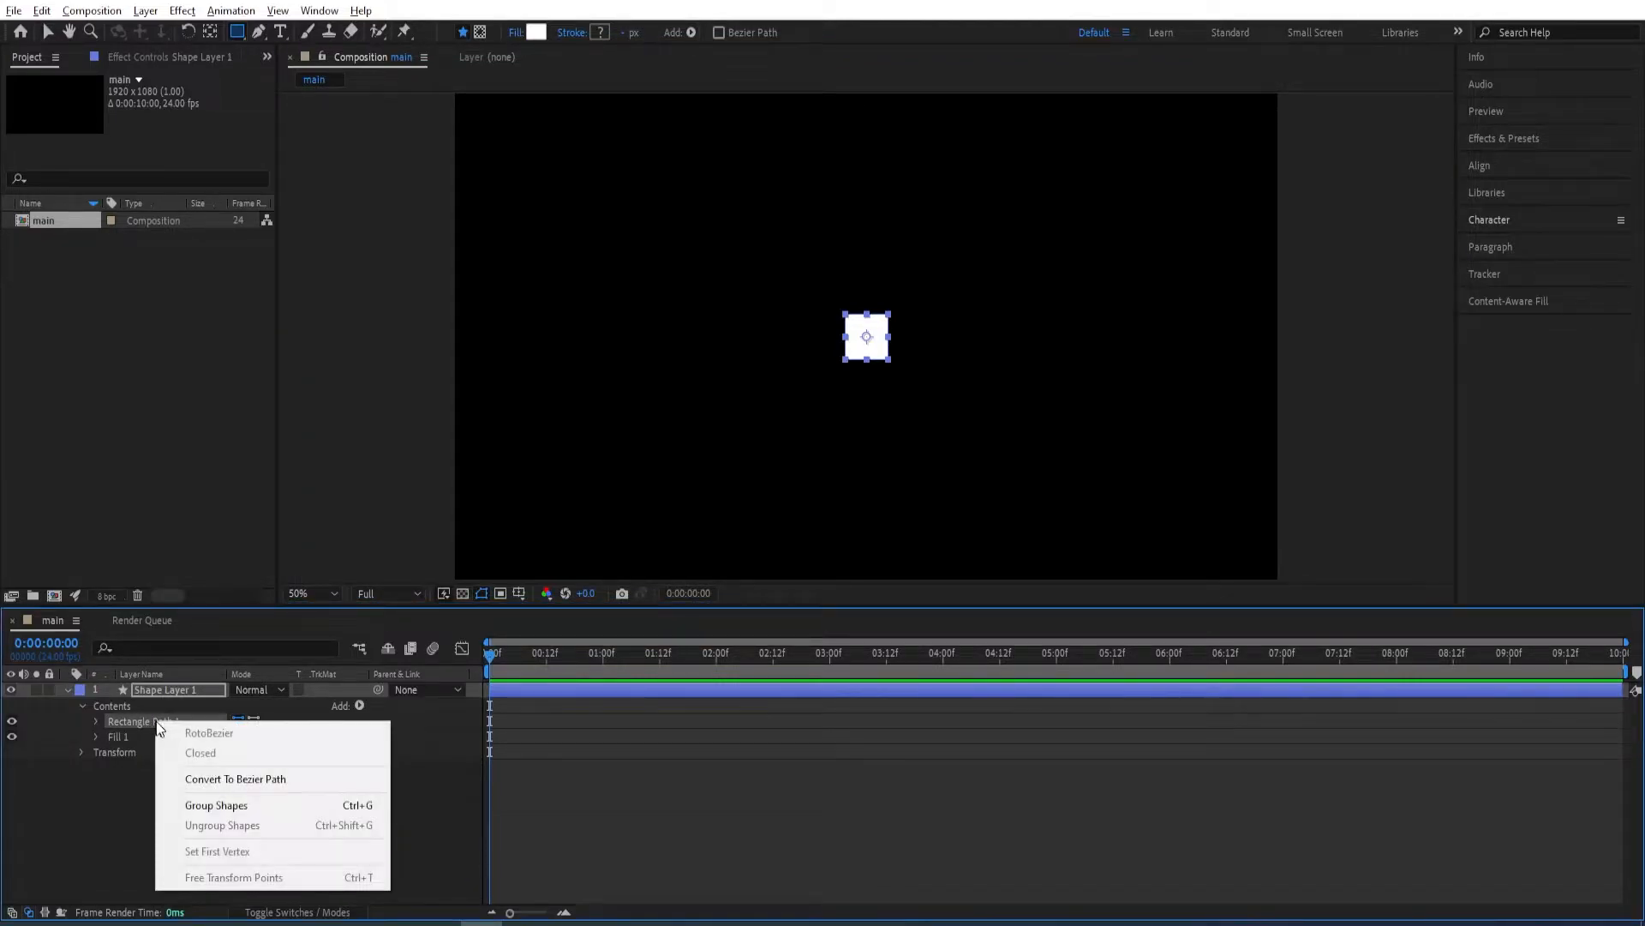
left_click(219, 779)
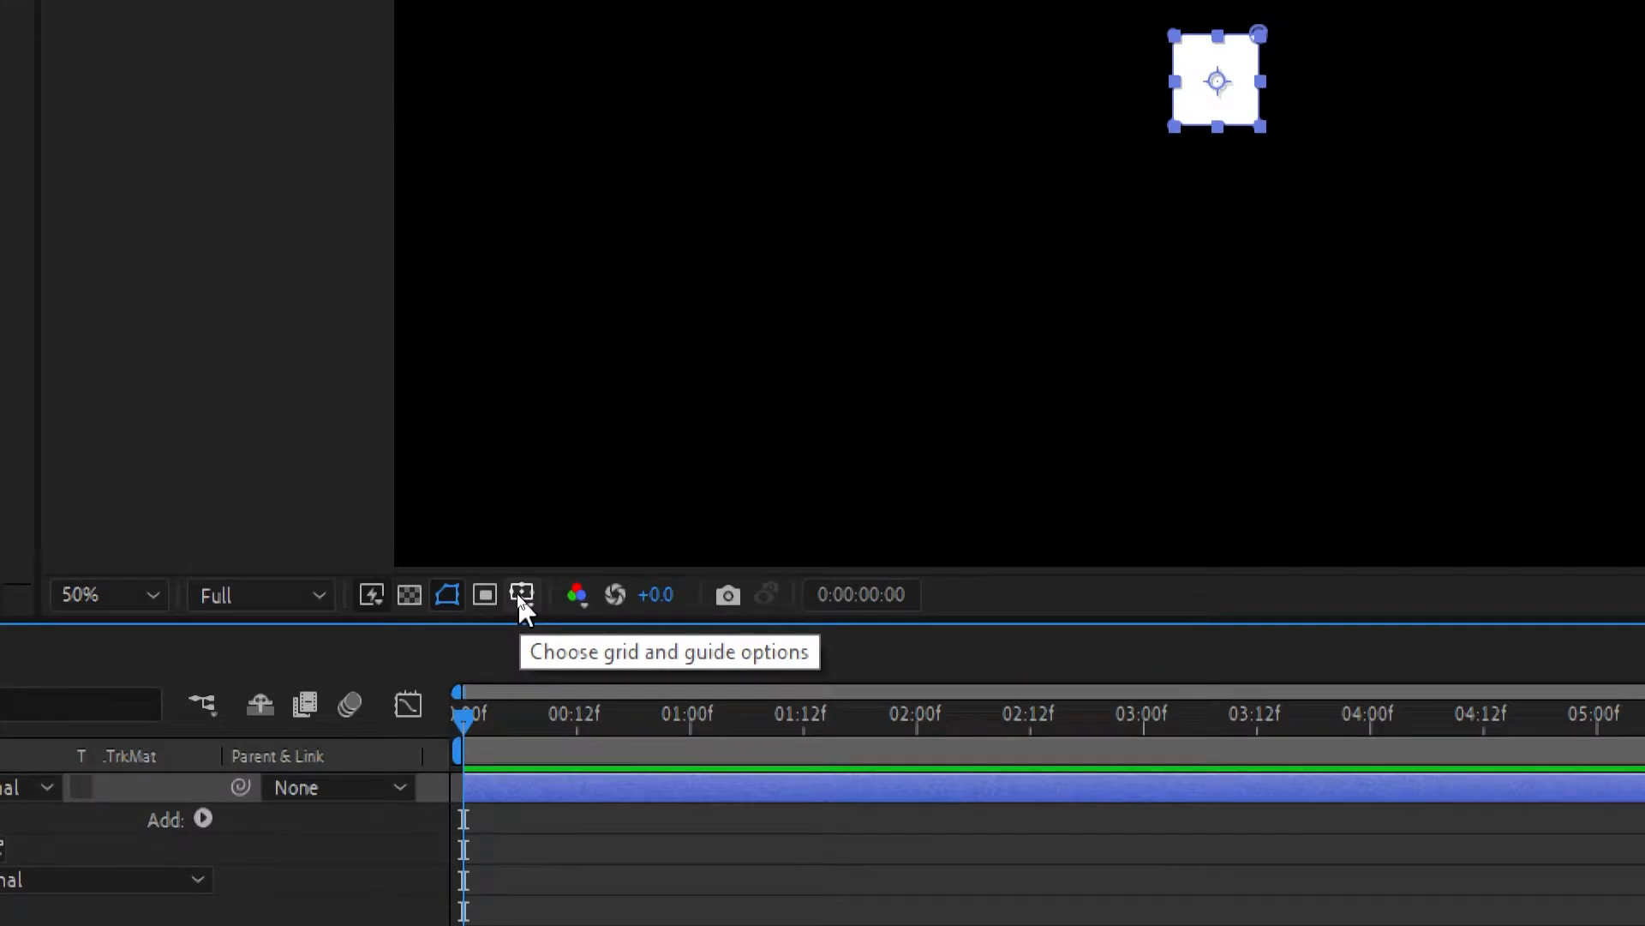
left_click(519, 593)
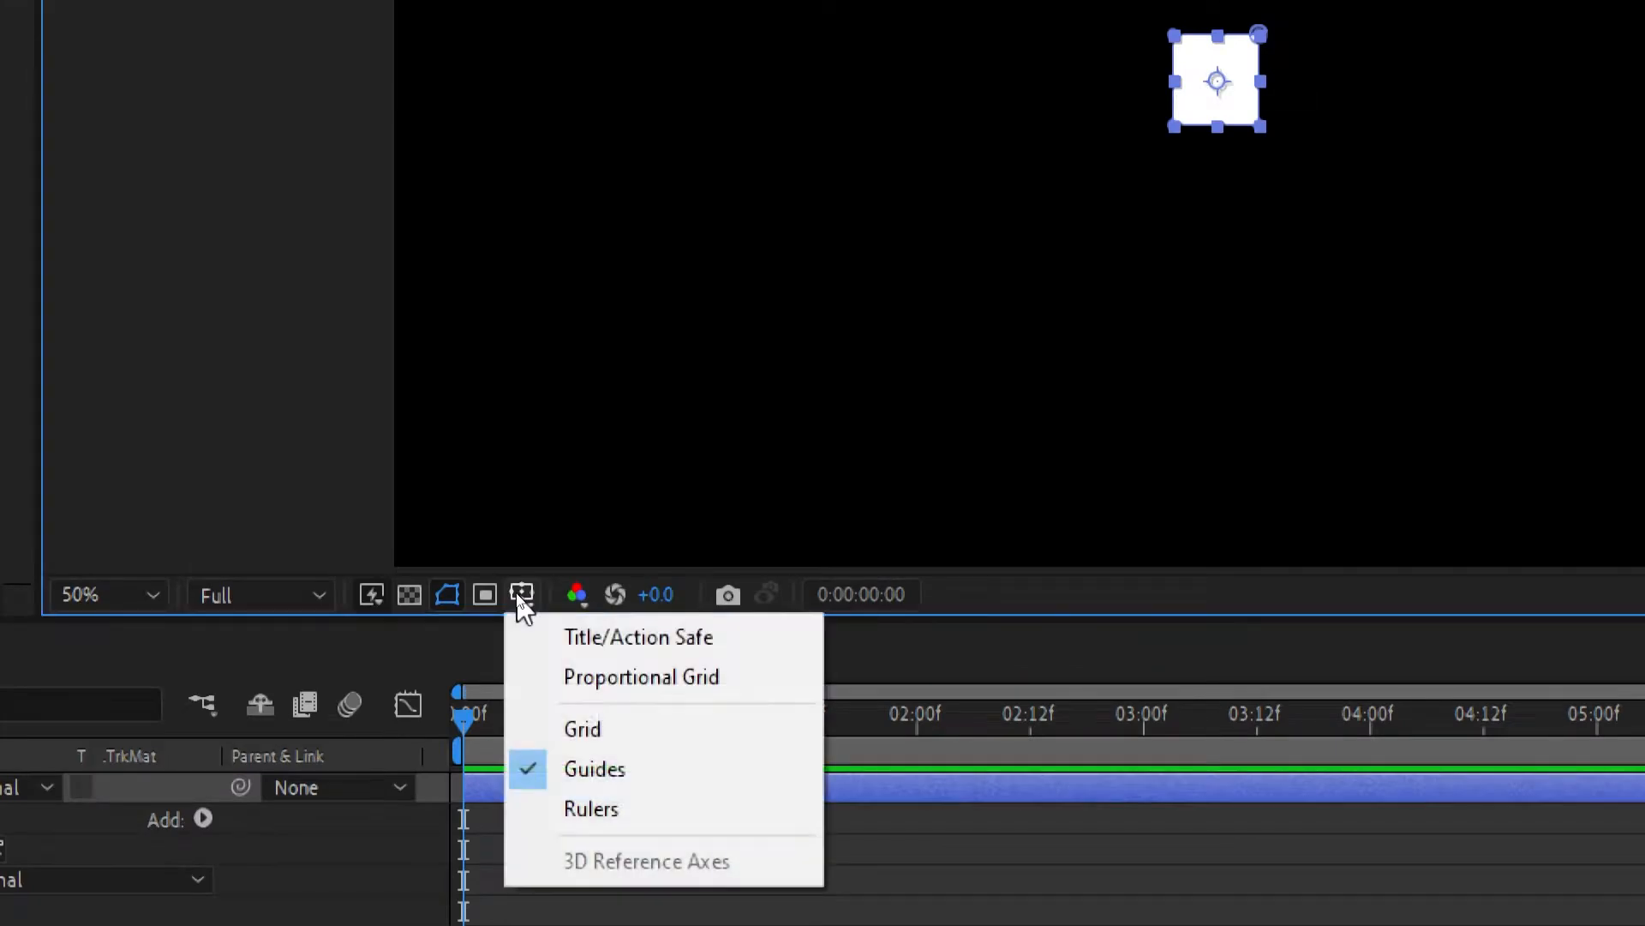
left_click(590, 728)
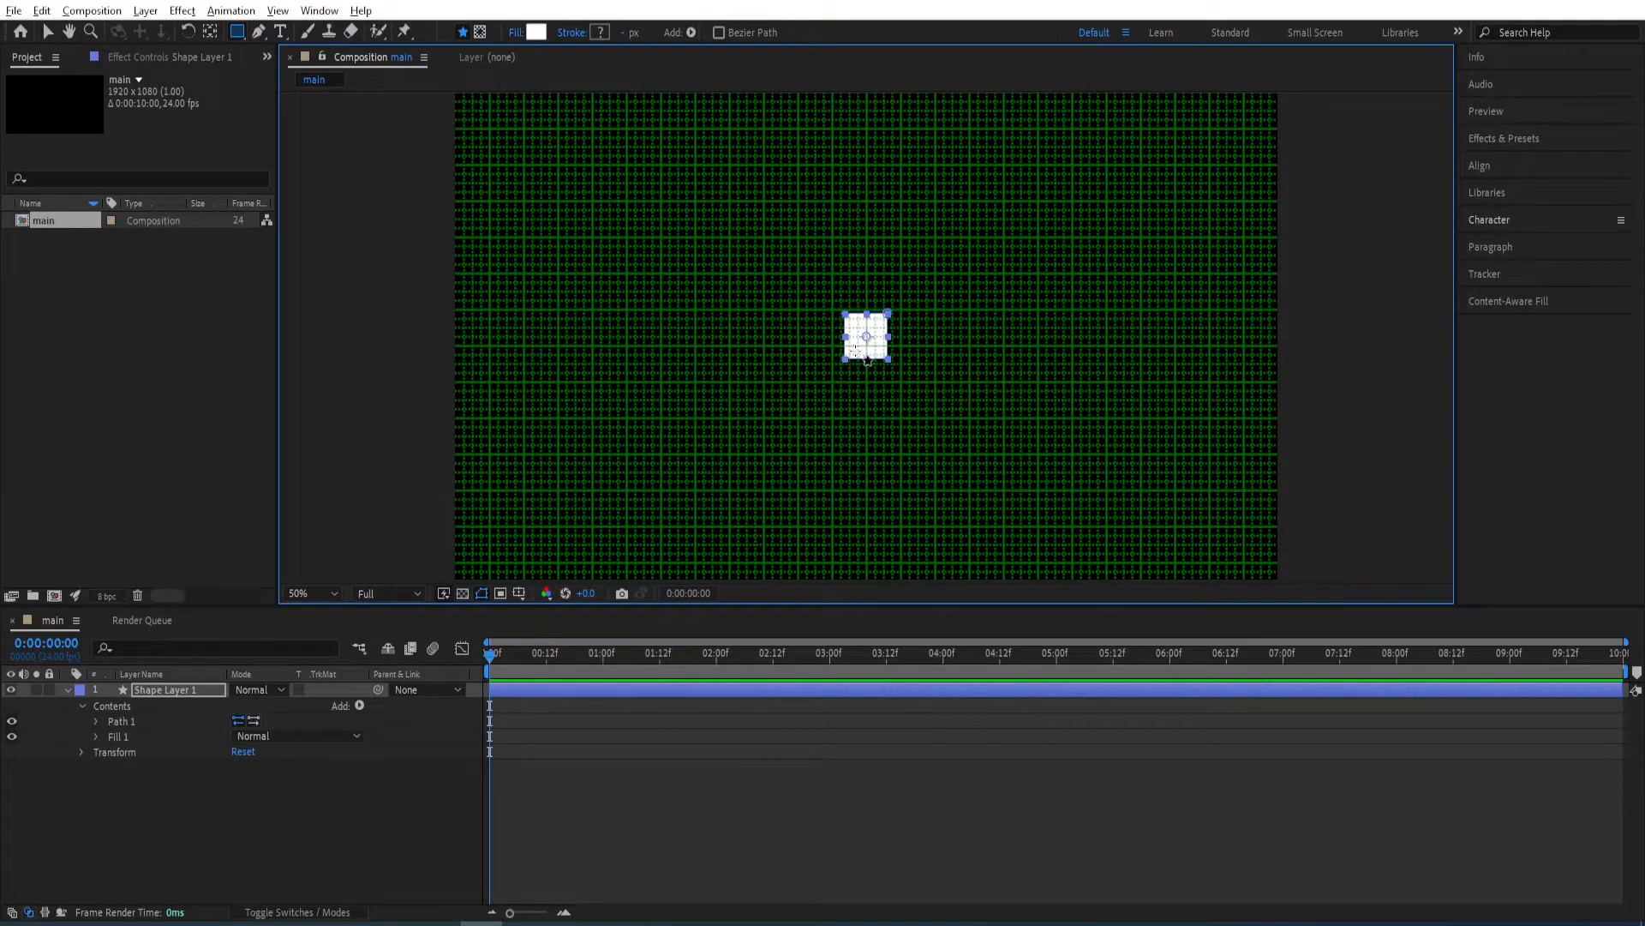
Reshape the square into a symmetrical trapezoid by moving its two upper corners outward equally and raising its lower edge slightly.
scroll(789, 304, "up", 2)
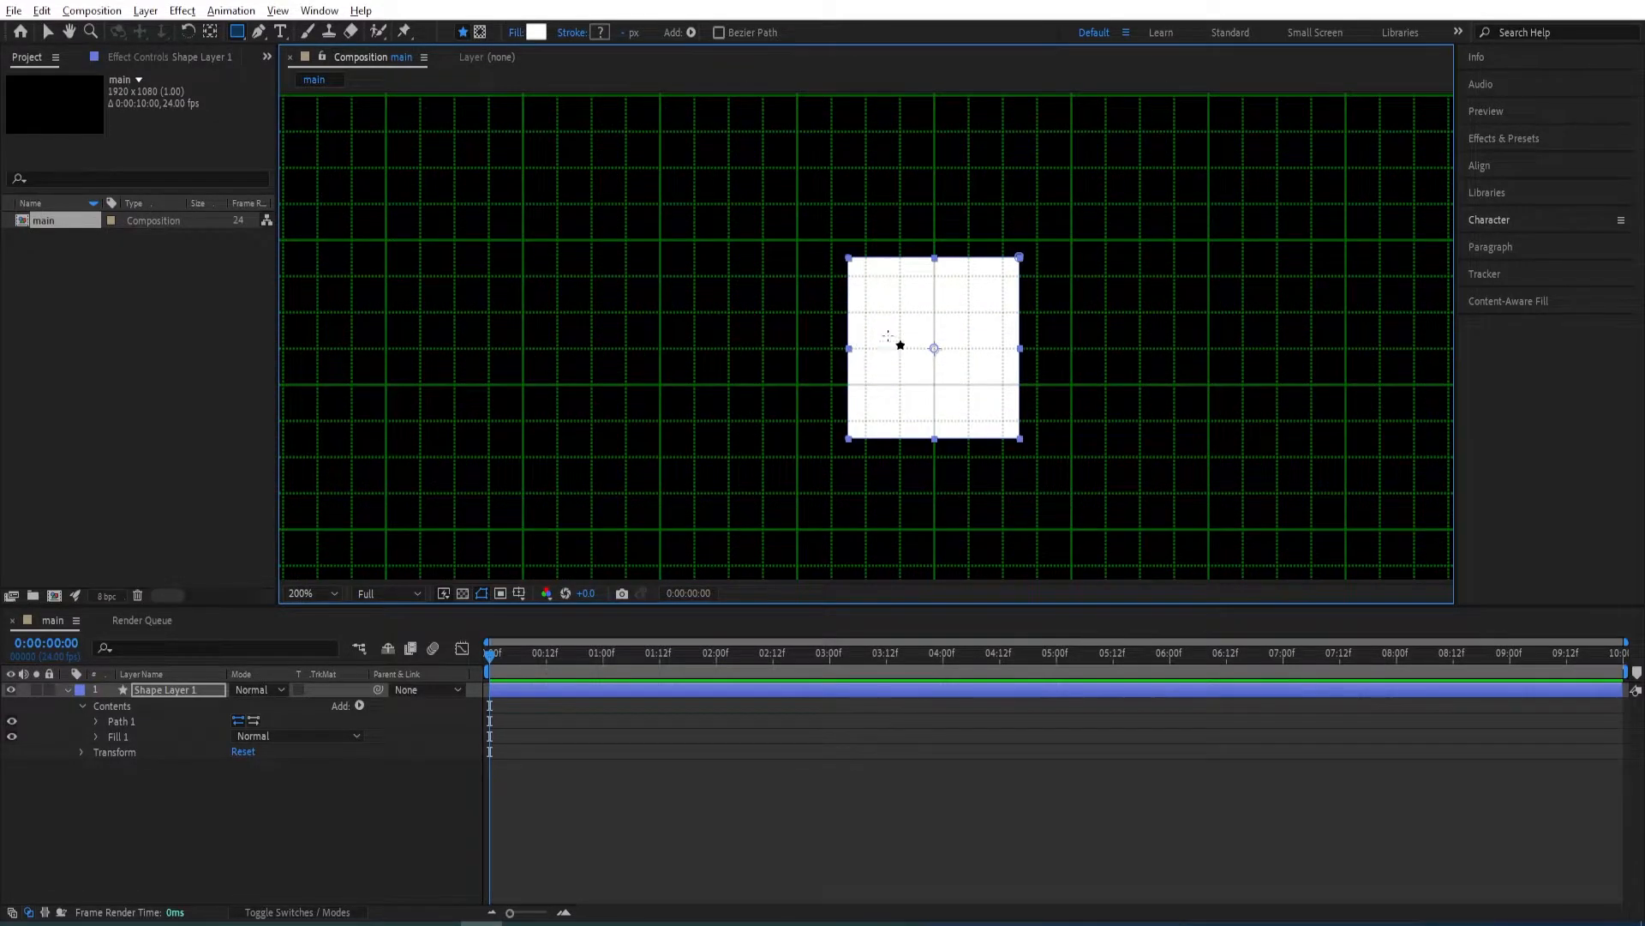
scroll(920, 292, "up", 2)
left_click_drag(1193, 378, 1118, 324)
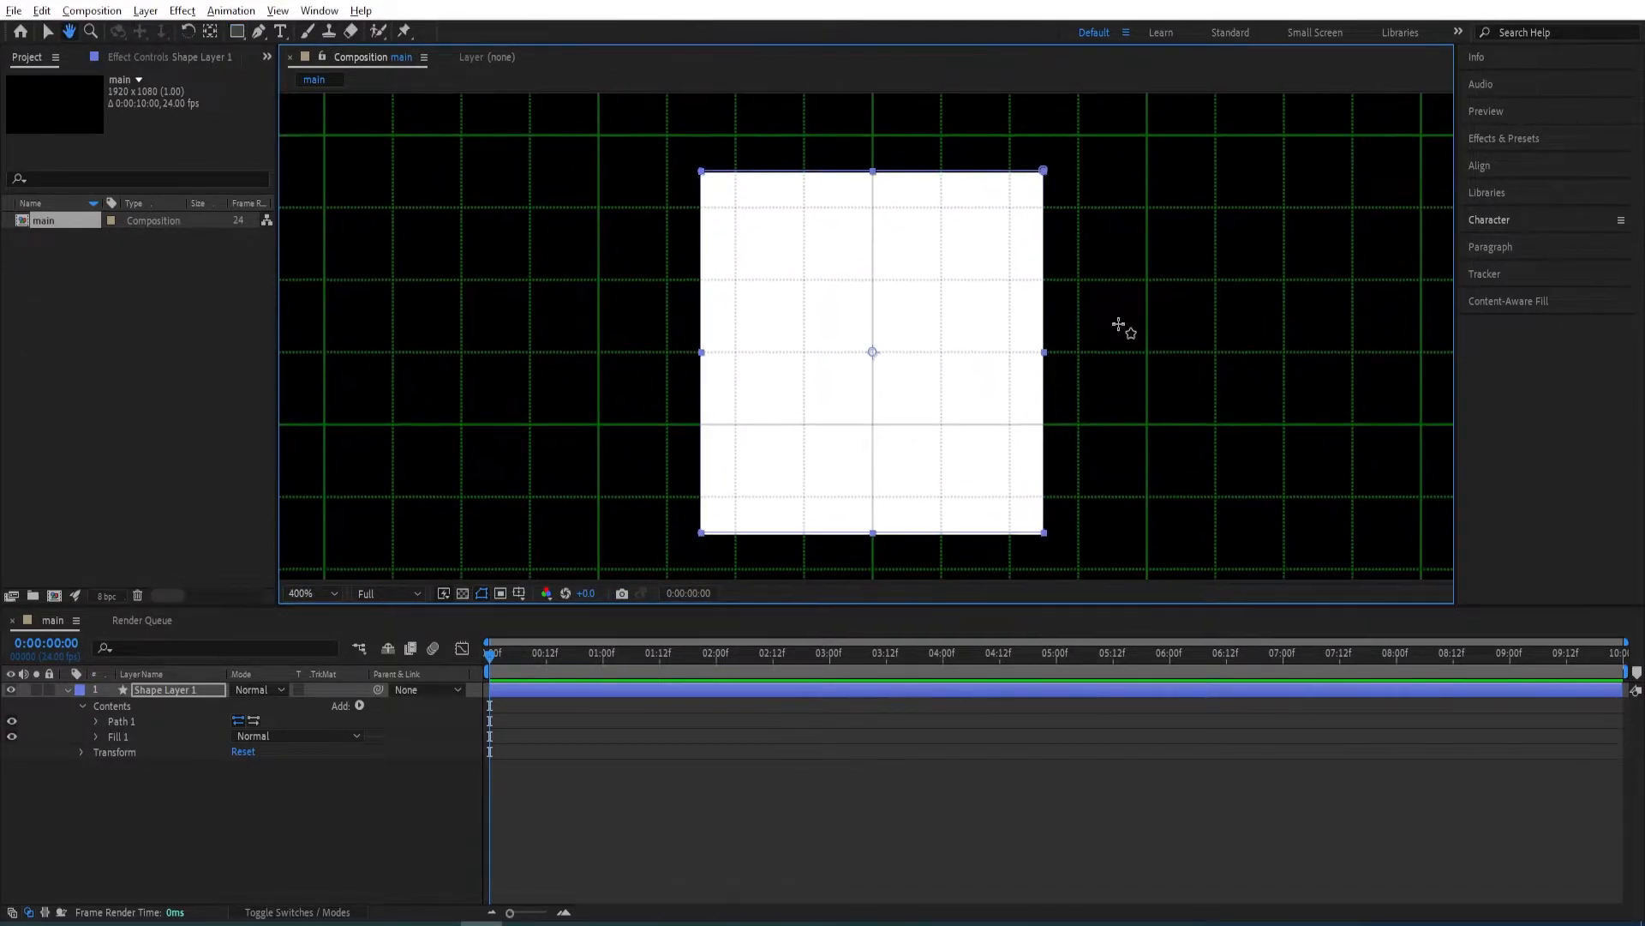
left_click(95, 721)
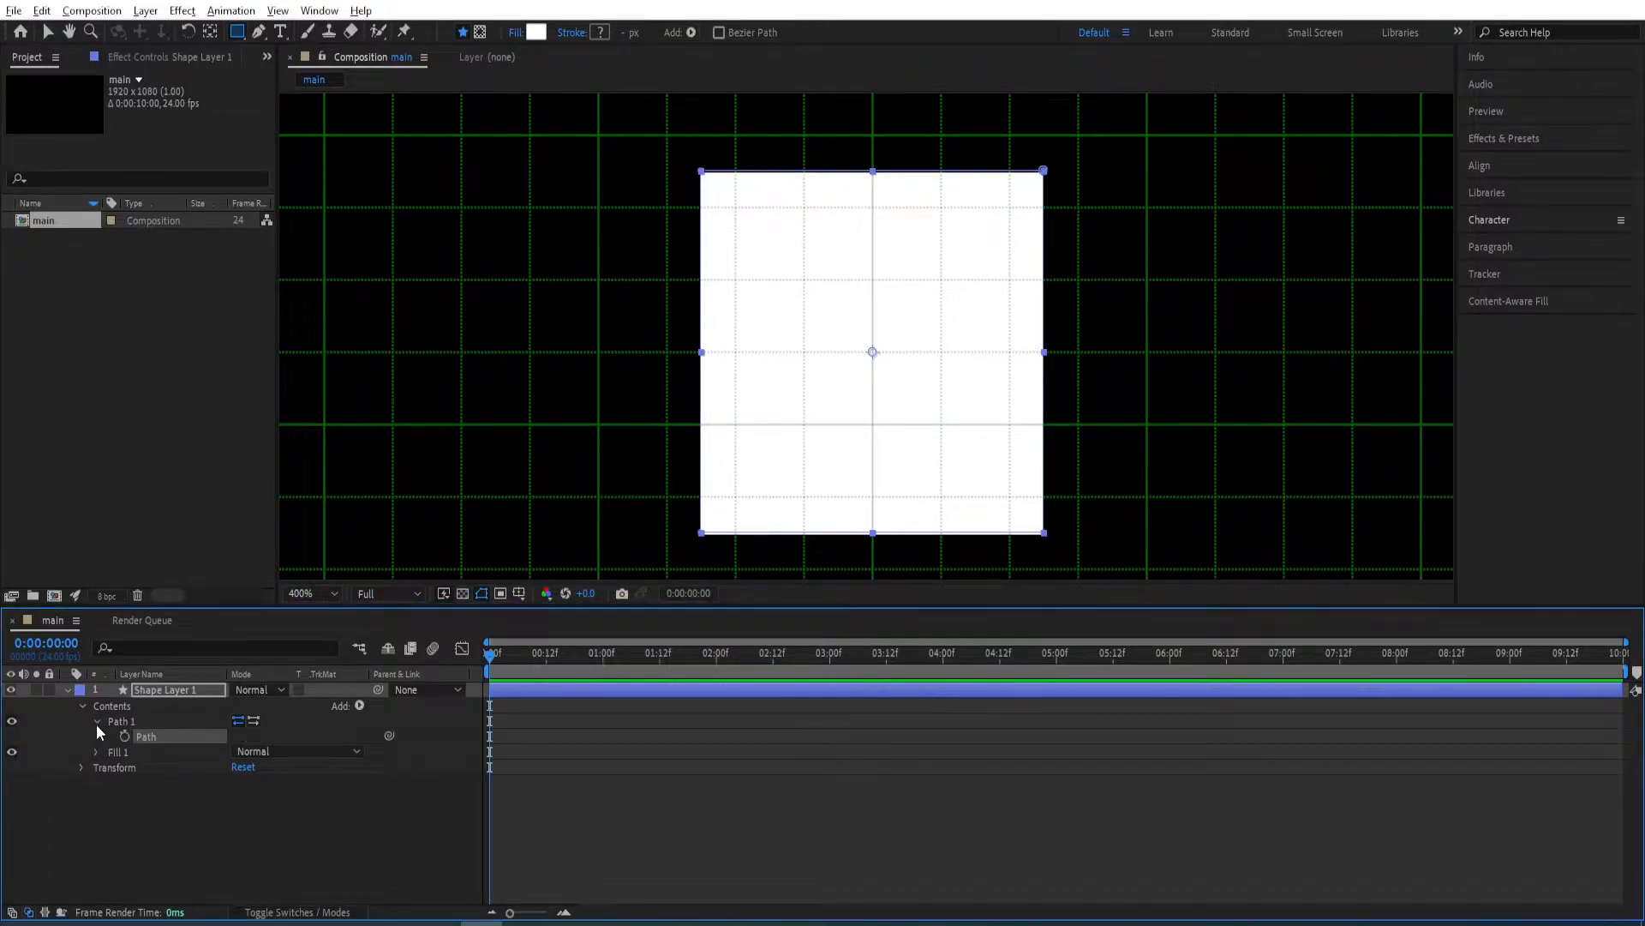
left_click(122, 722)
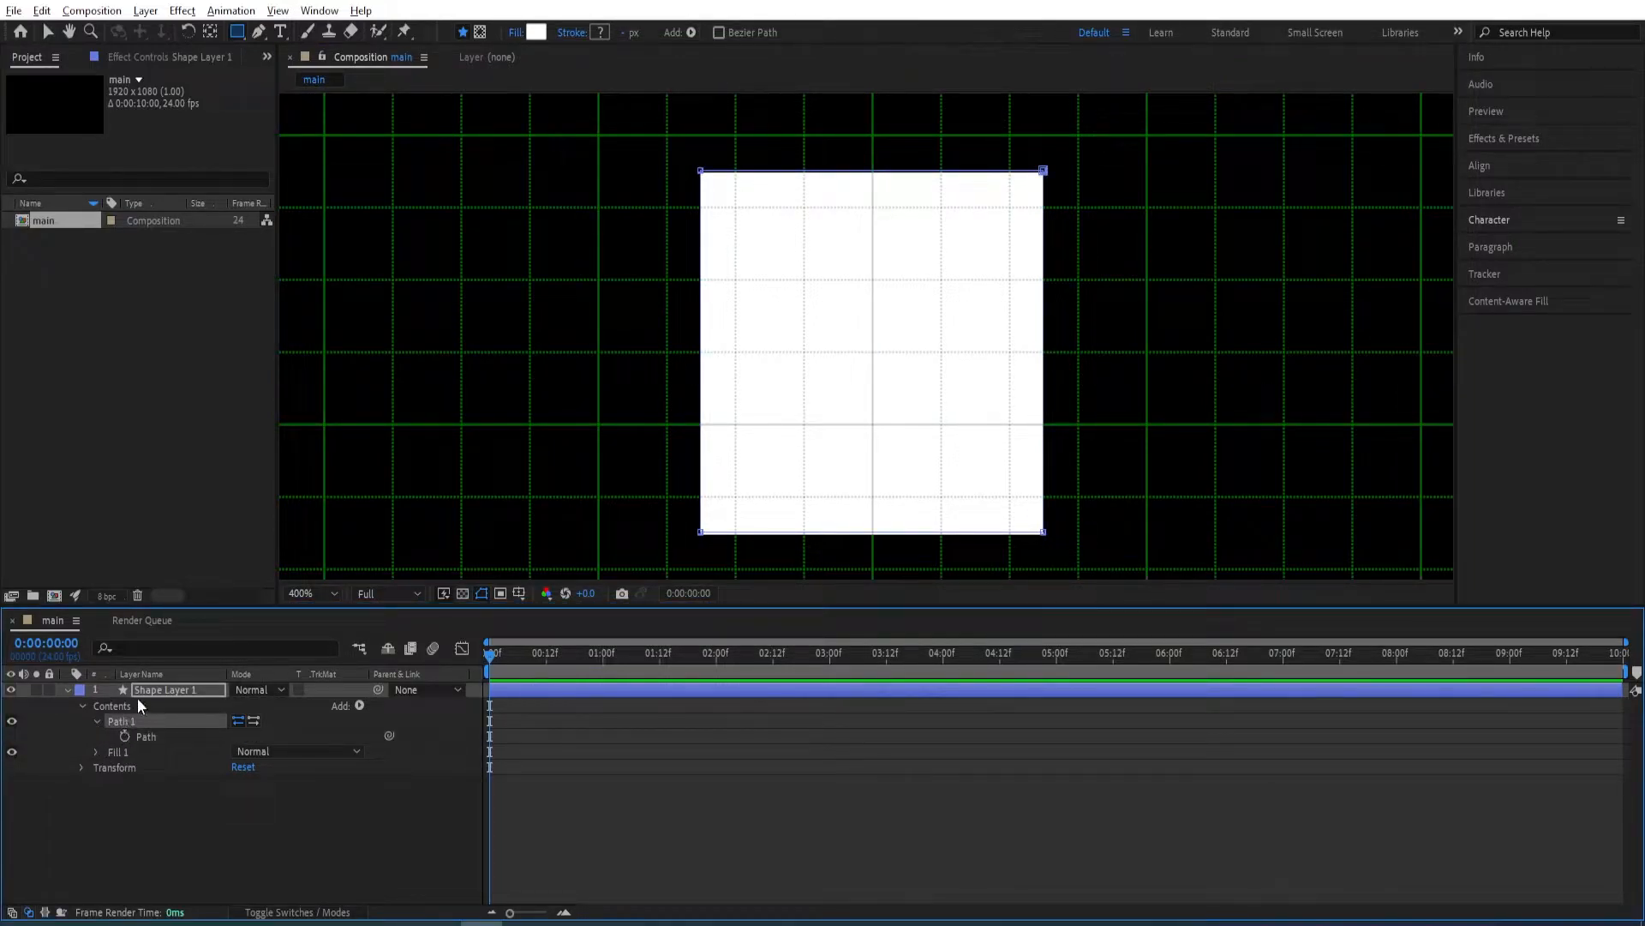
left_click(49, 33)
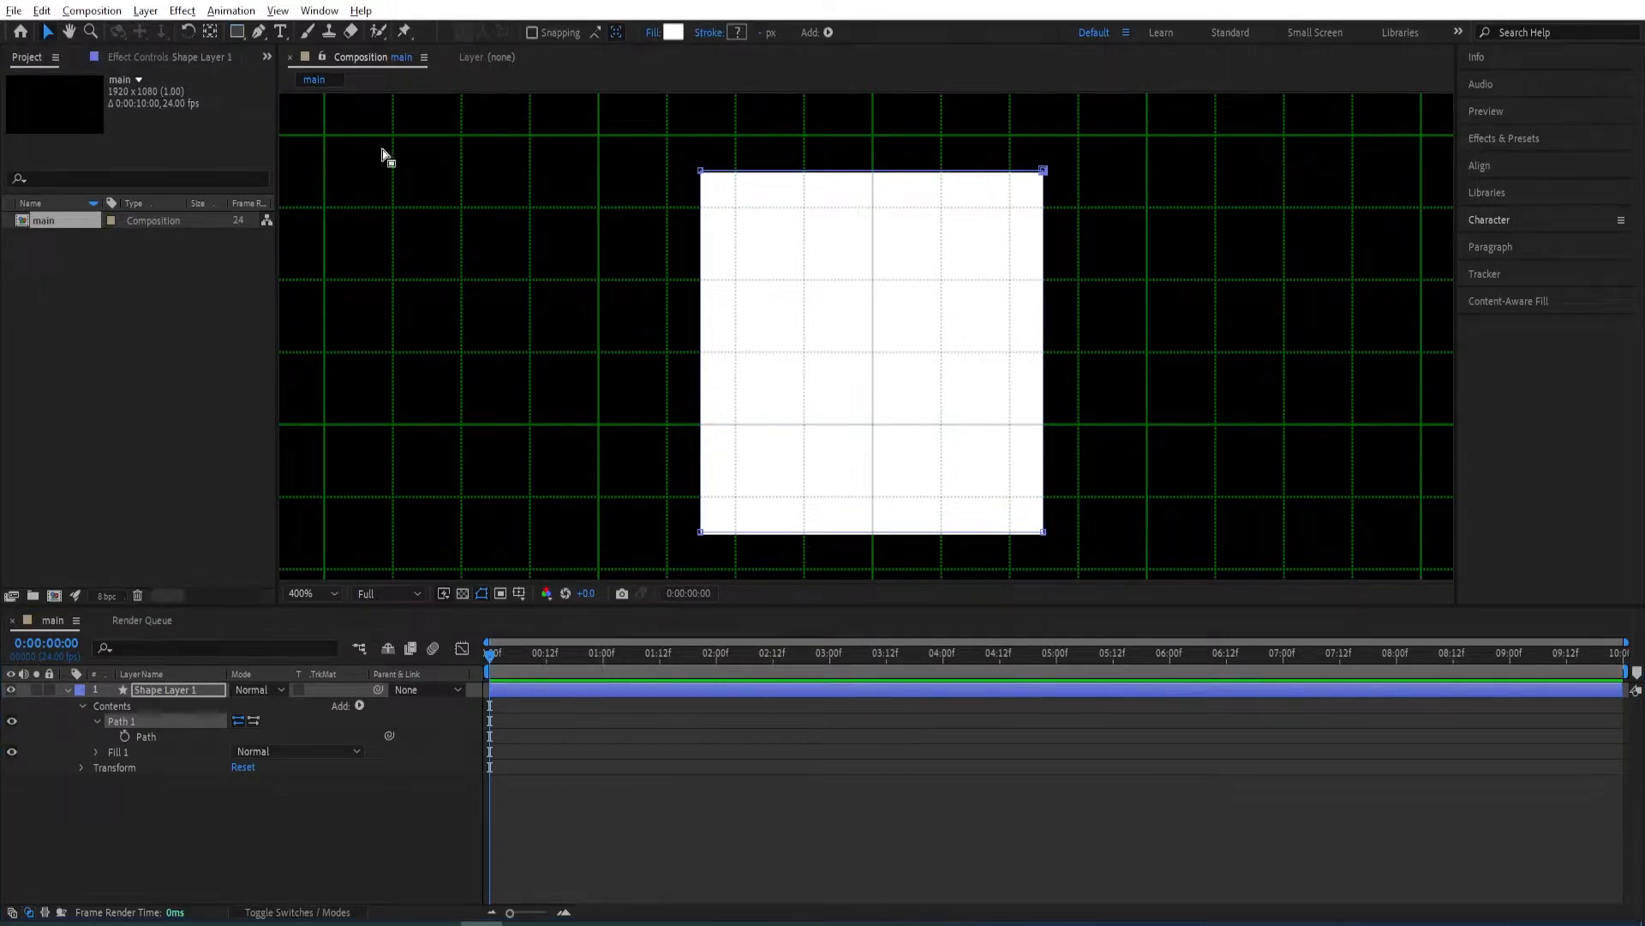
left_click_drag(1045, 169, 1148, 178)
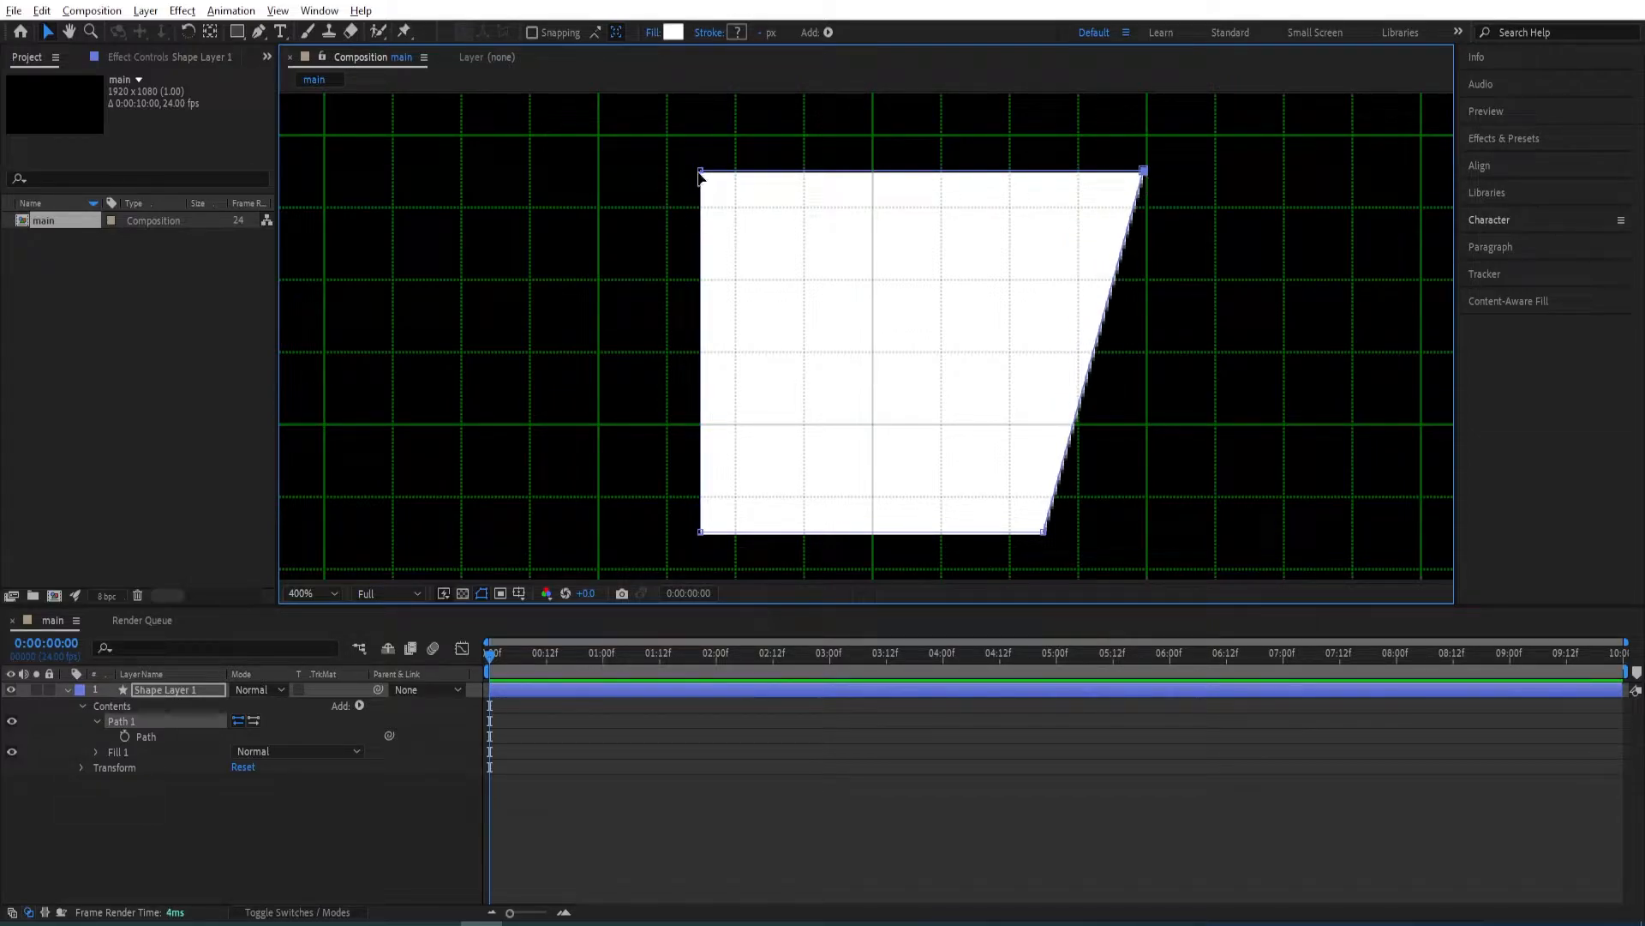
left_click_drag(700, 174, 602, 173)
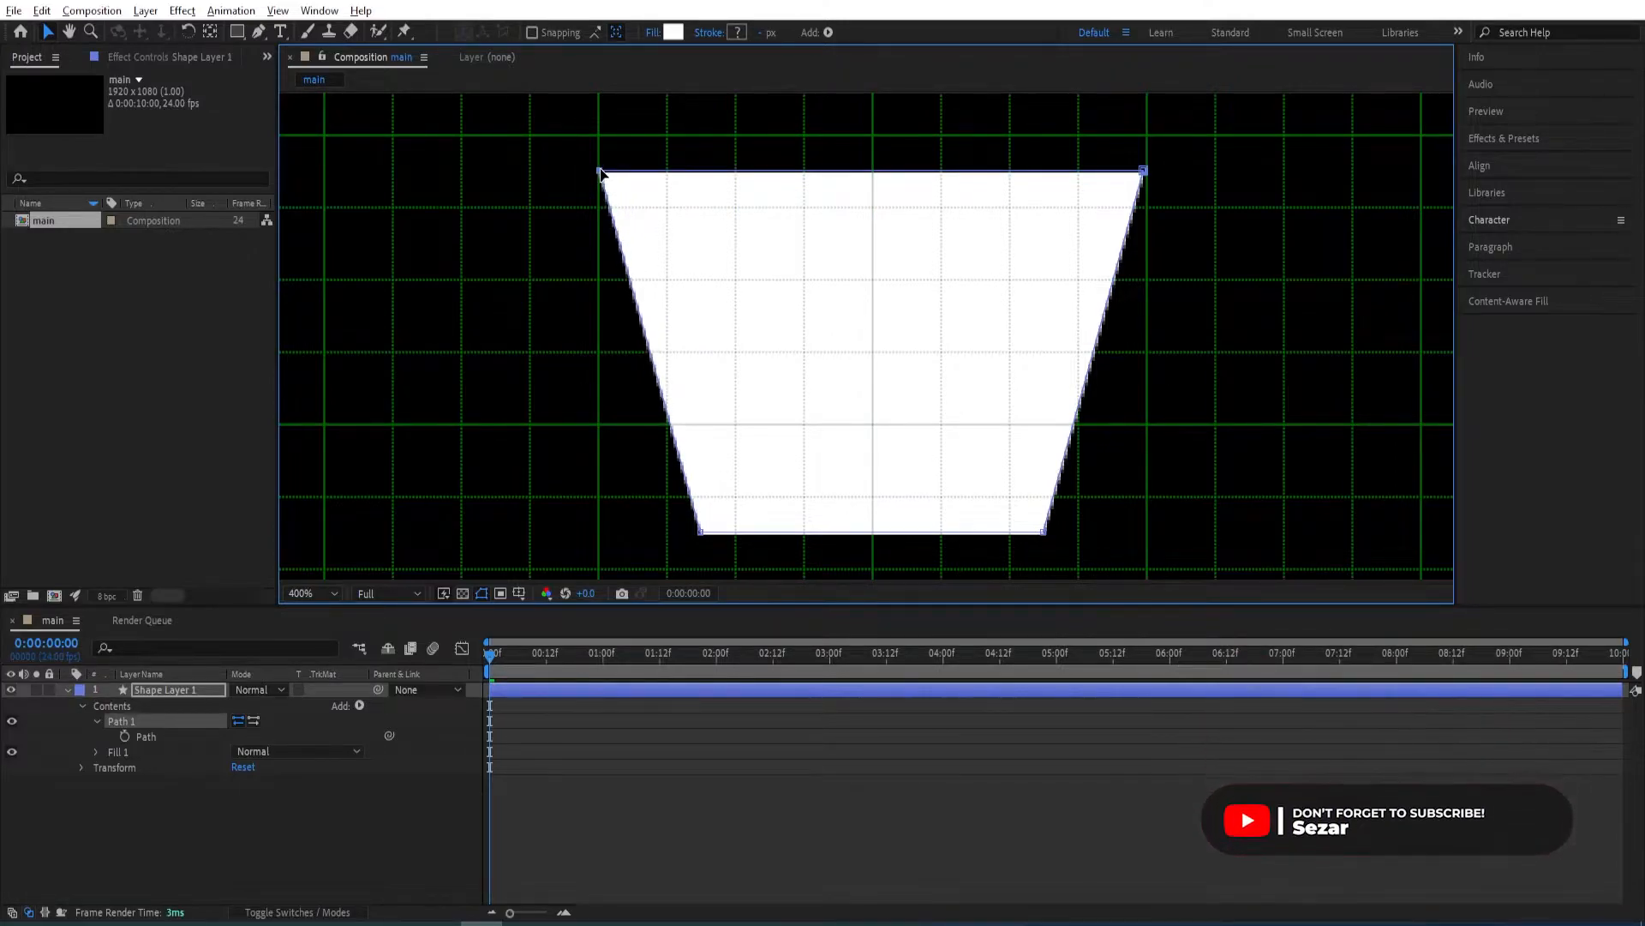
left_click_drag(1106, 506, 702, 495)
Hide the composition grid.
scroll(867, 348, "down", 1)
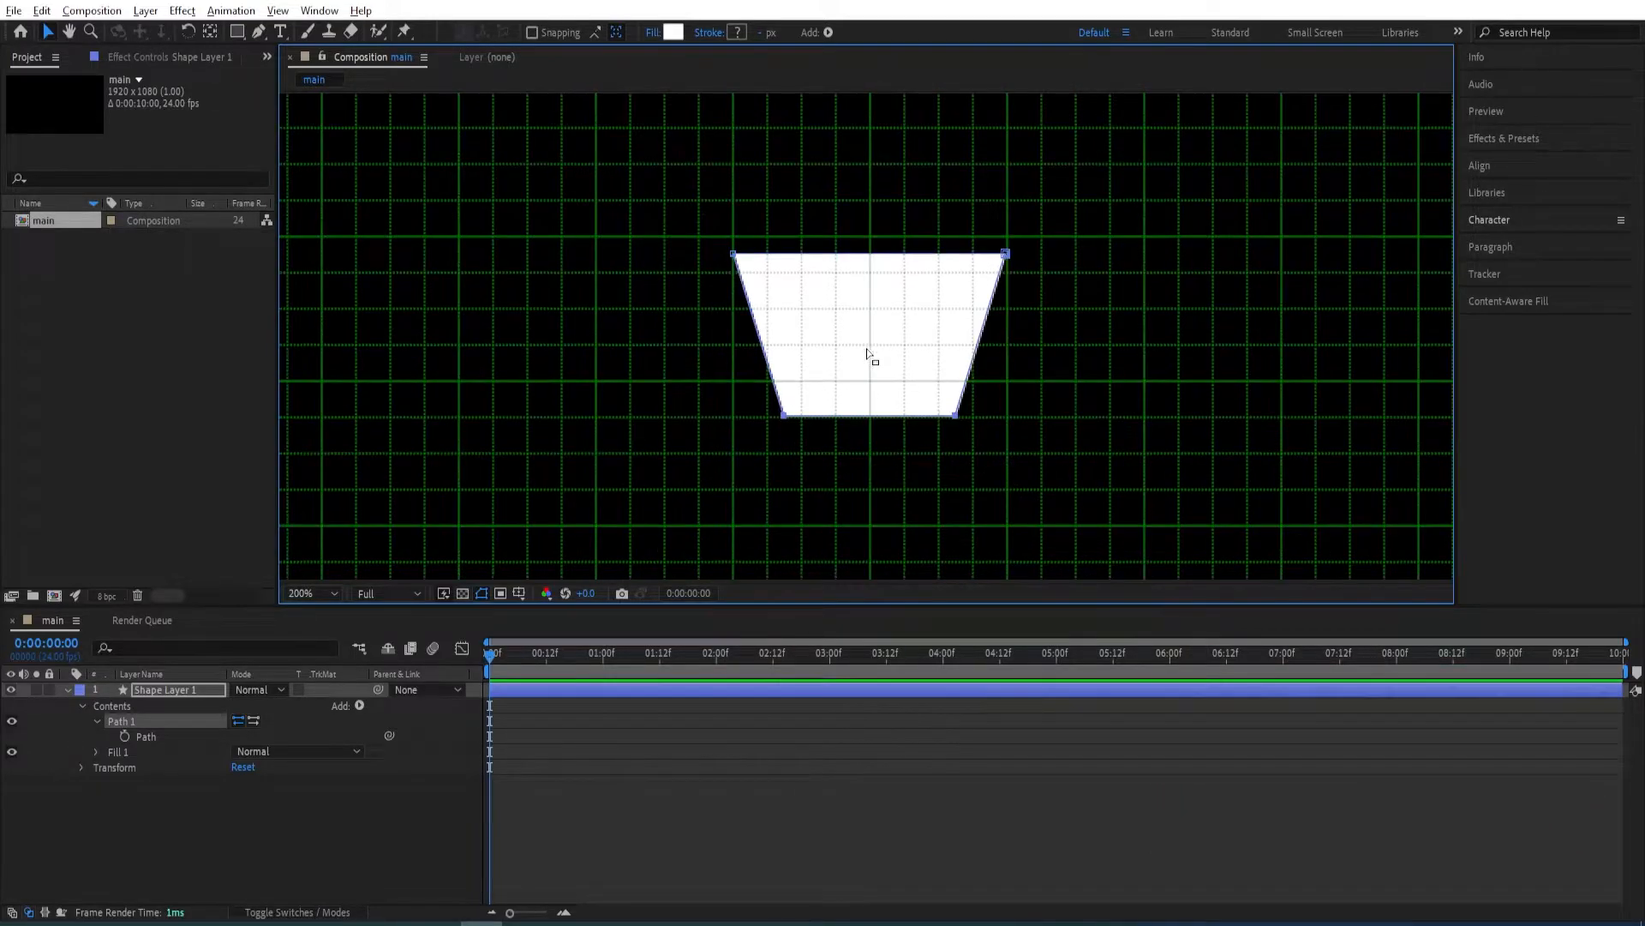
left_click(519, 593)
left_click(539, 655)
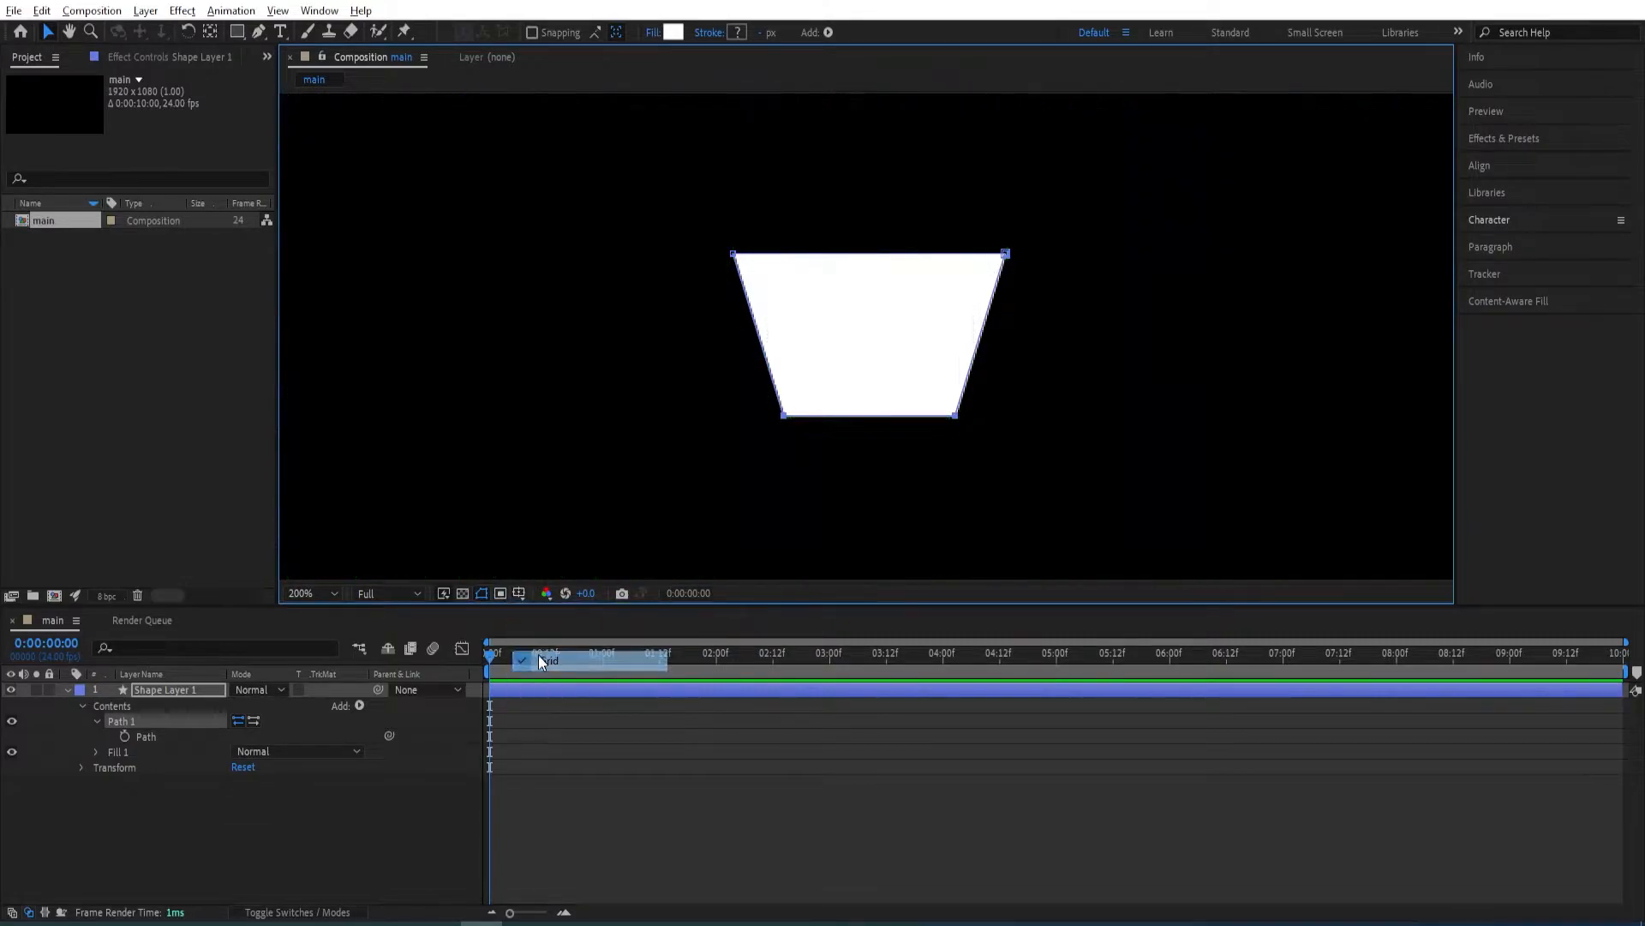
Add a Repeater to the trapezoid's shape layer and set its copies to 8.
scroll(816, 295, "down", 1)
scroll(874, 377, "down", 1)
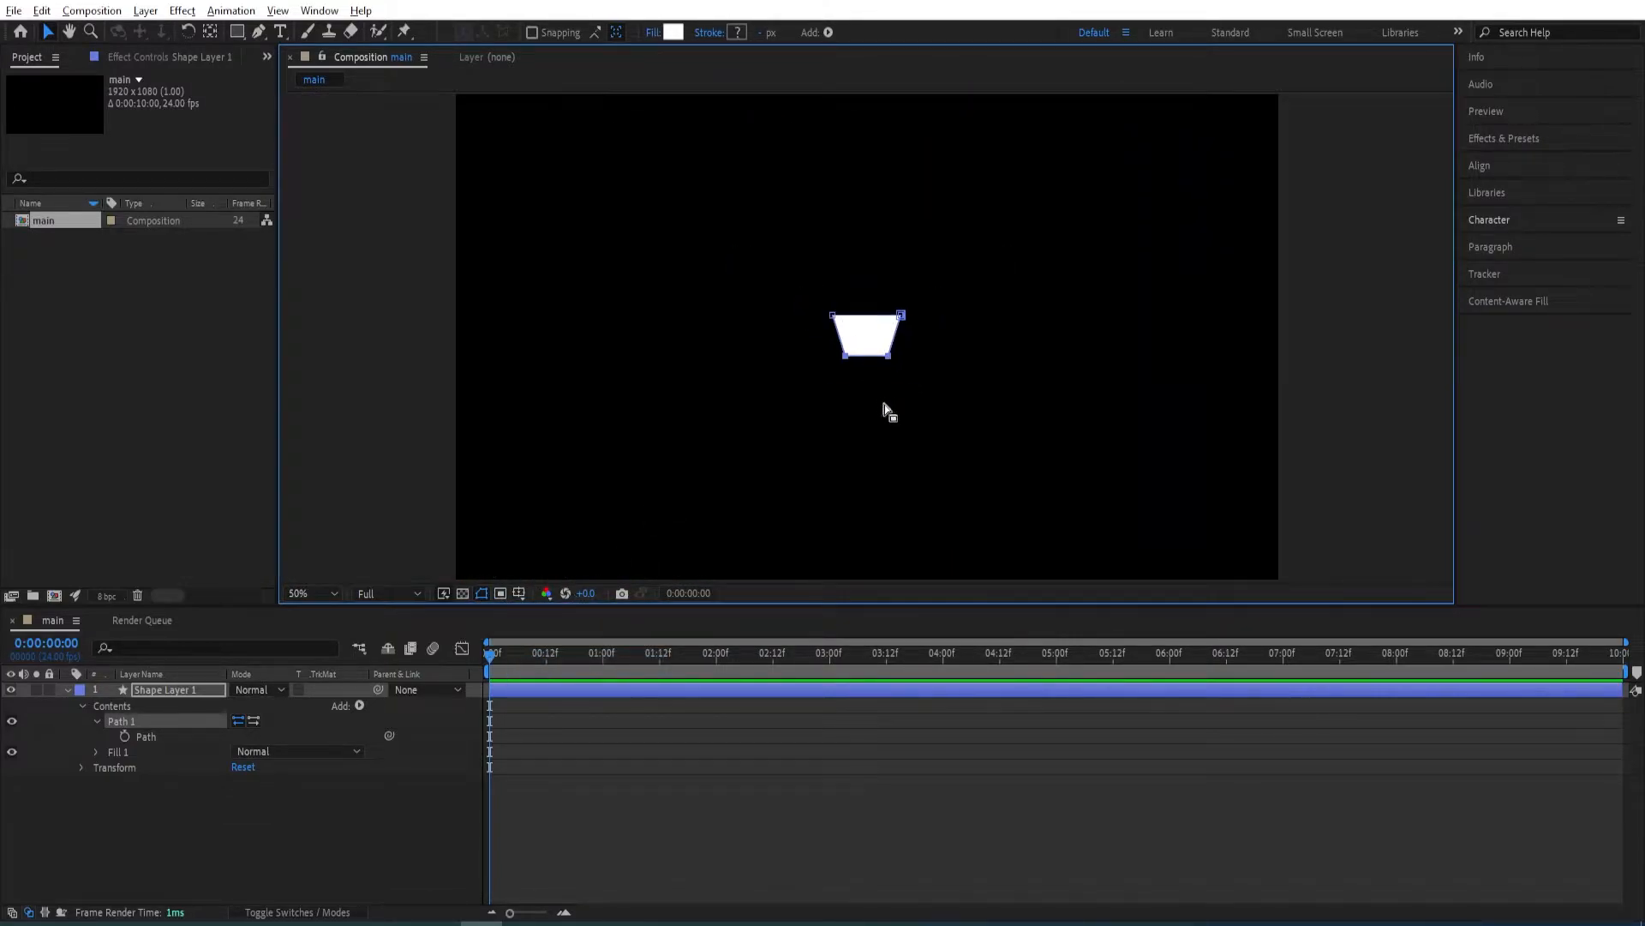
key("v")
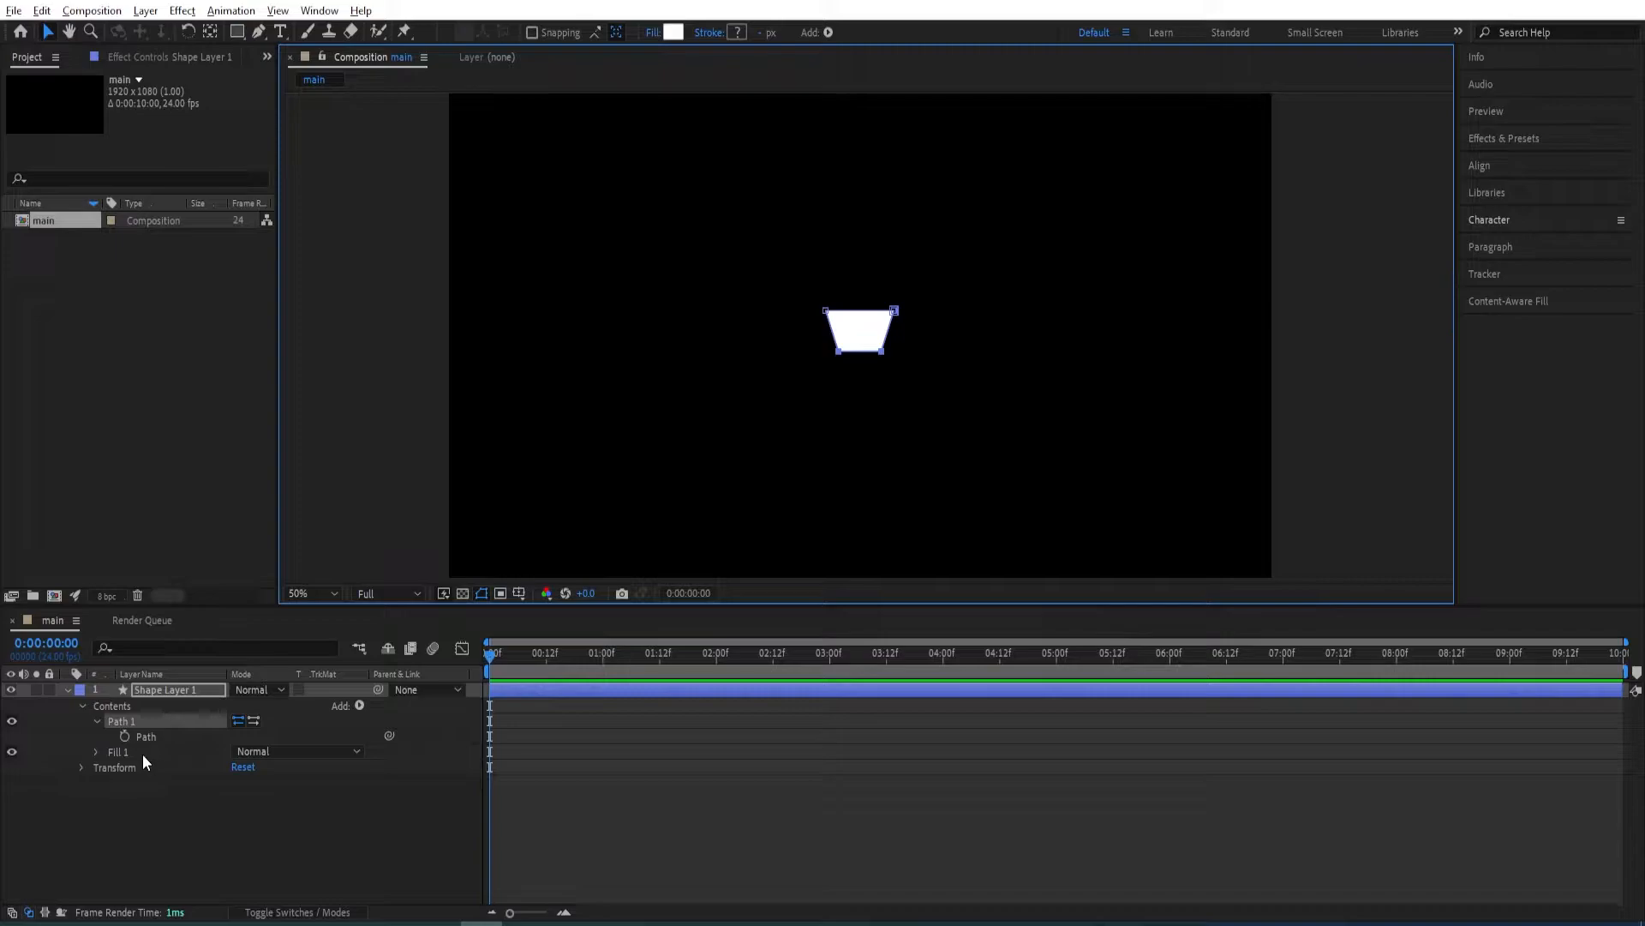
left_click(353, 707)
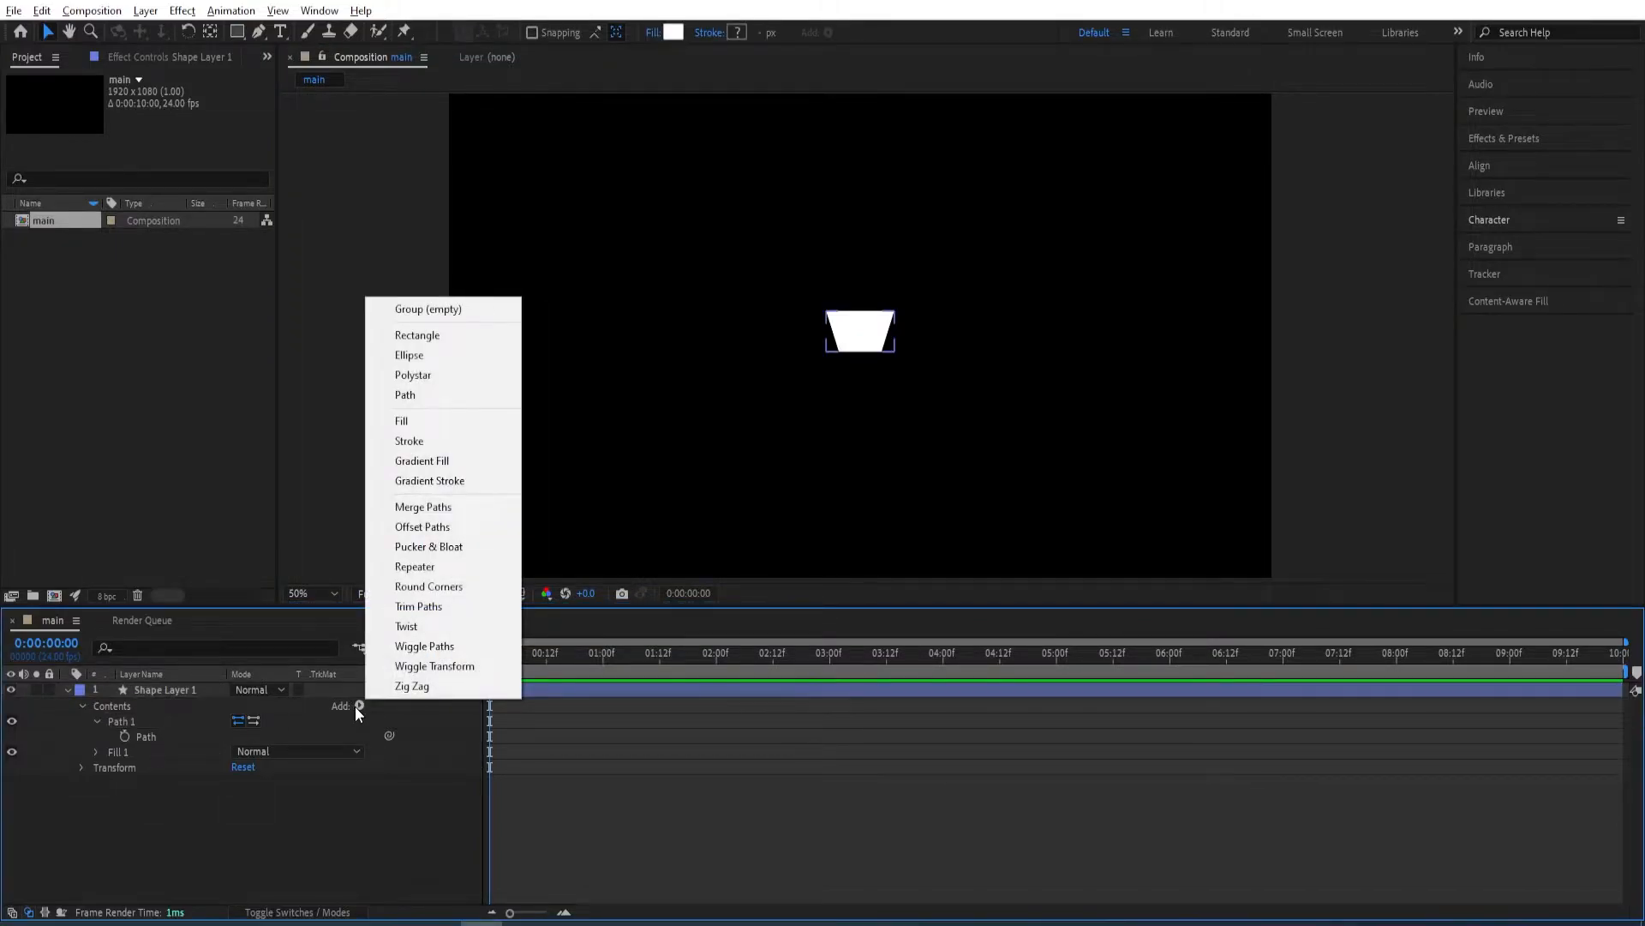
left_click(405, 569)
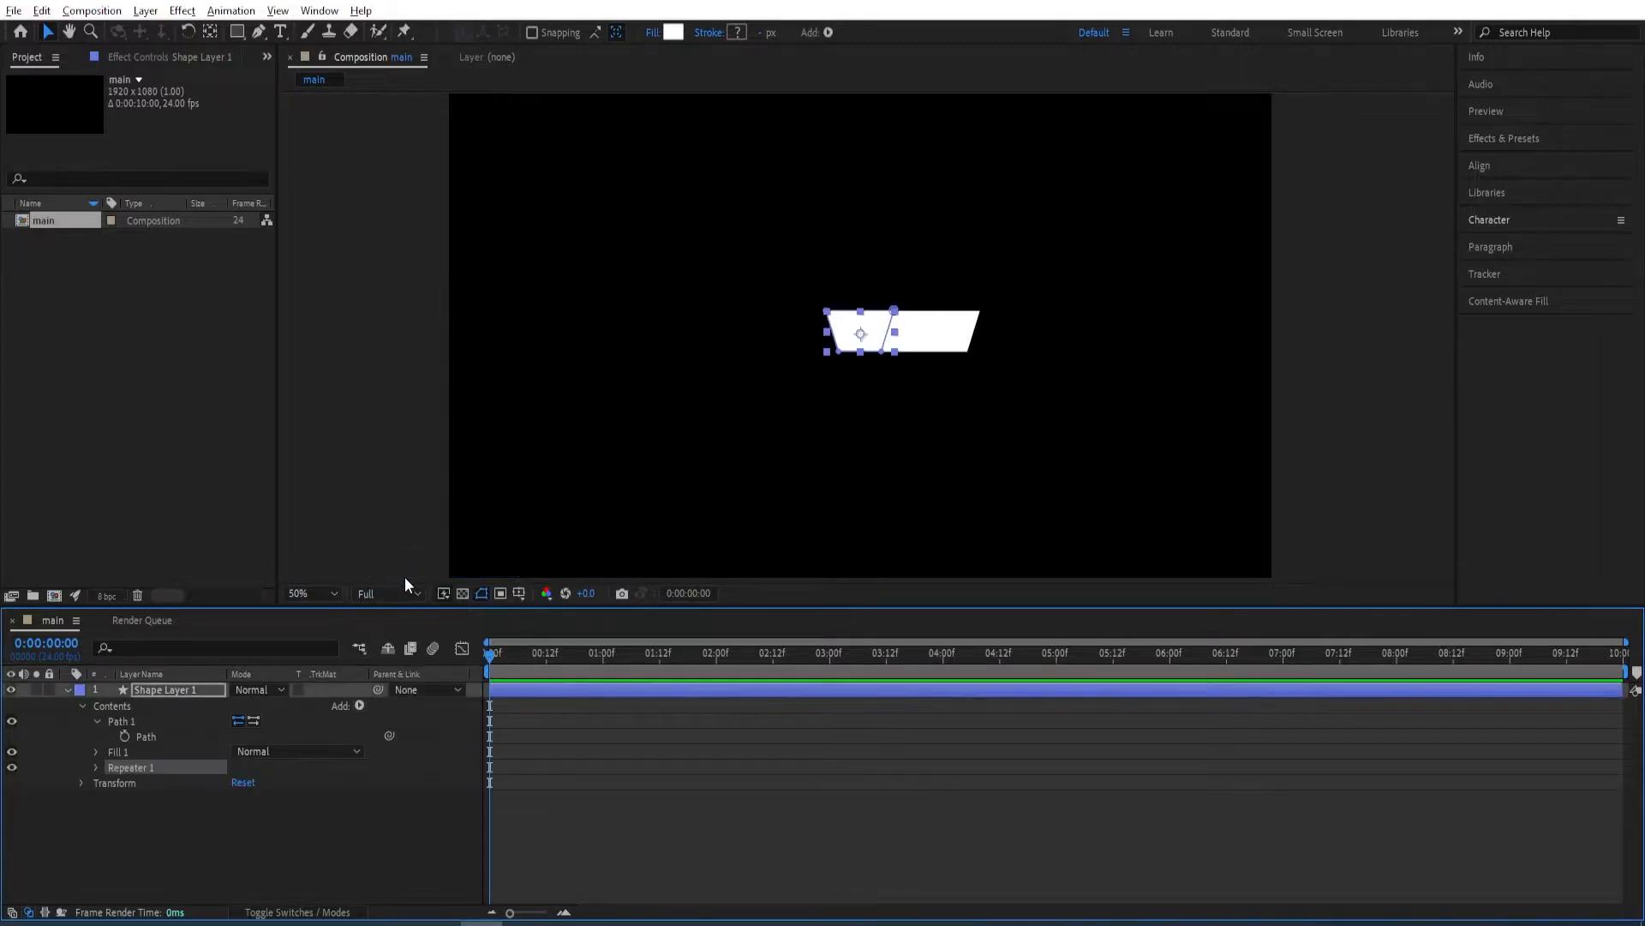
left_click(96, 768)
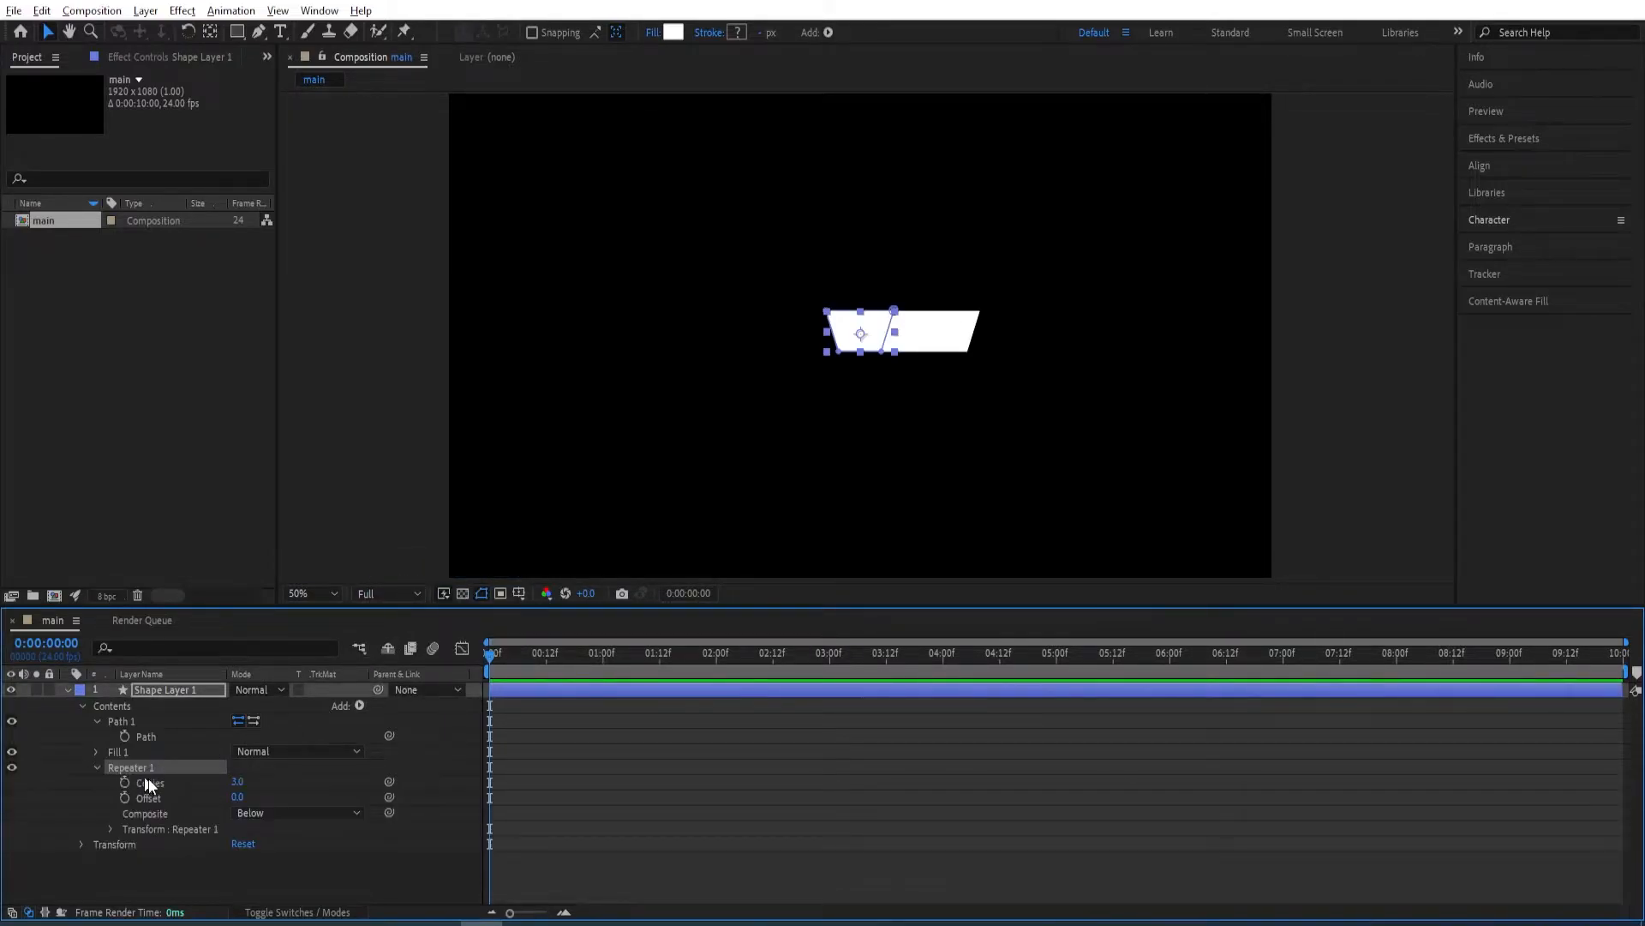
left_click(240, 785)
type("8")
key("Return")
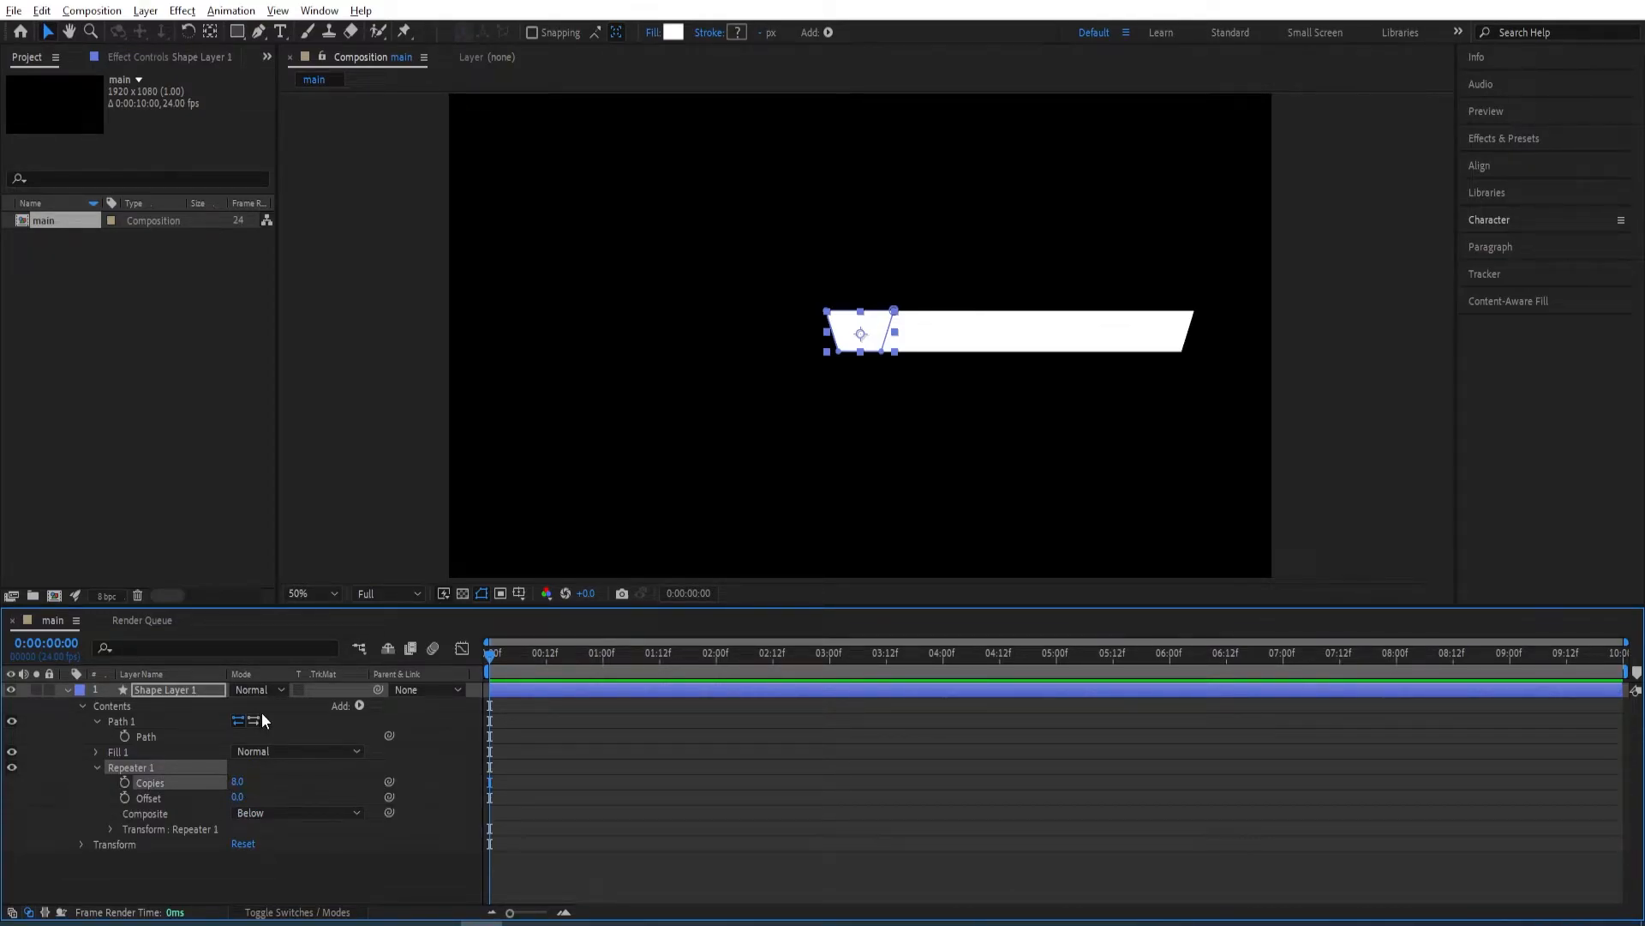
Set the X position in the repeater's transform properties to 0.
left_click(110, 829)
scroll(131, 833, "down", 1)
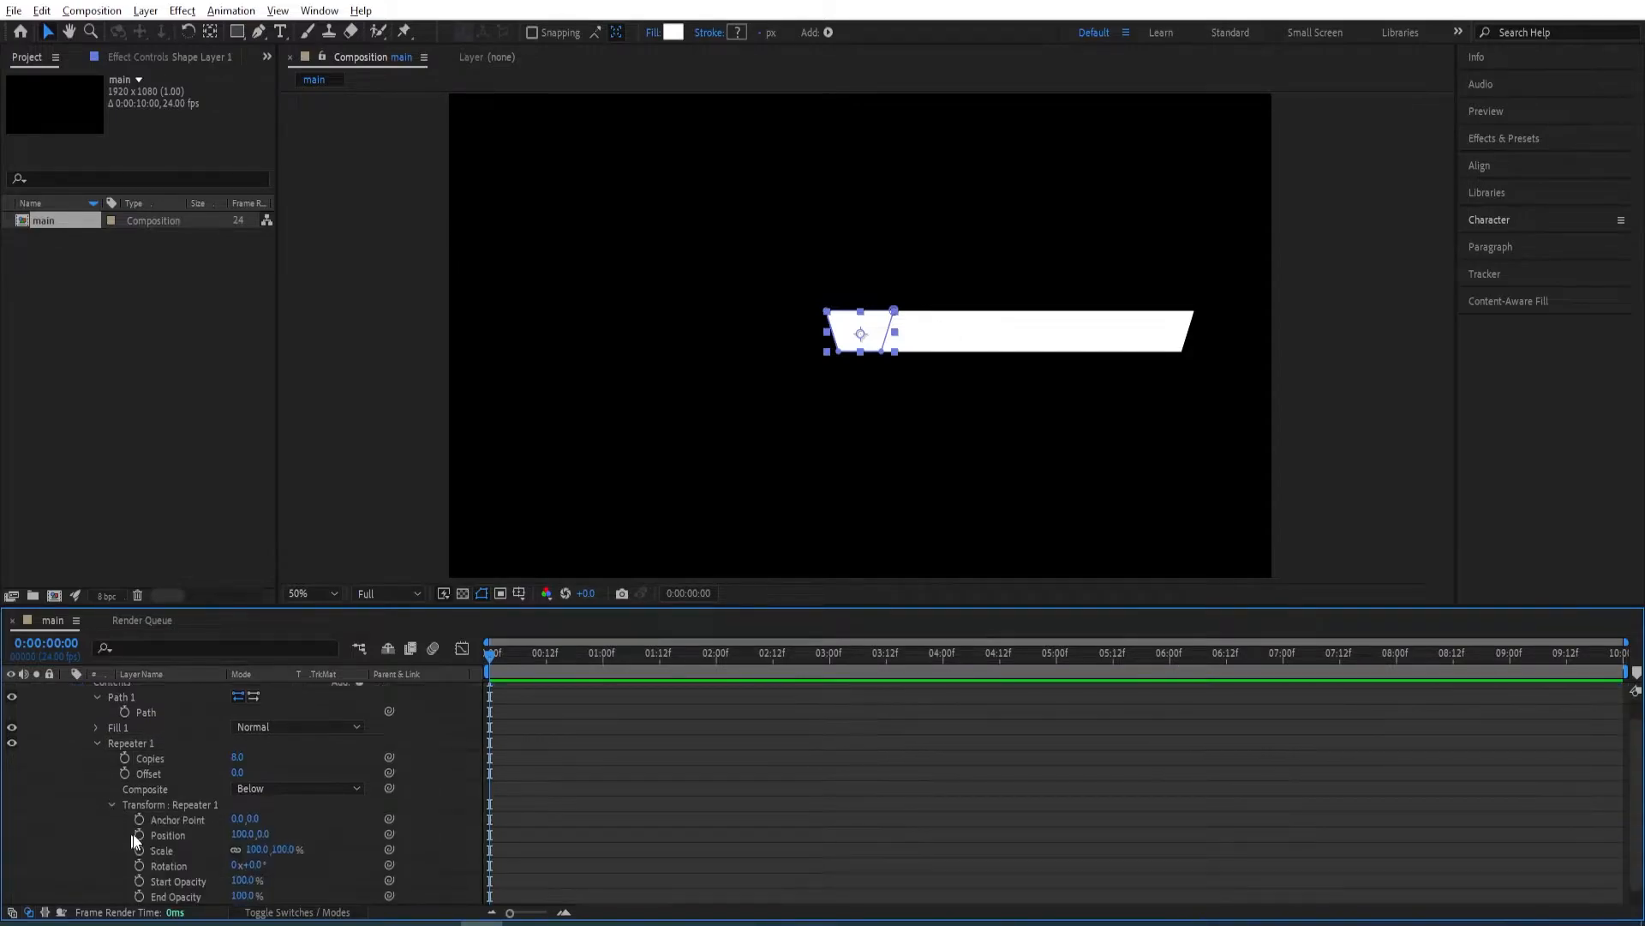
scroll(151, 834, "down", 1)
left_click(244, 818)
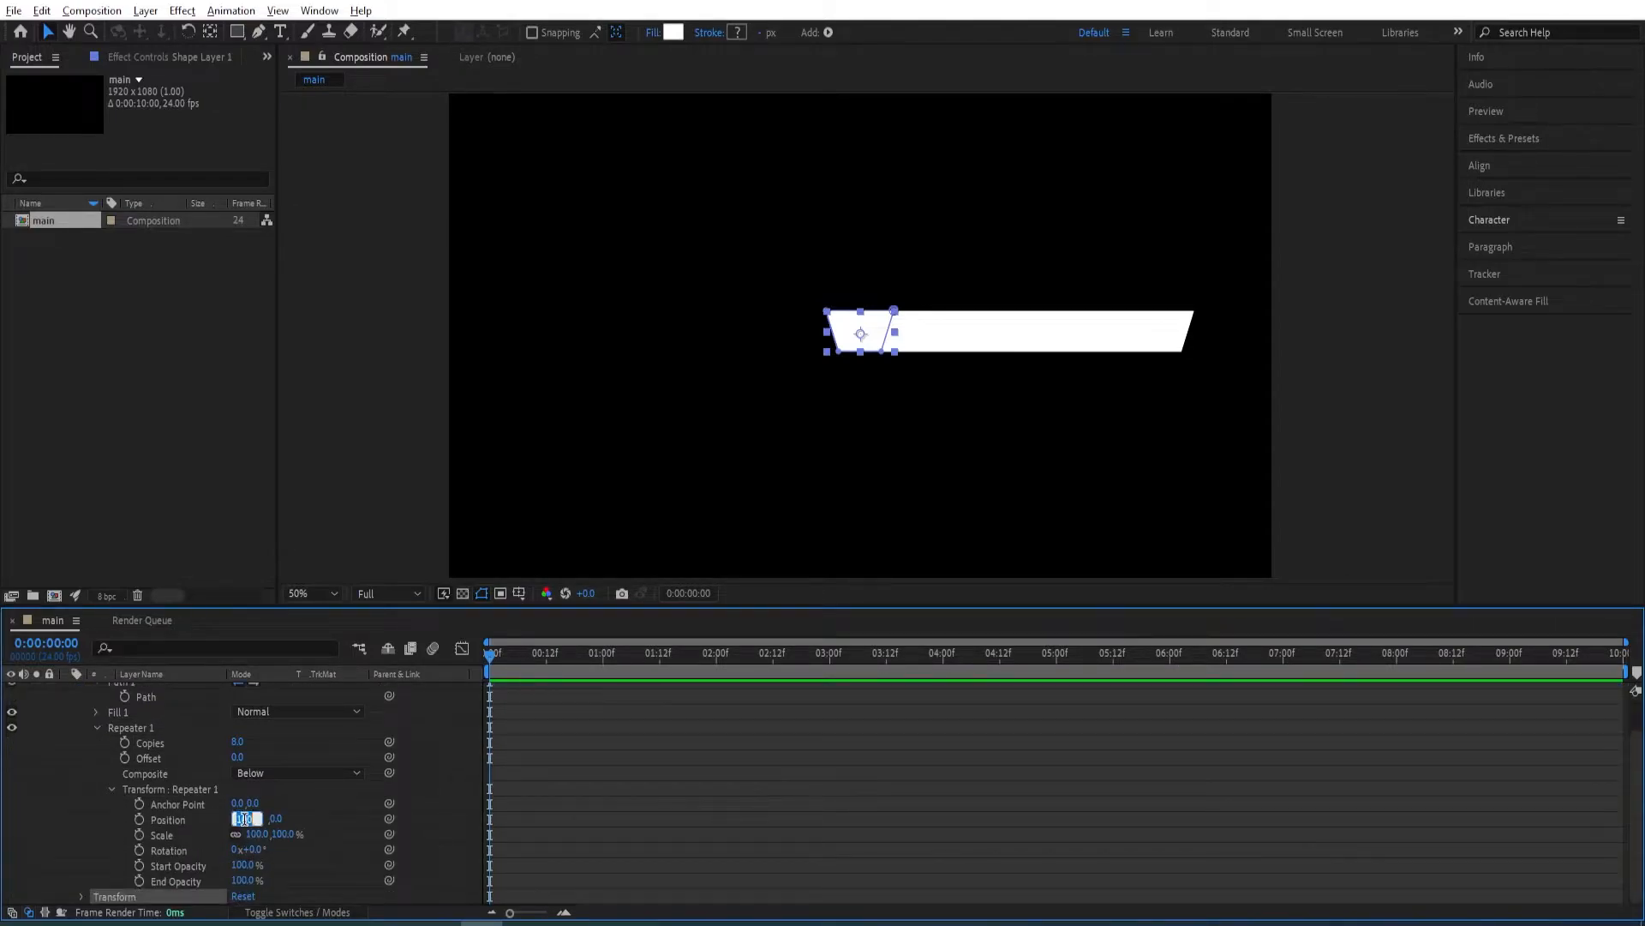
type("0")
key("Return")
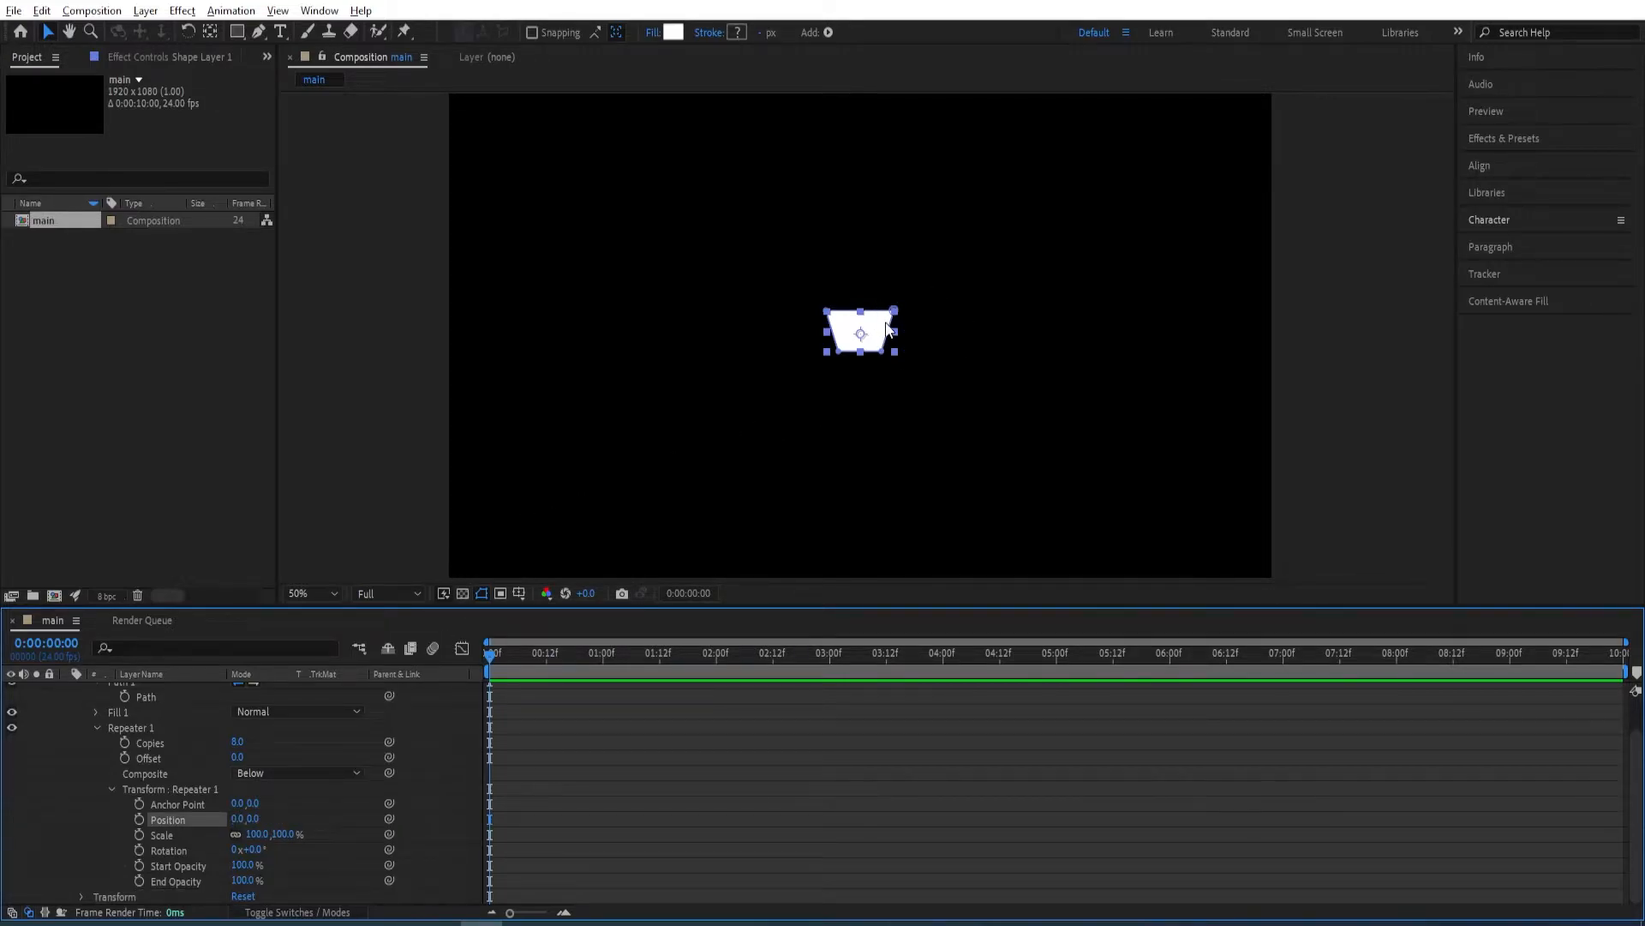
Set the rotation in the repeater's transform properties to 45°.
left_click(434, 838)
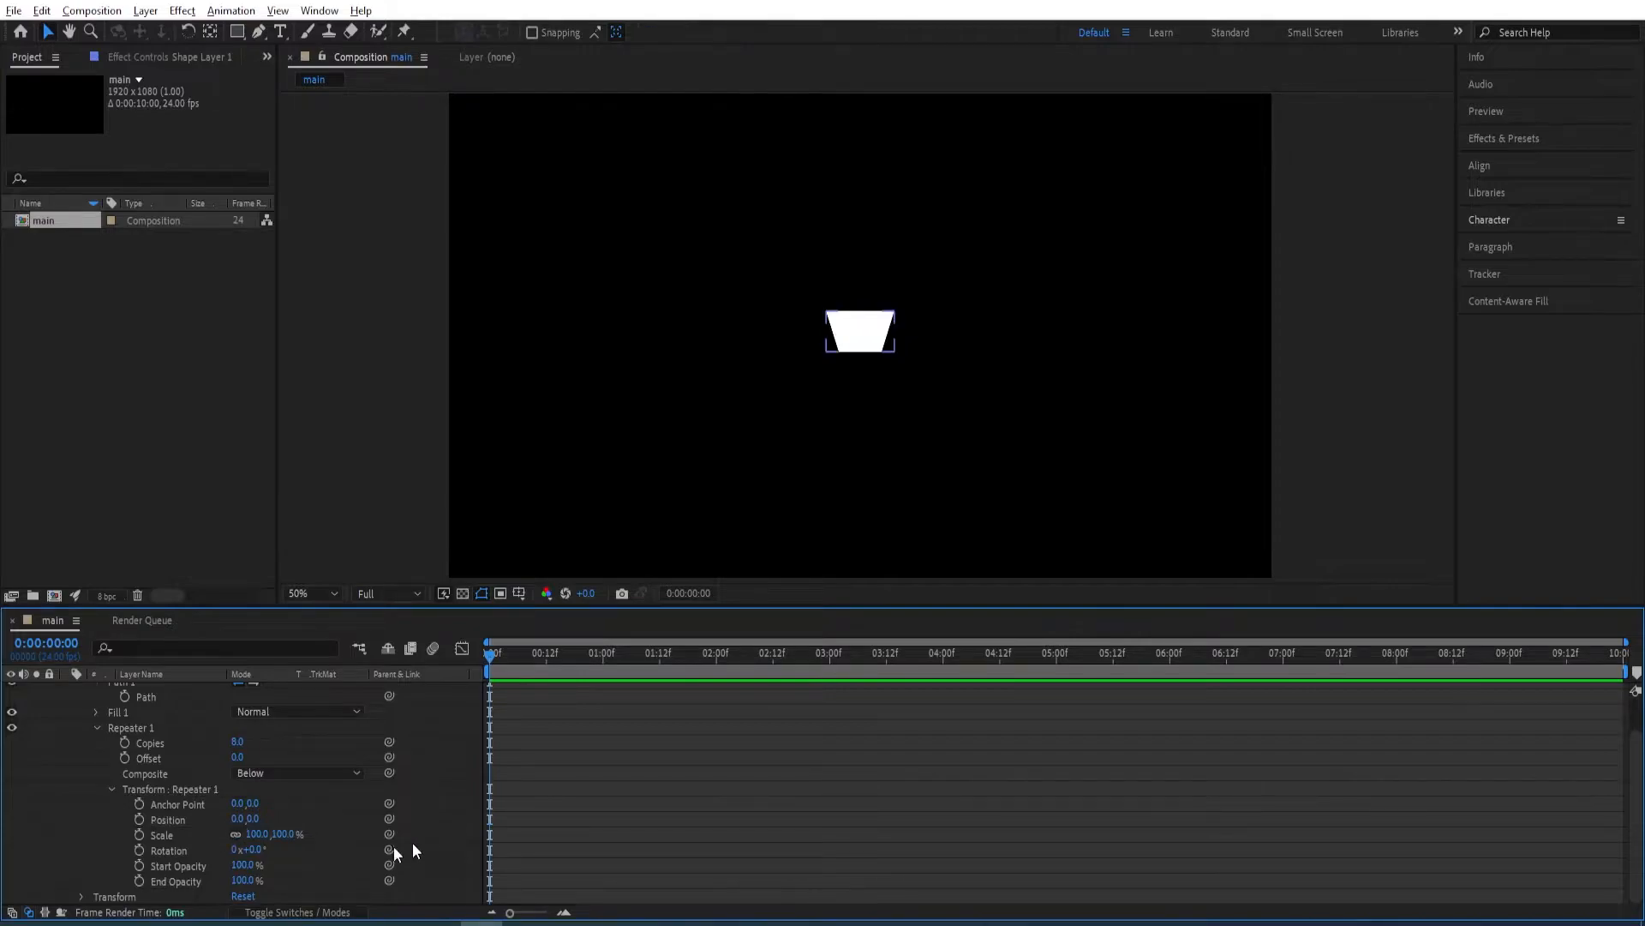
type("45")
key("Return")
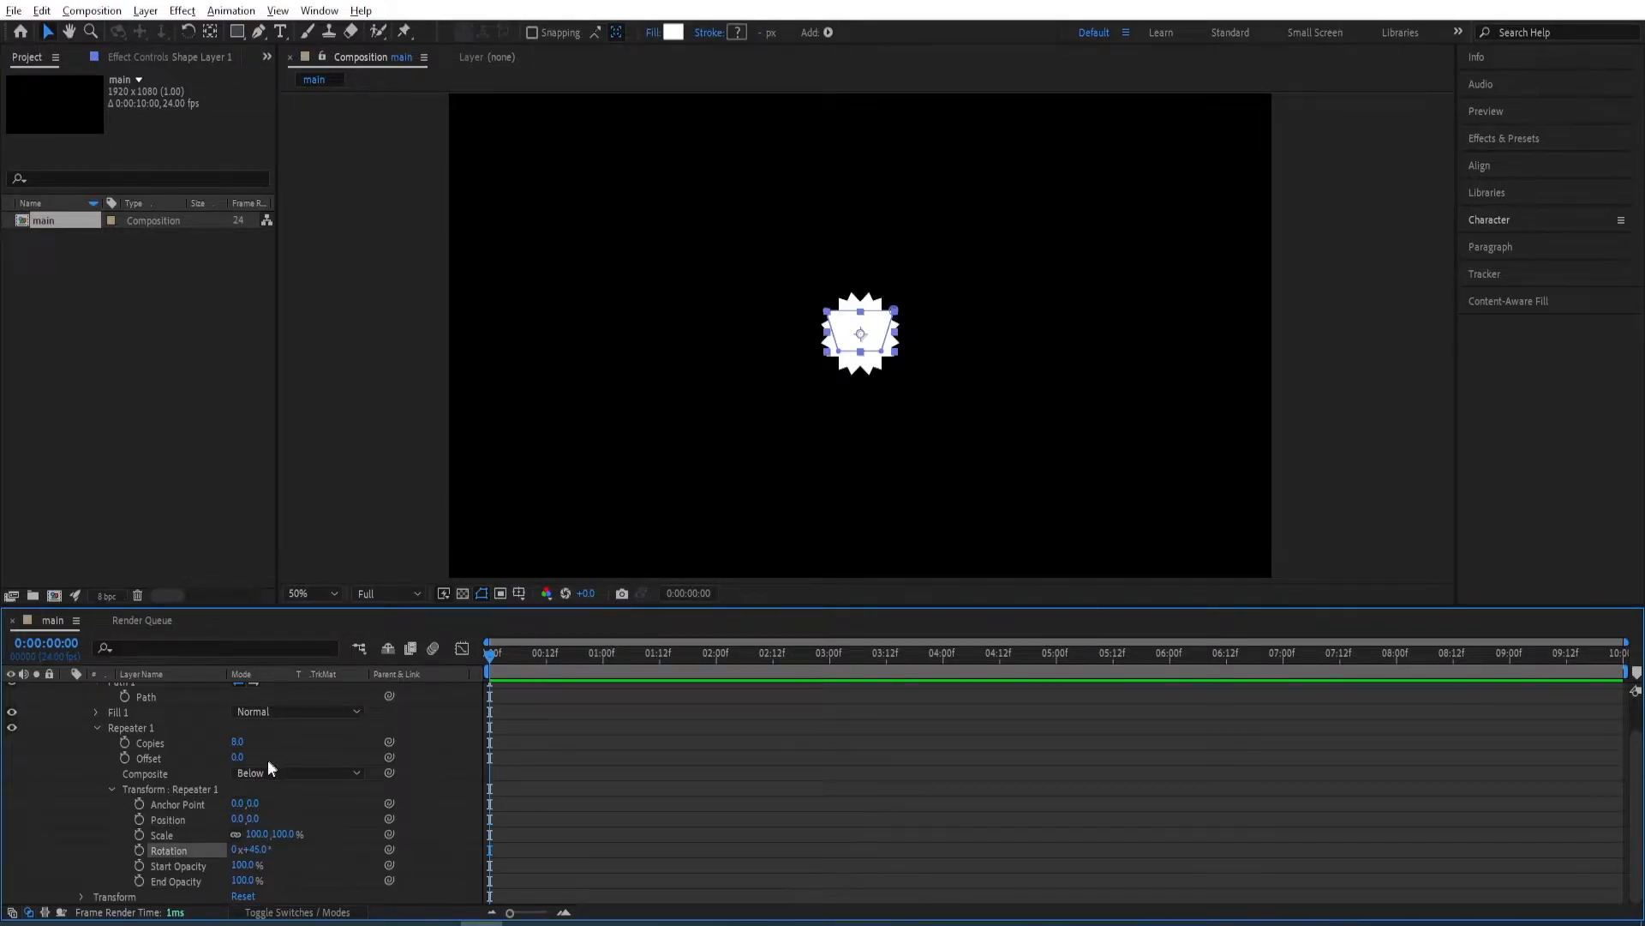
Move the whole trapezoid path straight up from the center so the repeated copies spread into a ring of separate segments.
scroll(922, 348, "up", 1)
left_click_drag(1000, 386, 981, 400)
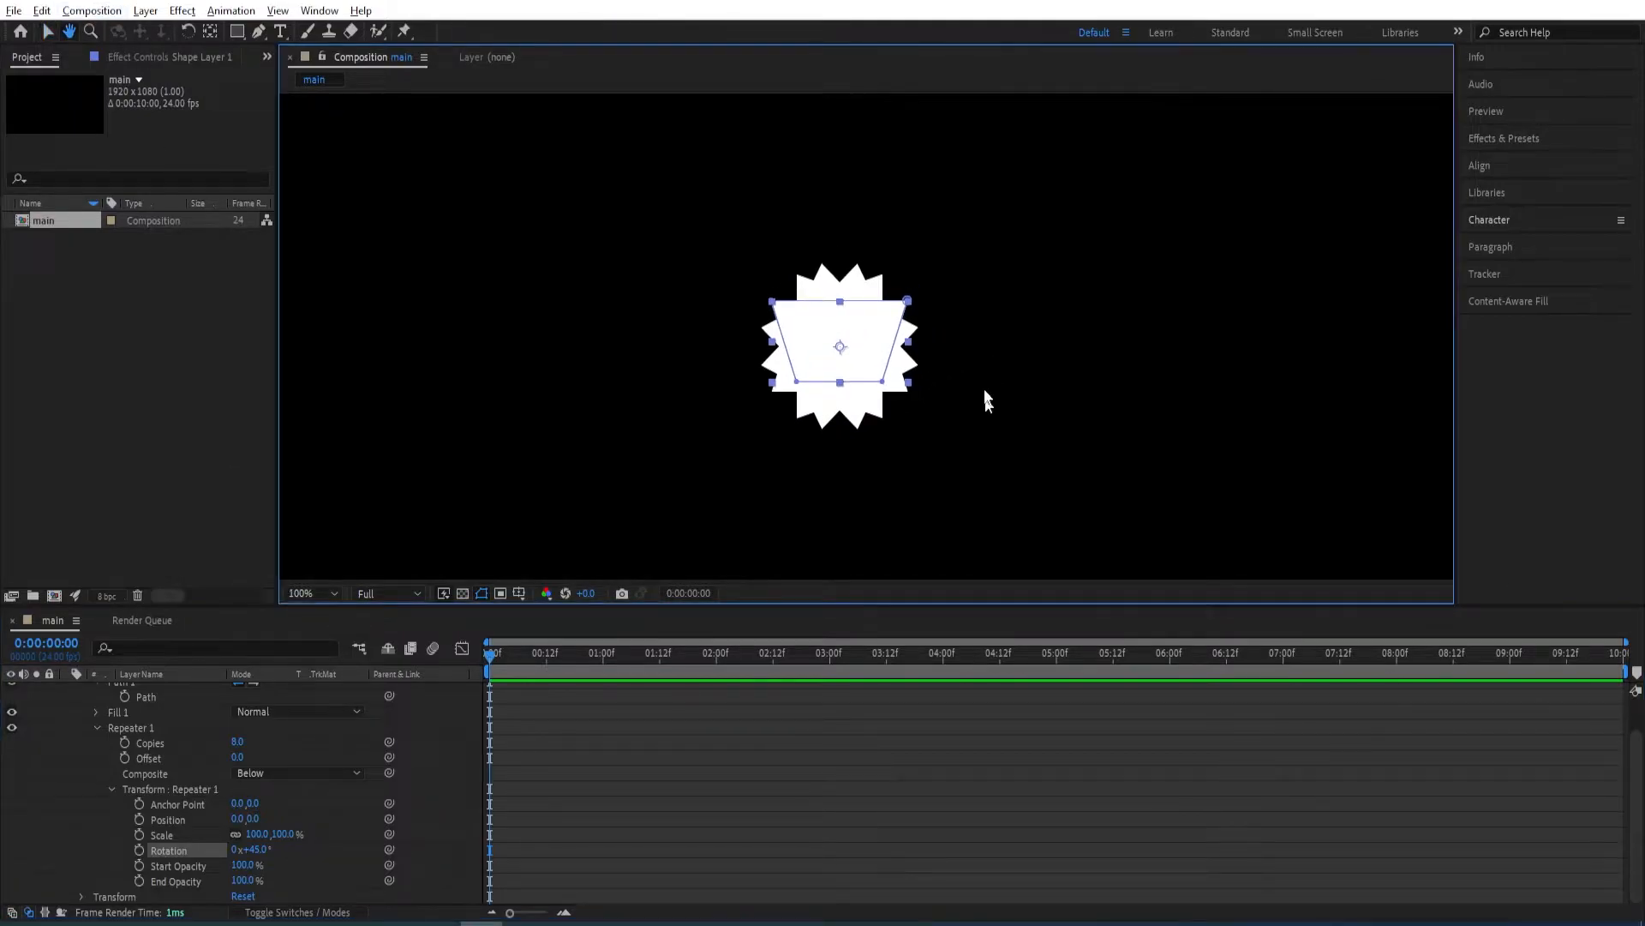
left_click(909, 303)
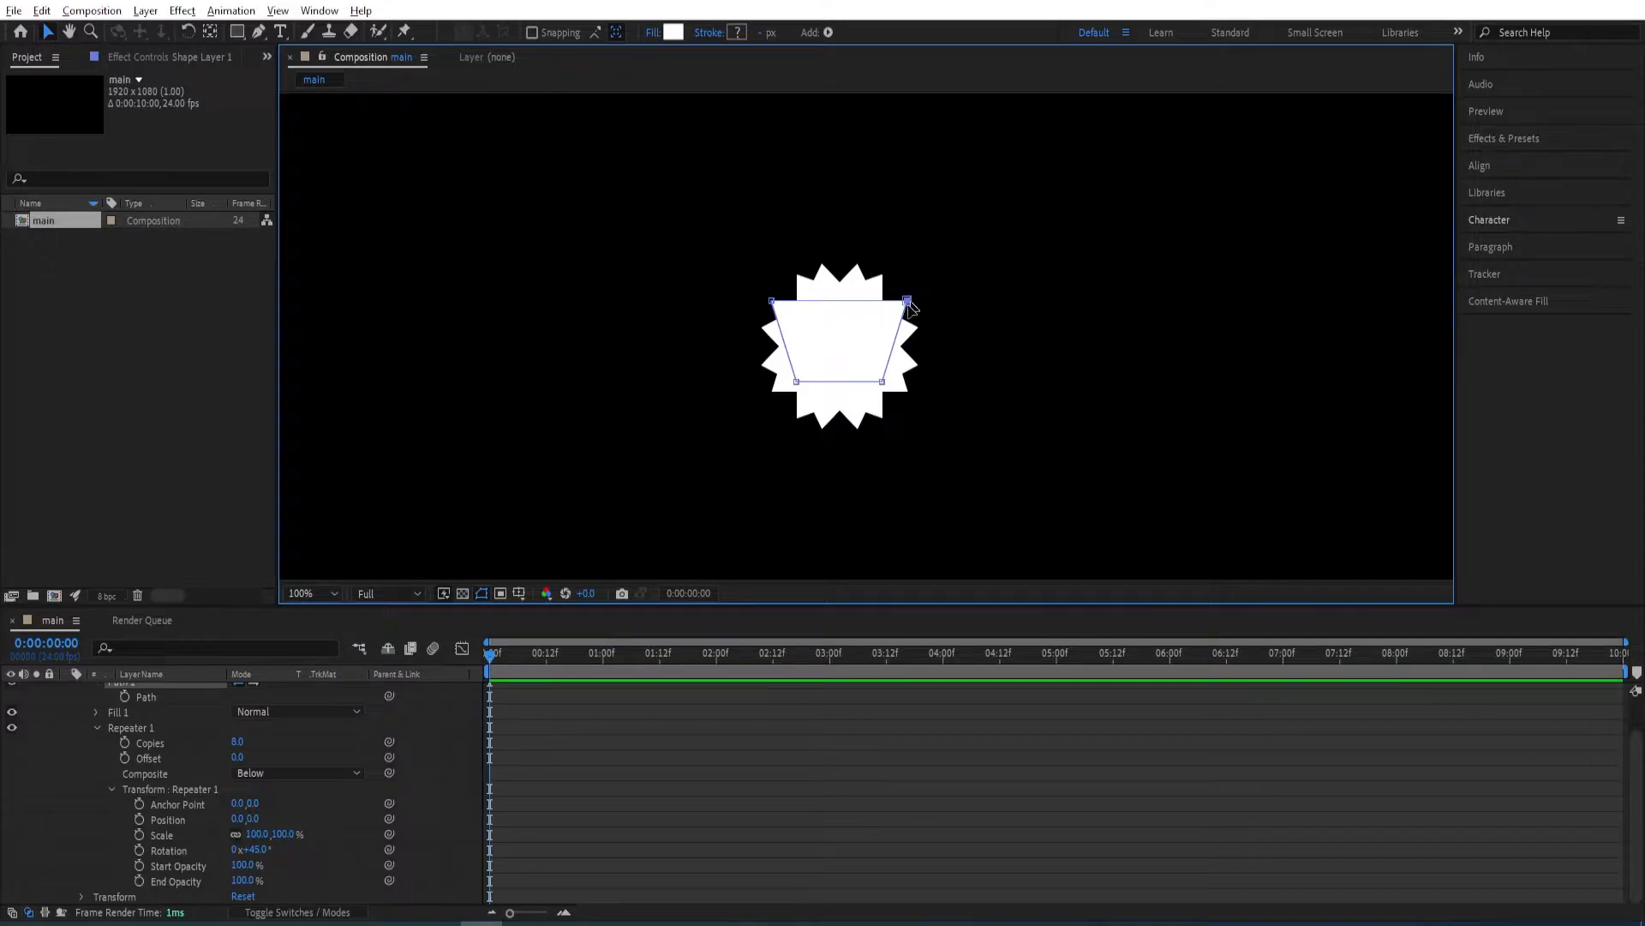
left_click_drag(911, 307, 911, 129)
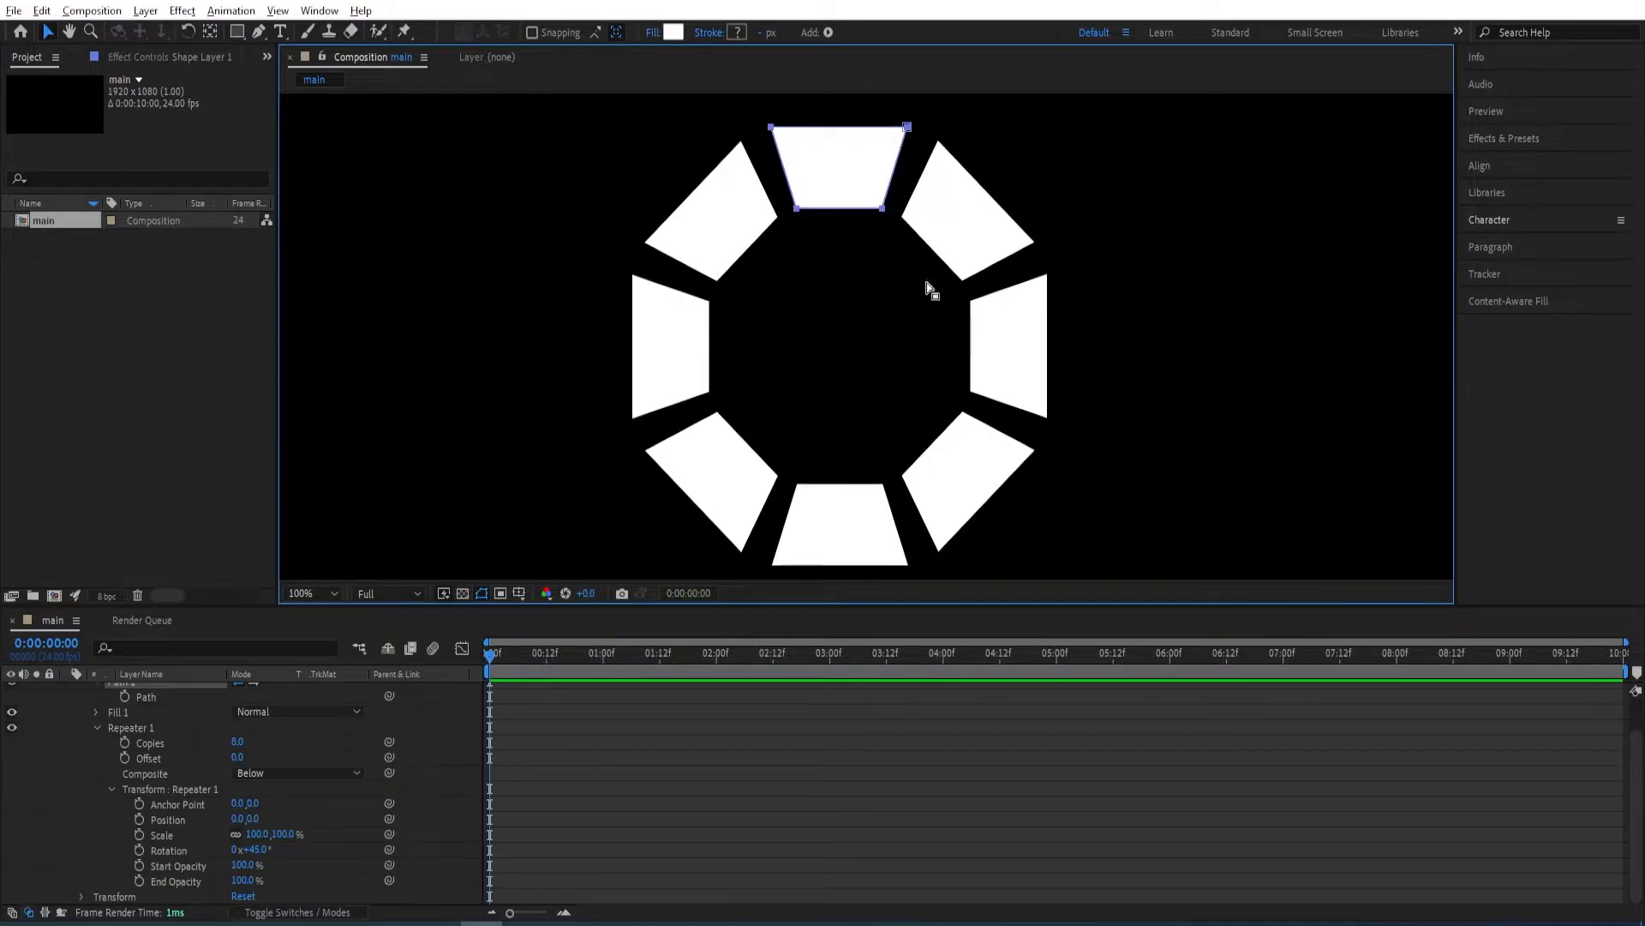
scroll(987, 271, "down", 1)
key("space")
left_click_drag(1001, 371, 999, 349)
scroll(1001, 353, "up", 1)
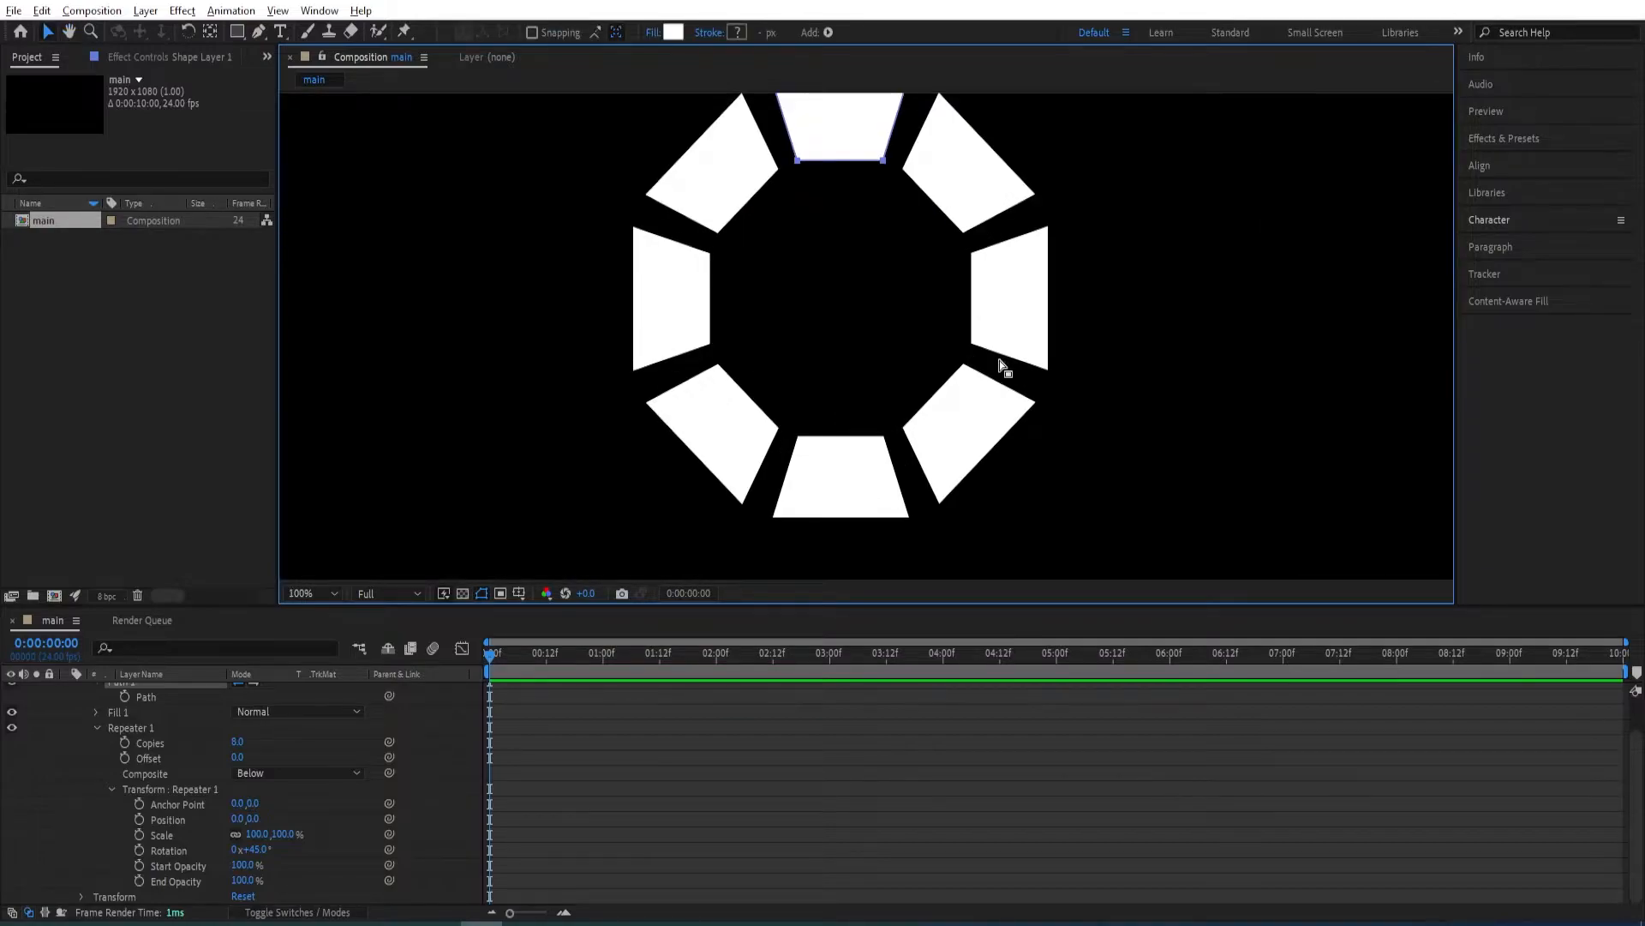
scroll(999, 360, "down", 1)
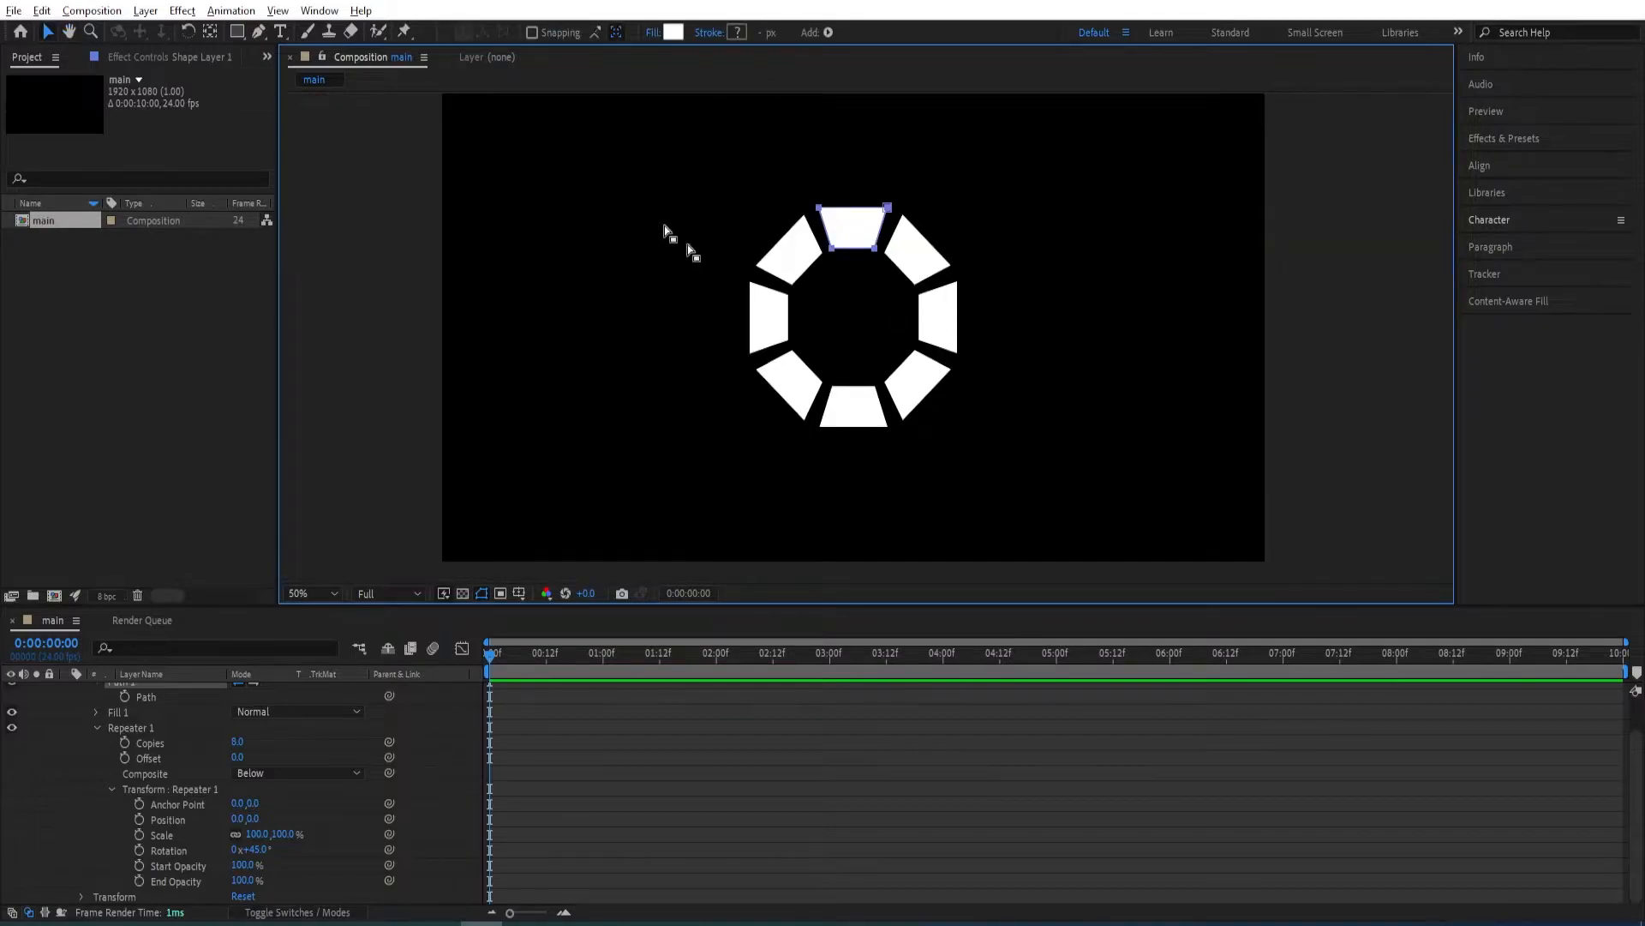
Add a Pen tool point at the middle of the trapezoid's lower edge, raised slightly and smoothed into a shallow symmetrical arc.
left_click(258, 35)
scroll(868, 252, "up", 1)
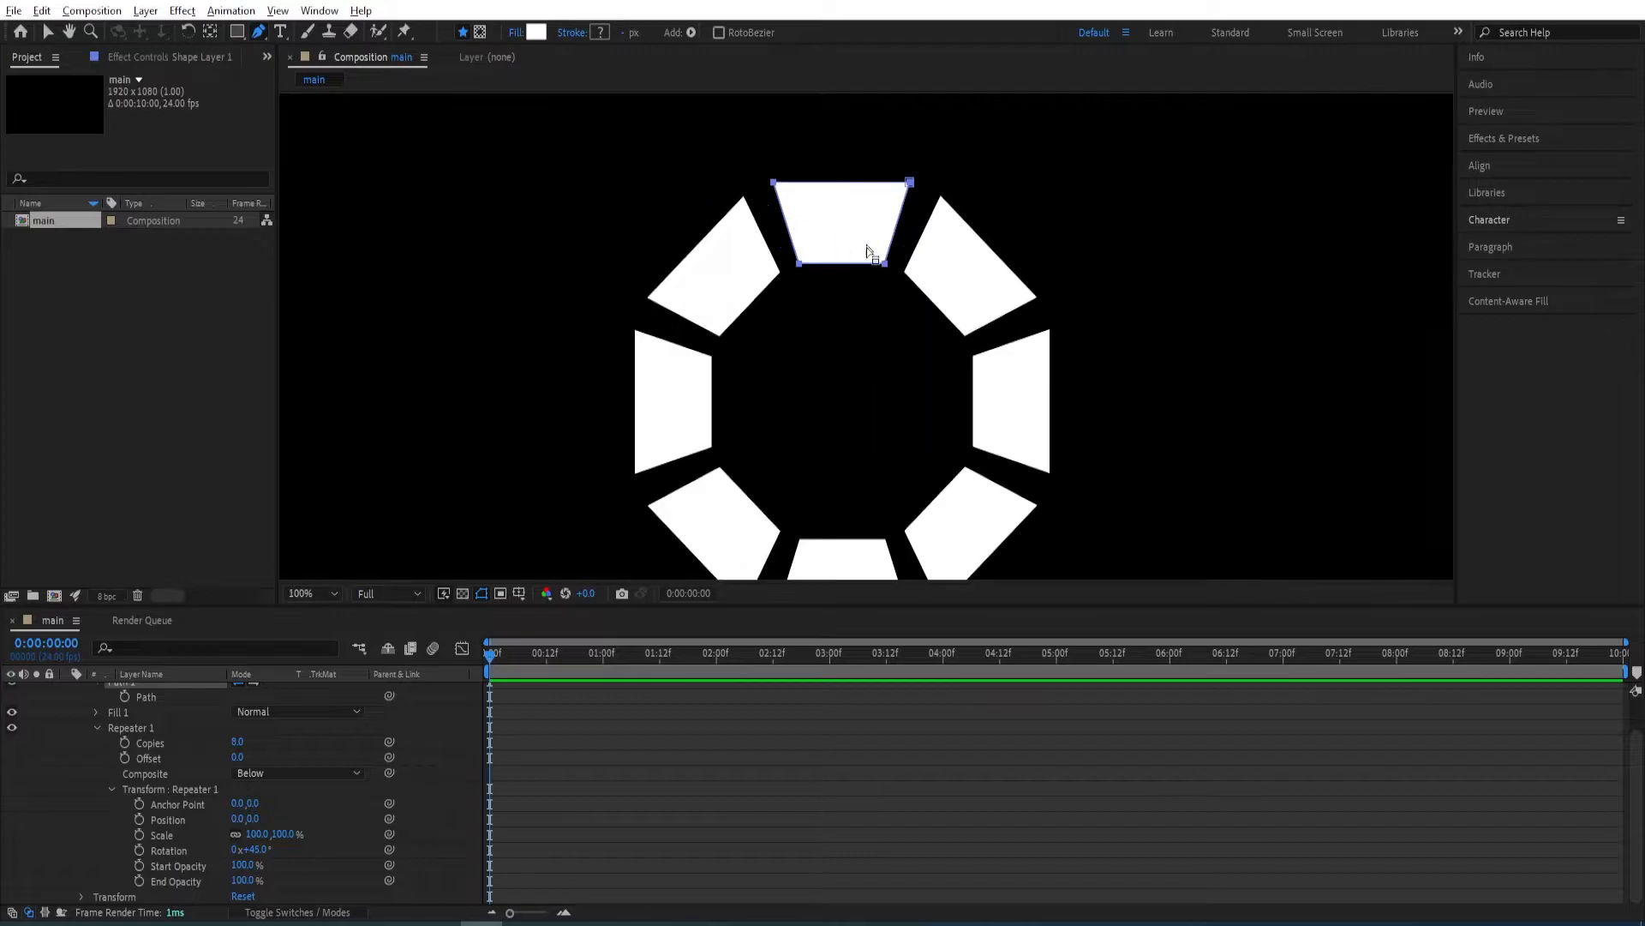
scroll(868, 253, "up", 1)
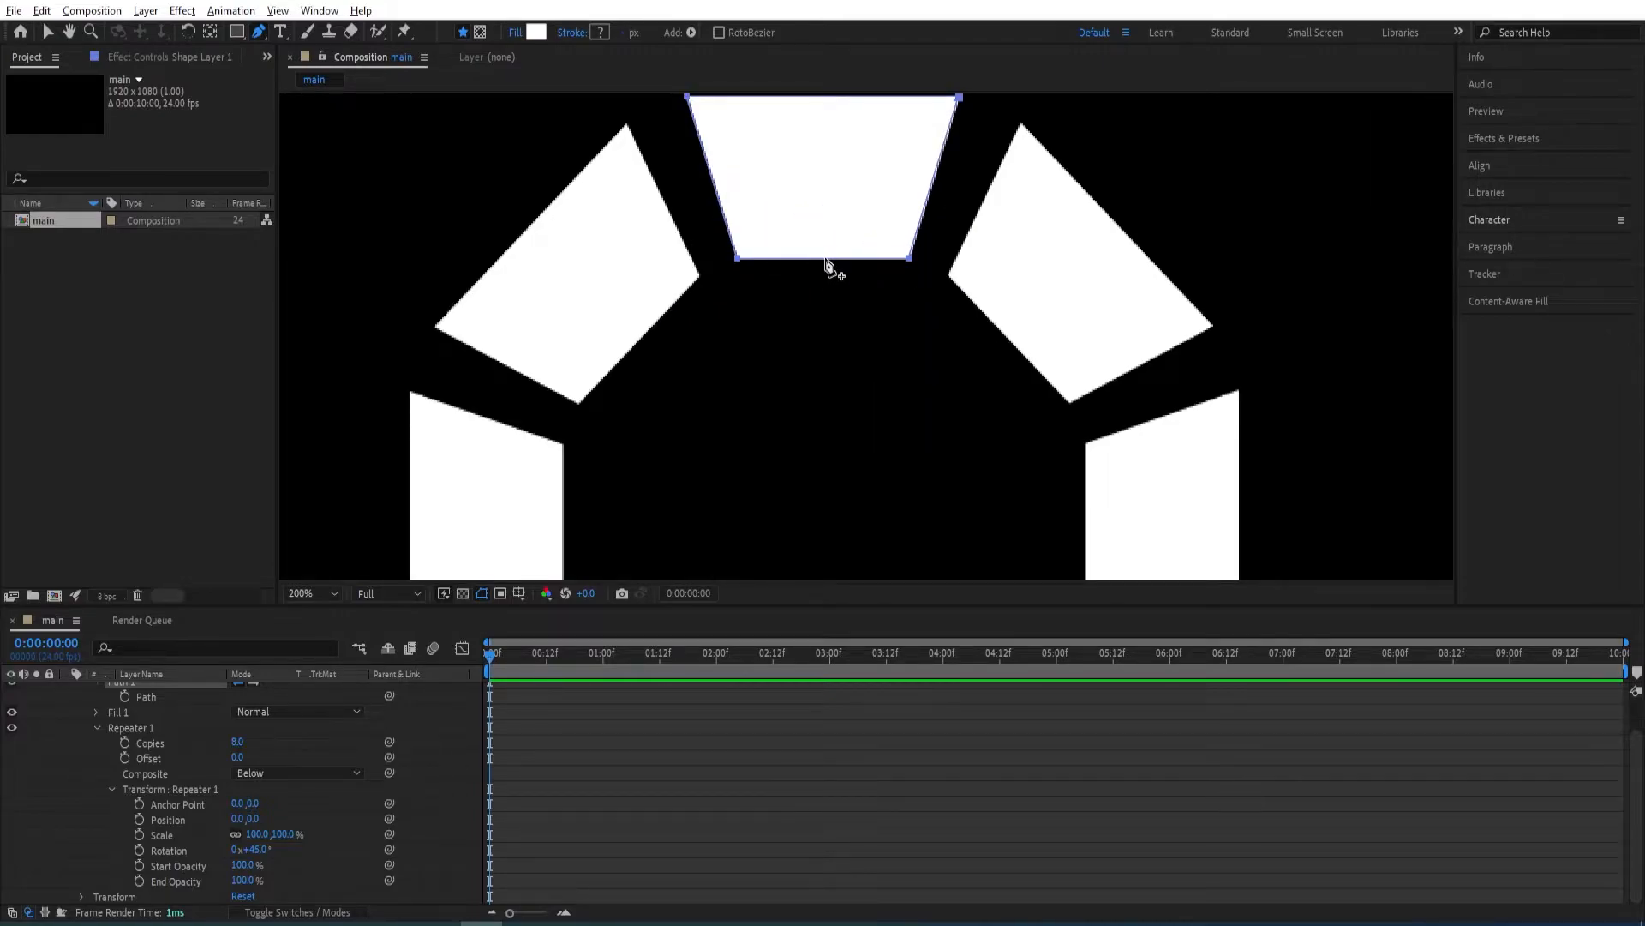
left_click(826, 258)
scroll(828, 266, "up", 1)
left_click_drag(837, 276, 838, 477)
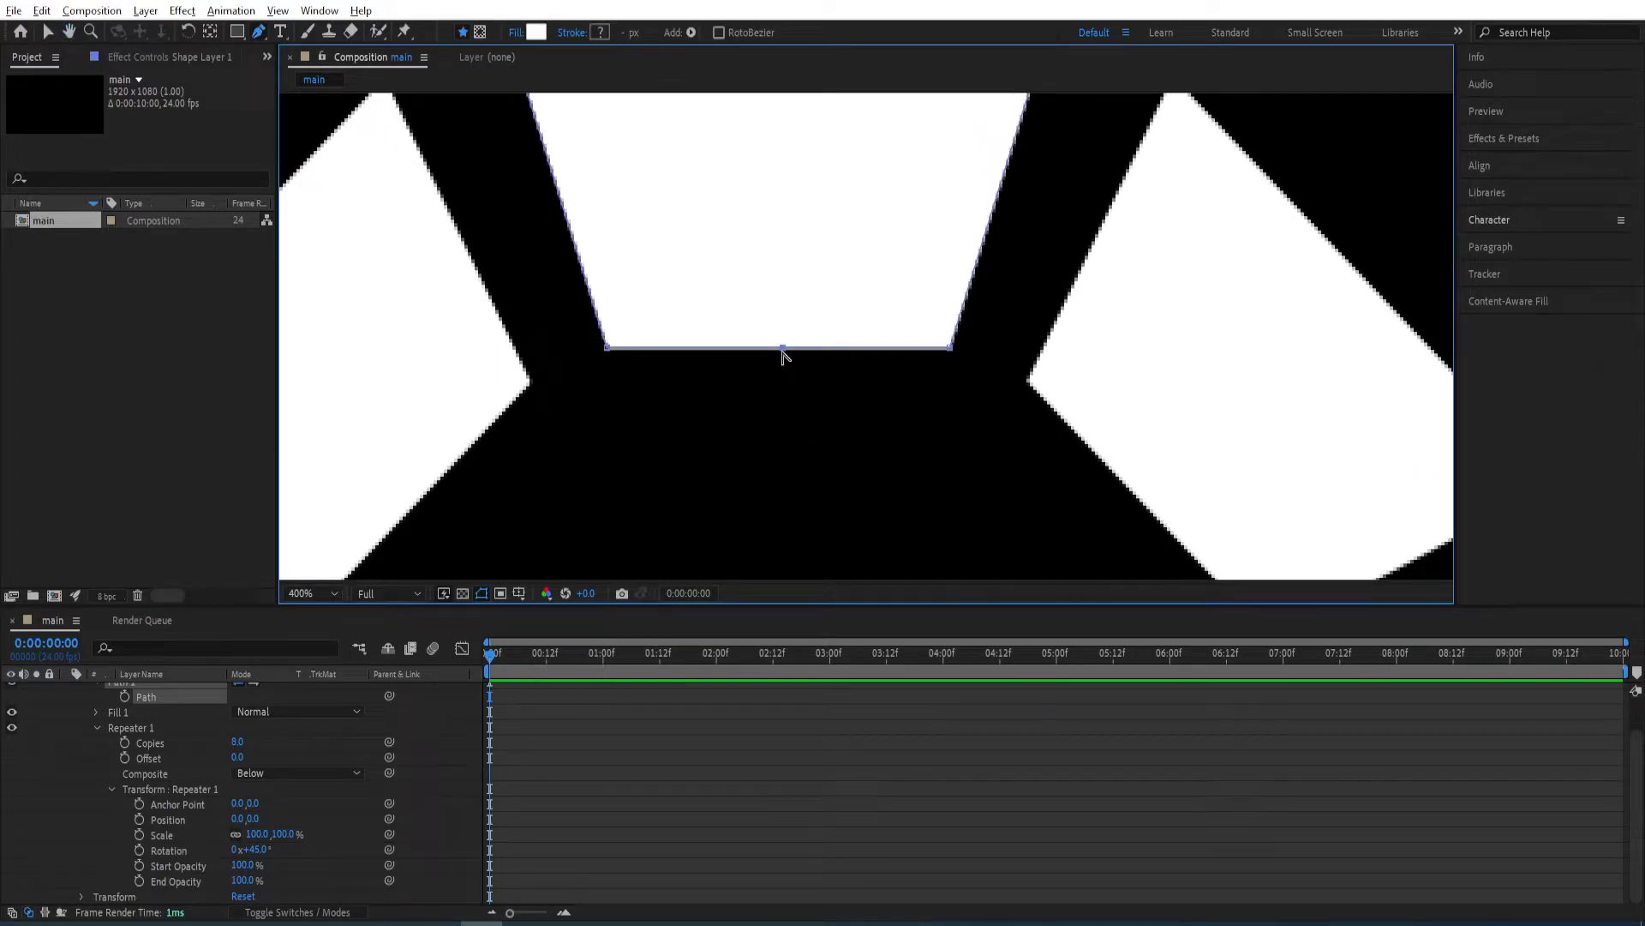
left_click_drag(783, 348, 785, 303)
key("ctrl+z")
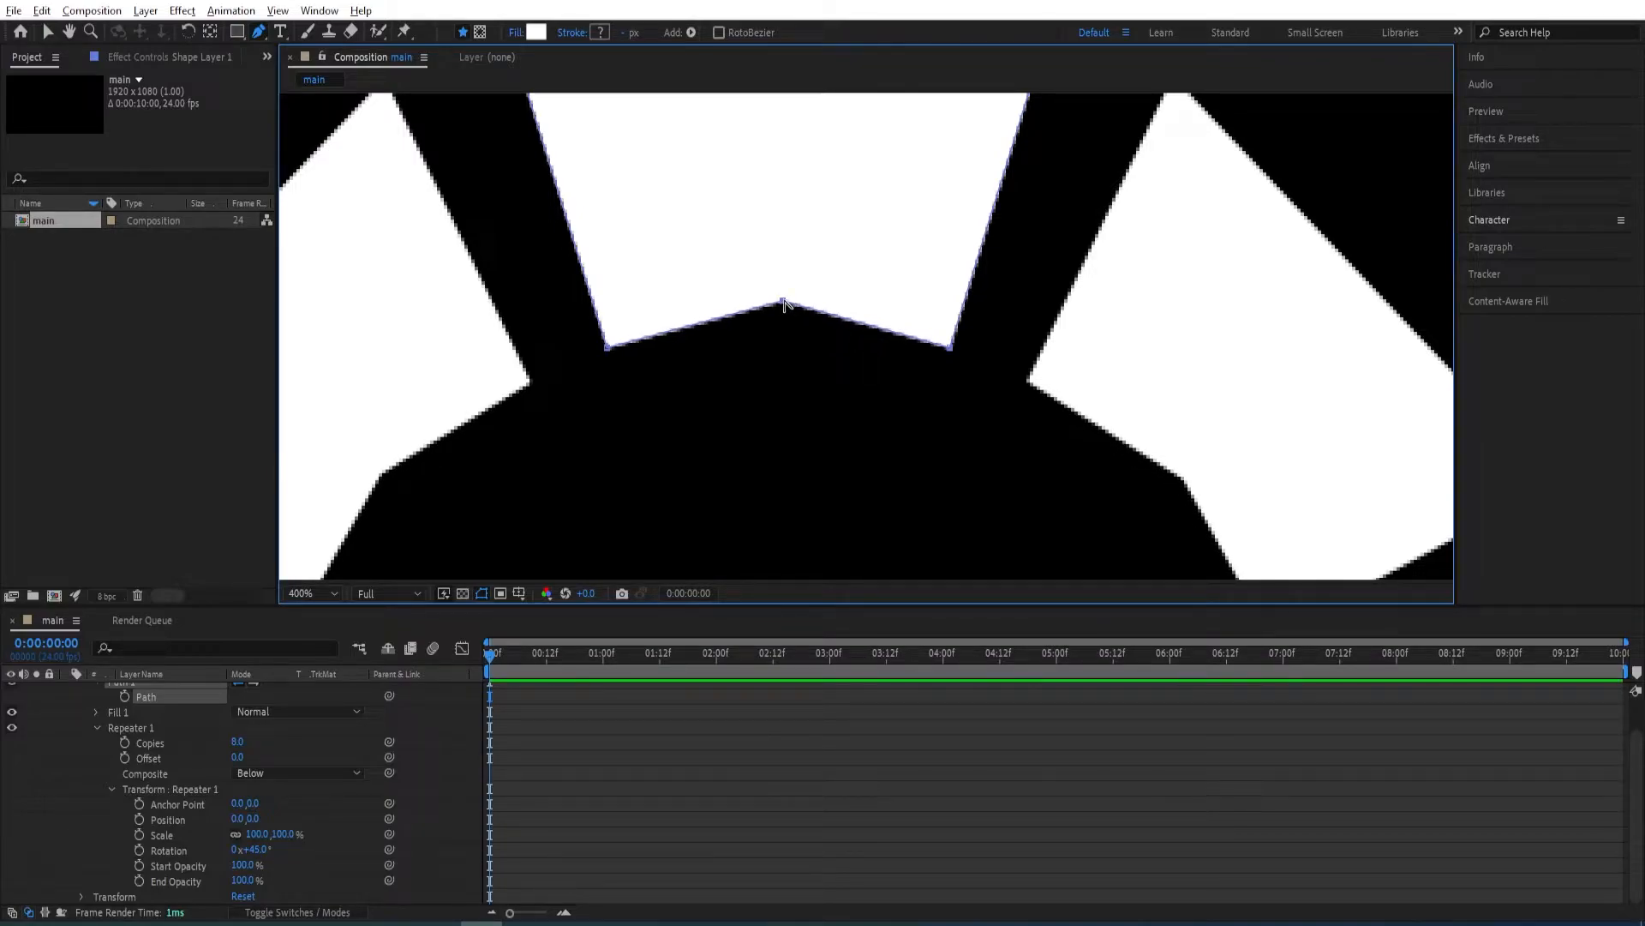
left_click_drag(782, 302, 710, 316)
left_click_drag(840, 289, 852, 301)
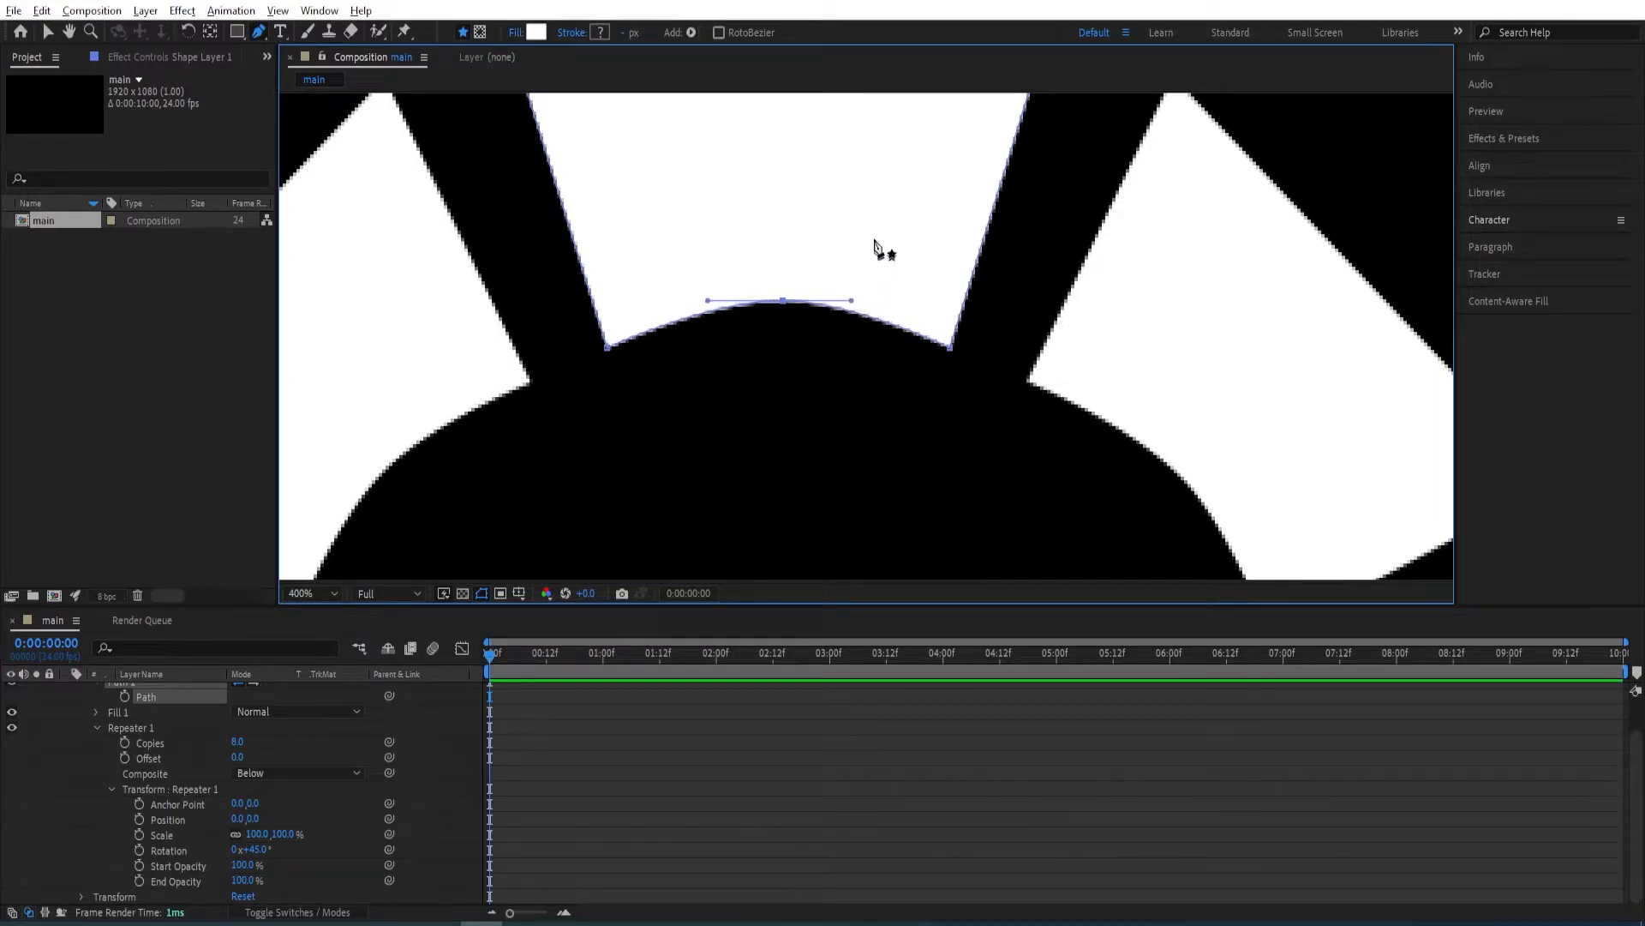
Add a point at the middle of the trapezoid's upper edge, raised slightly and smoothed with horizontal handles into an outward arc.
left_click_drag(863, 224, 842, 287)
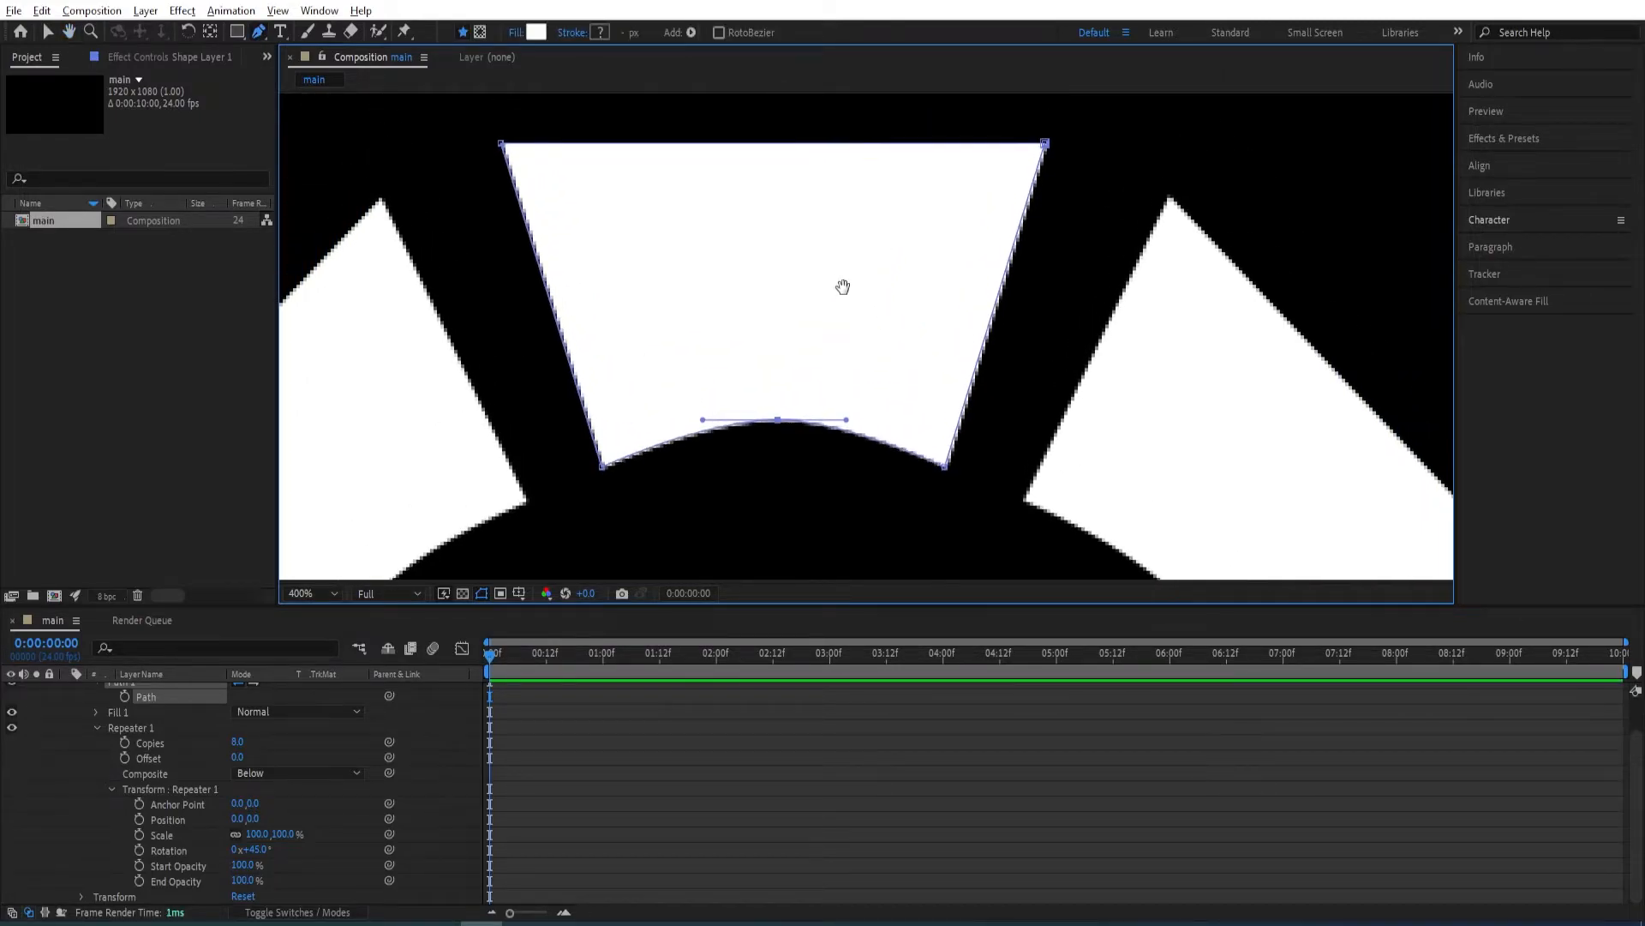
left_click(767, 144)
left_click_drag(768, 144, 770, 131)
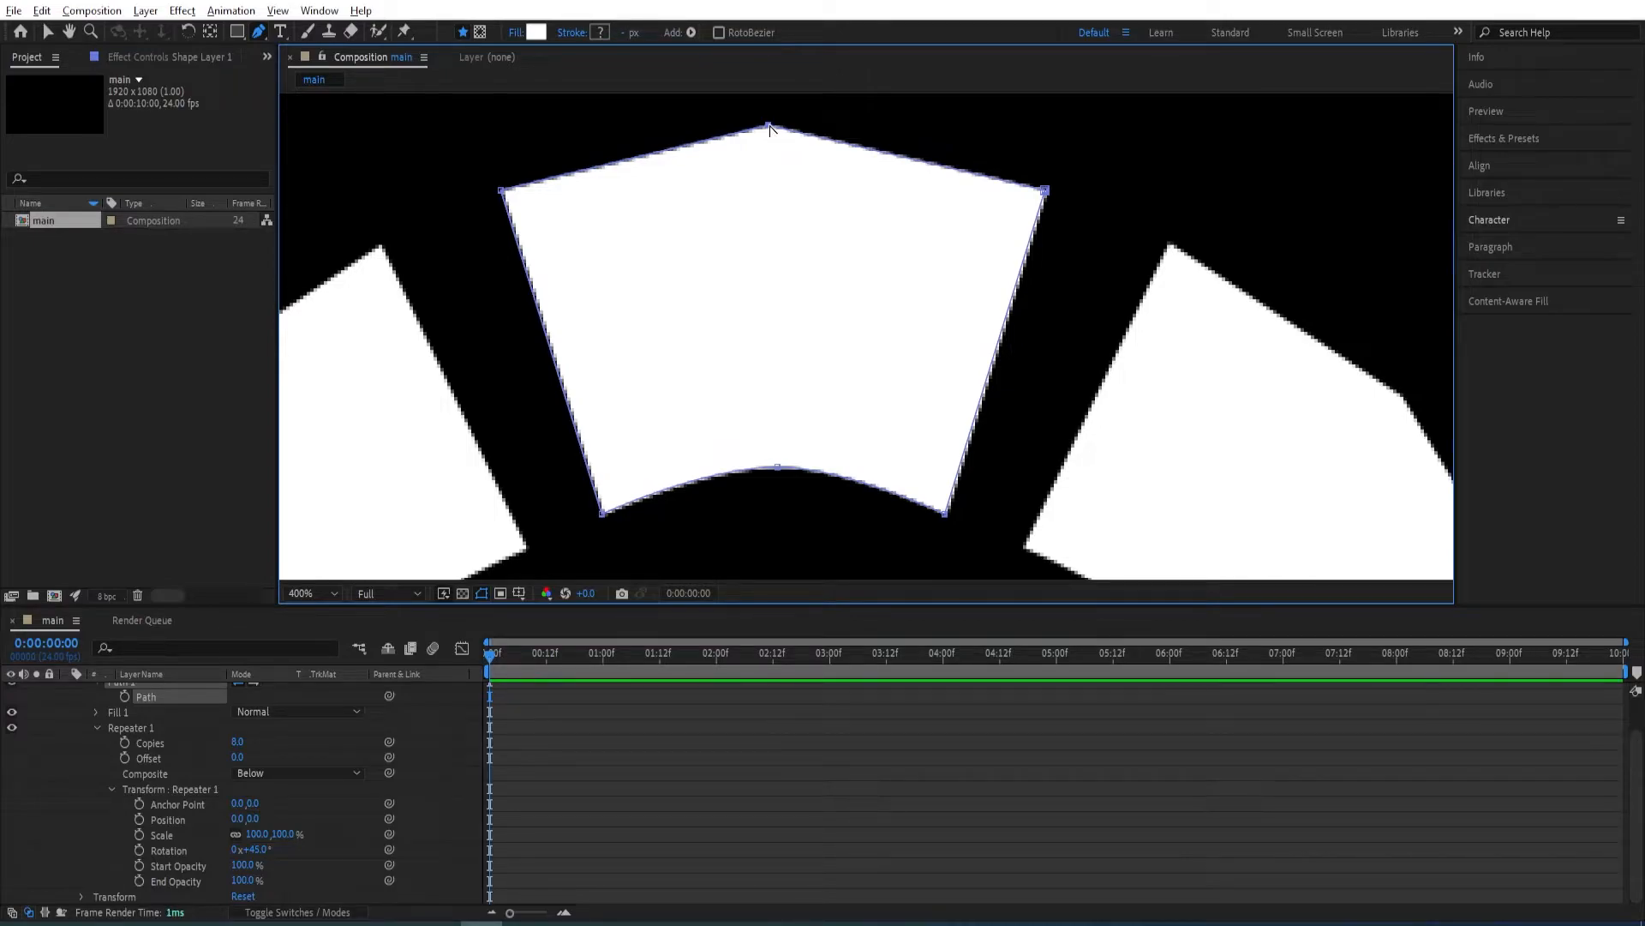
left_click_drag(769, 127, 675, 134)
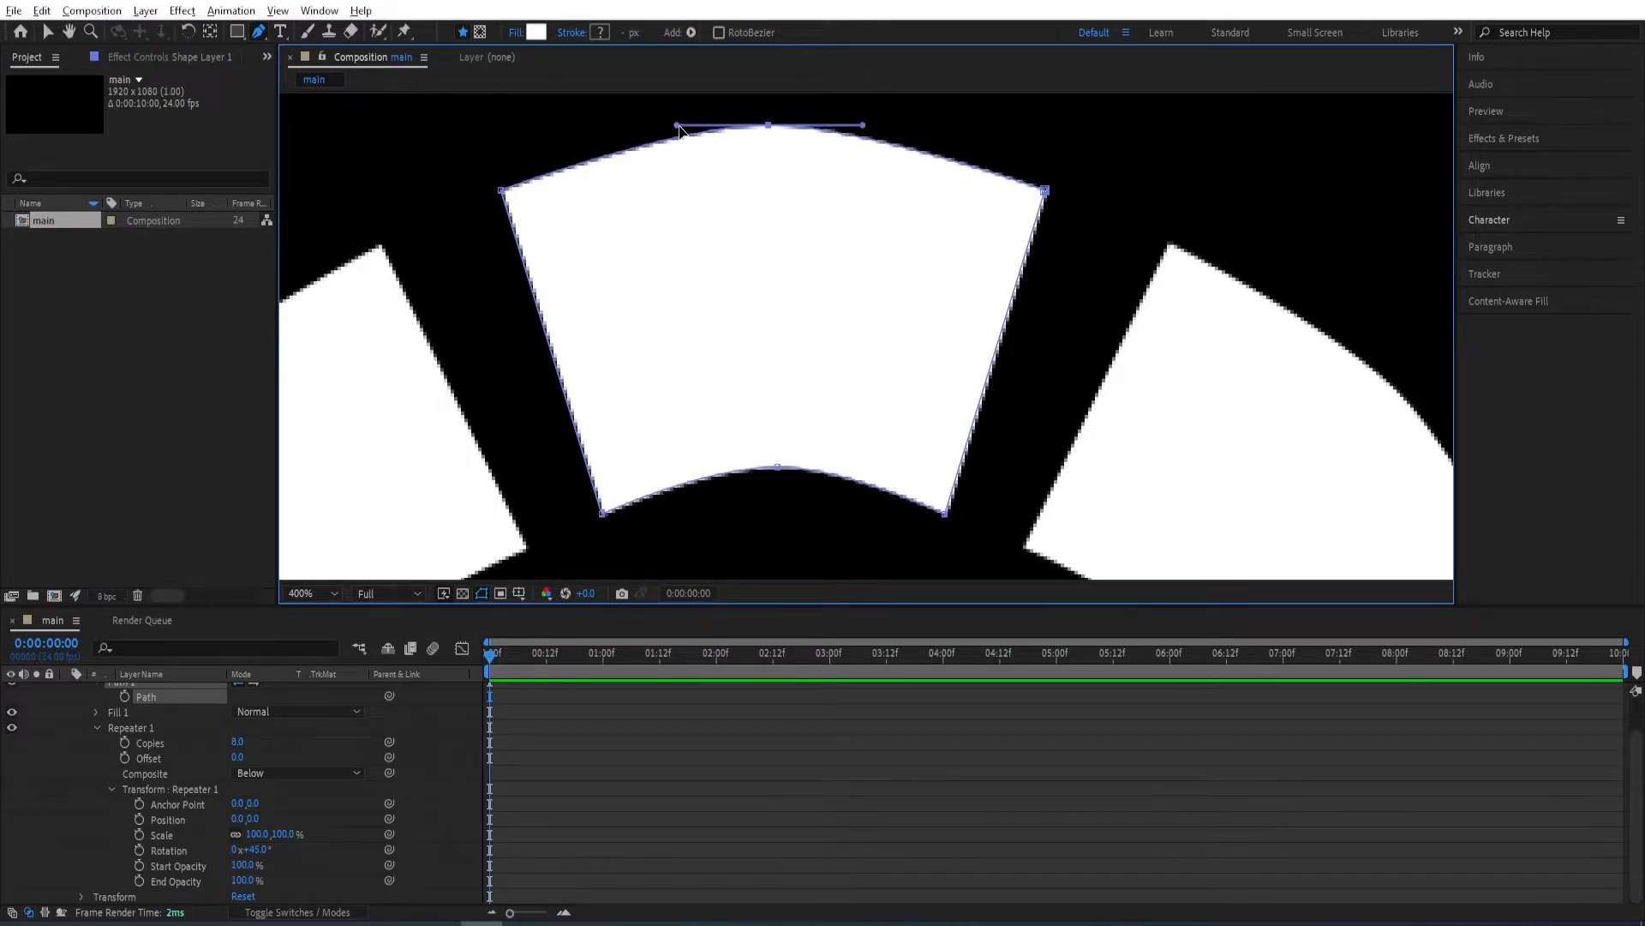
left_click_drag(861, 121, 868, 129)
key("comma")
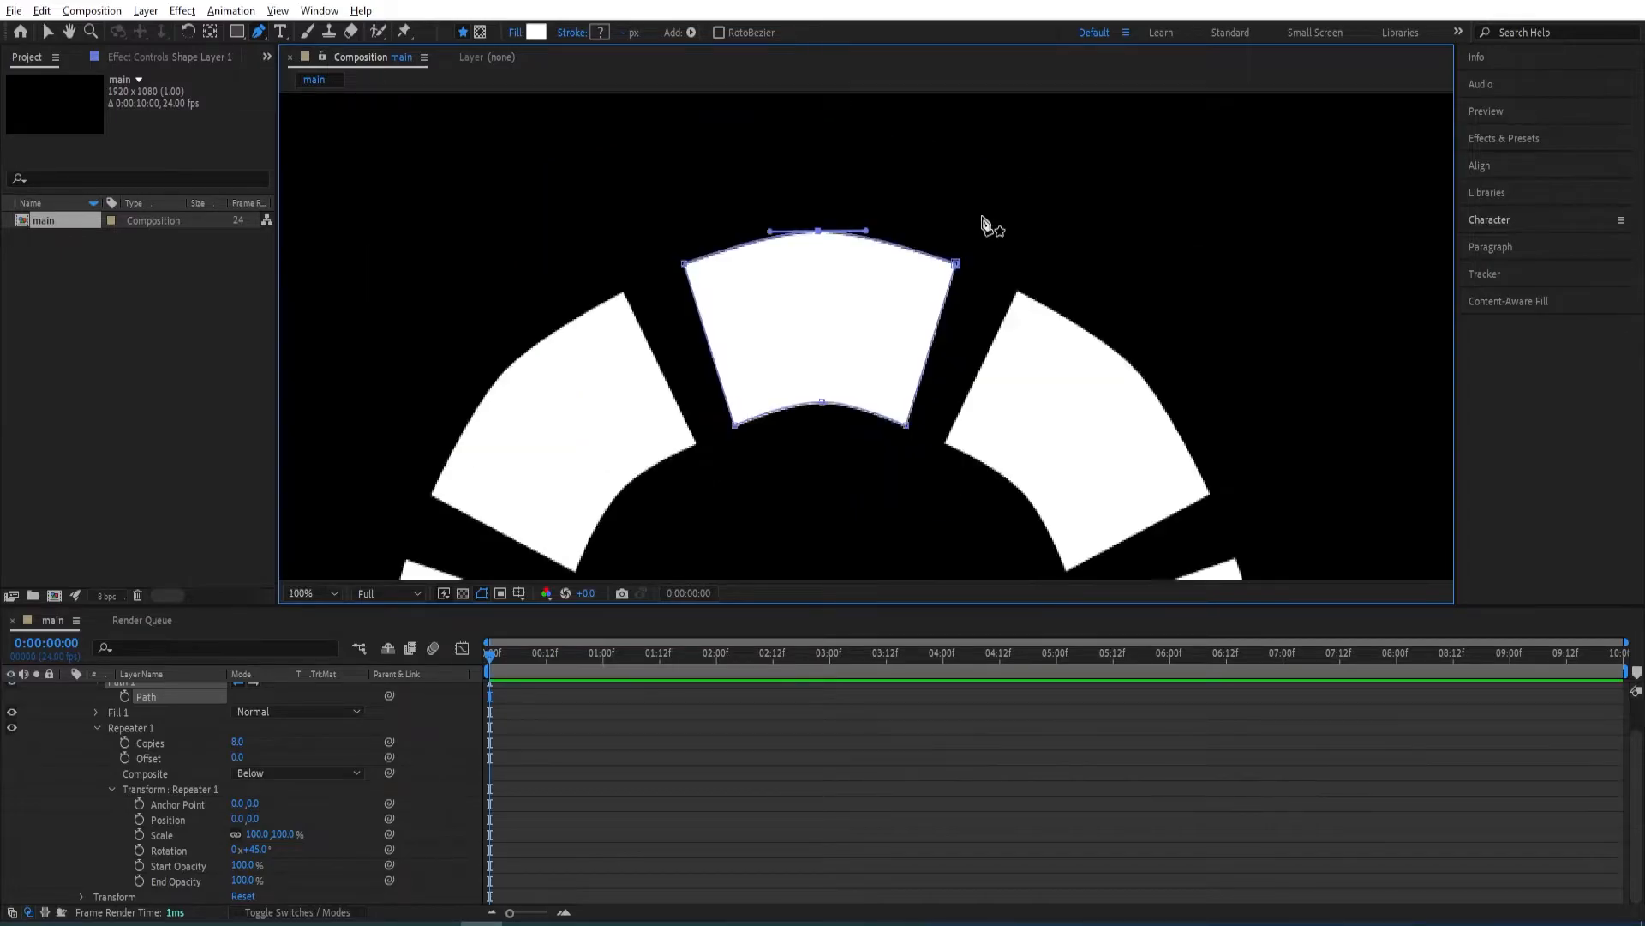
key("comma")
key("h")
left_click_drag(944, 371, 929, 249)
key("g")
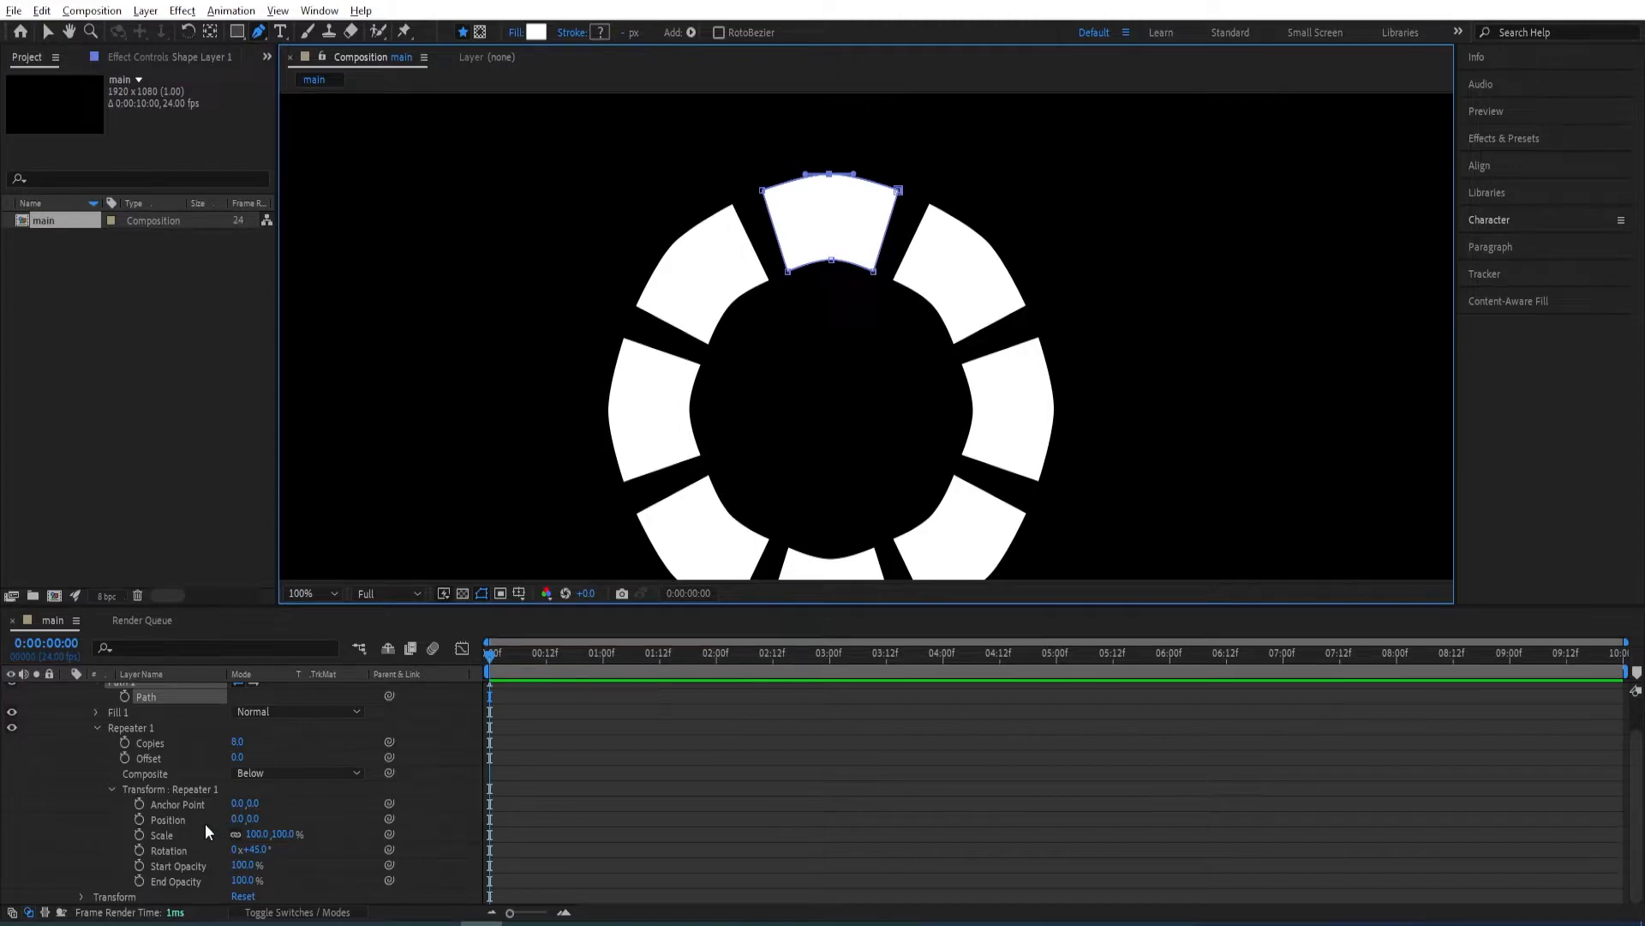
Delete Repeater 1 from the shape layer, leaving the single curved segment.
scroll(176, 794, "up", 2)
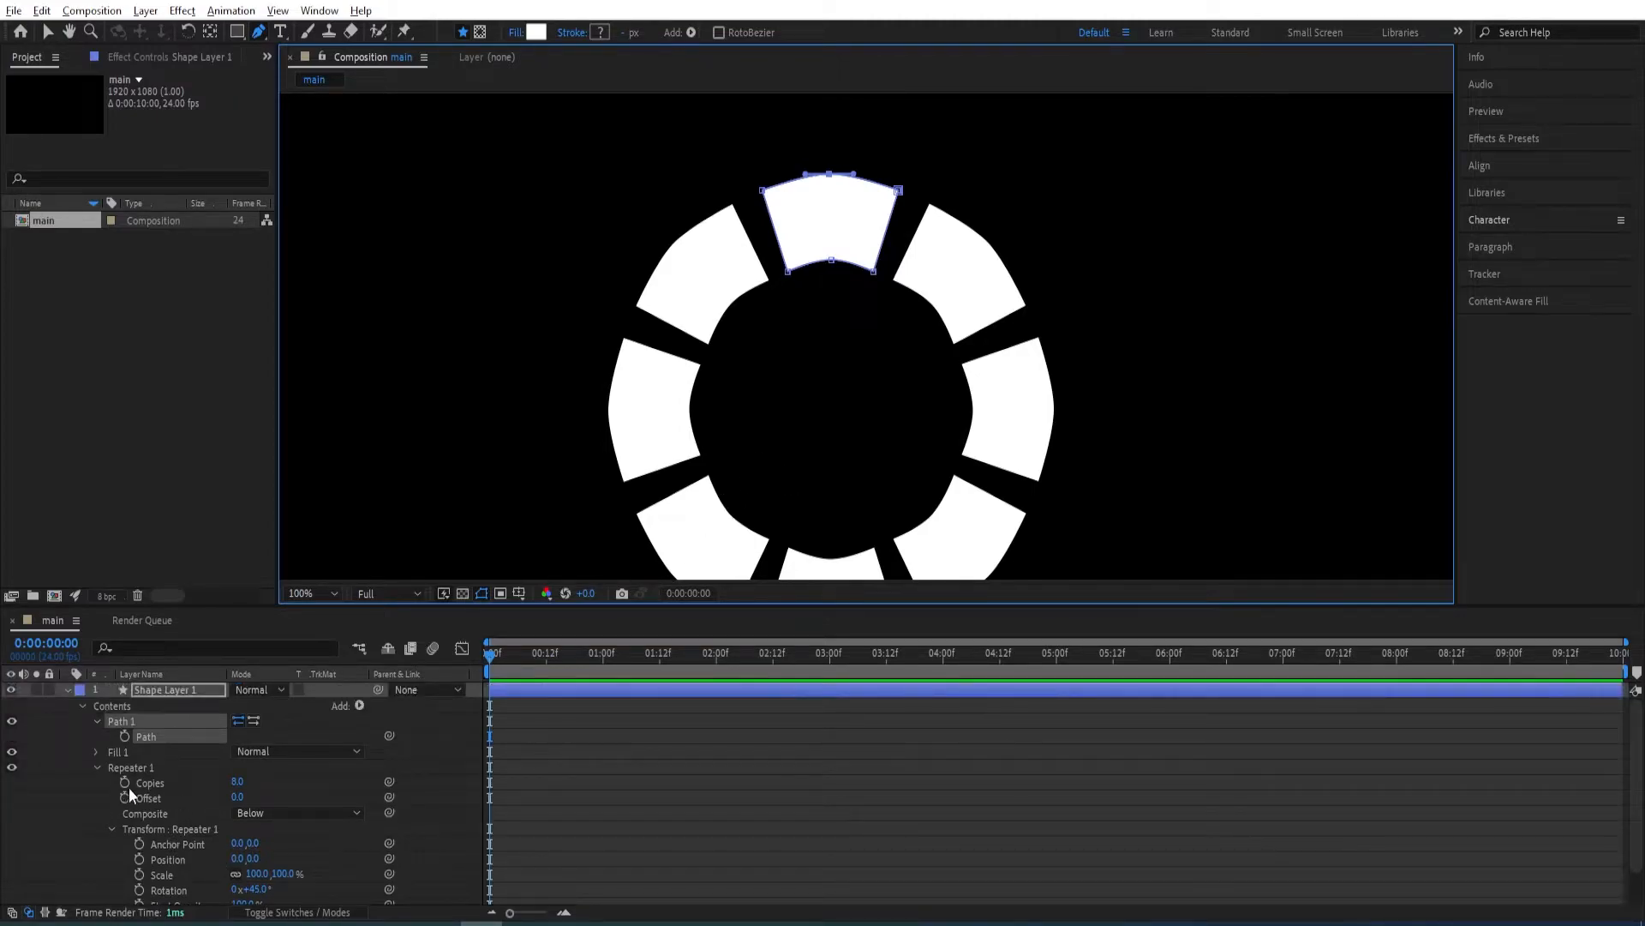
left_click(144, 767)
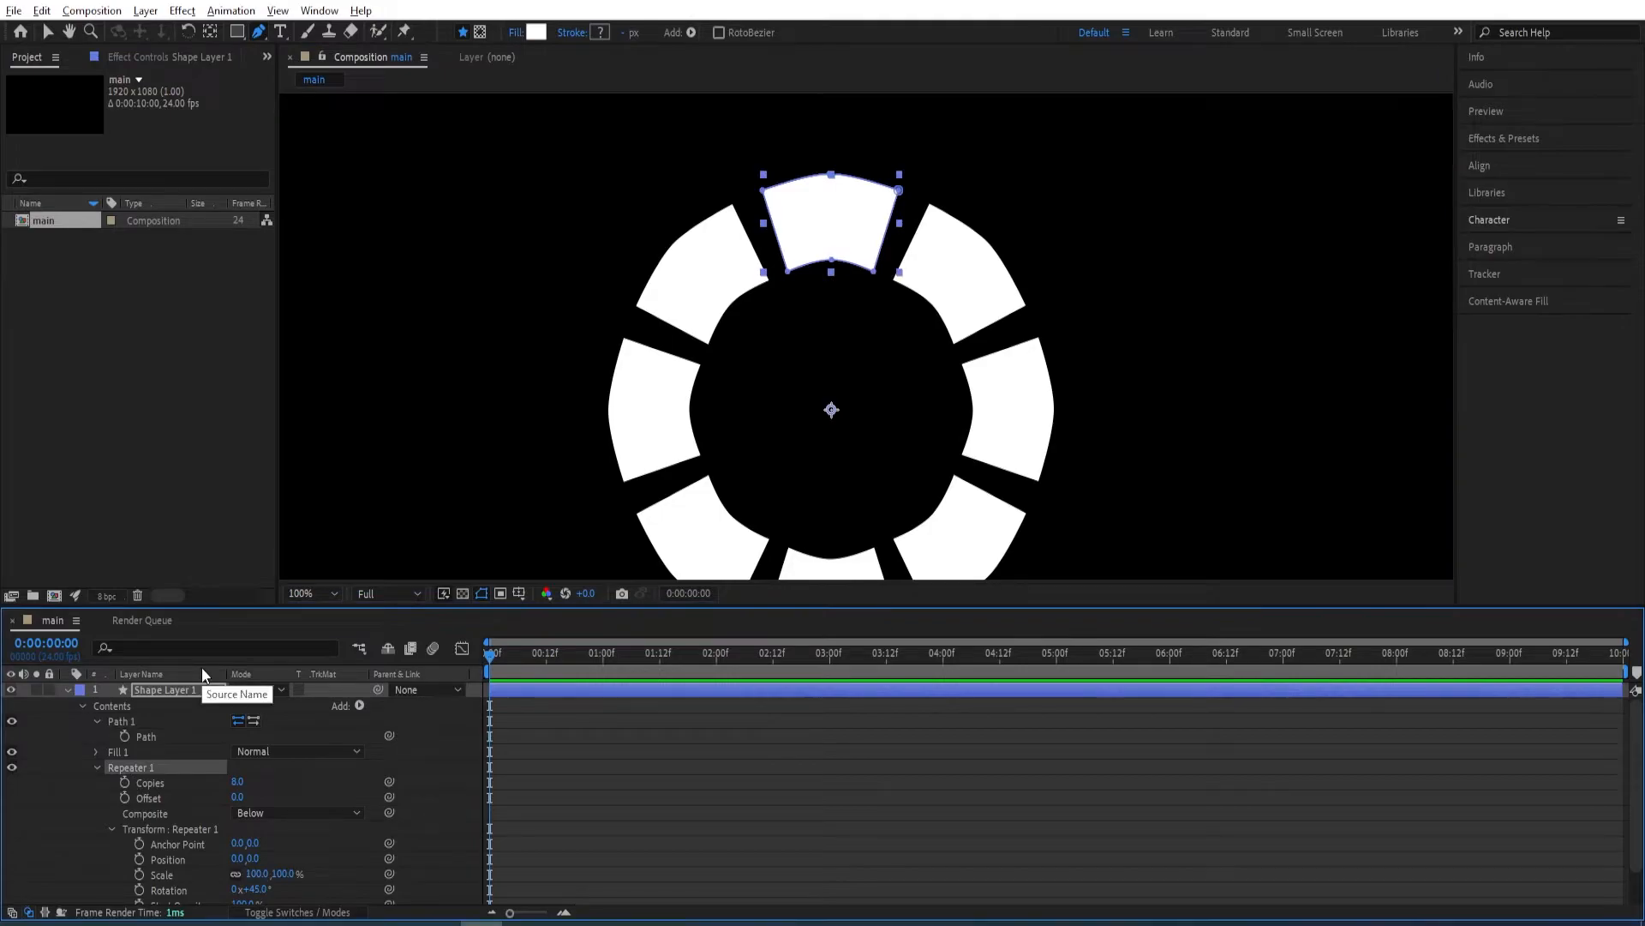
key("Delete")
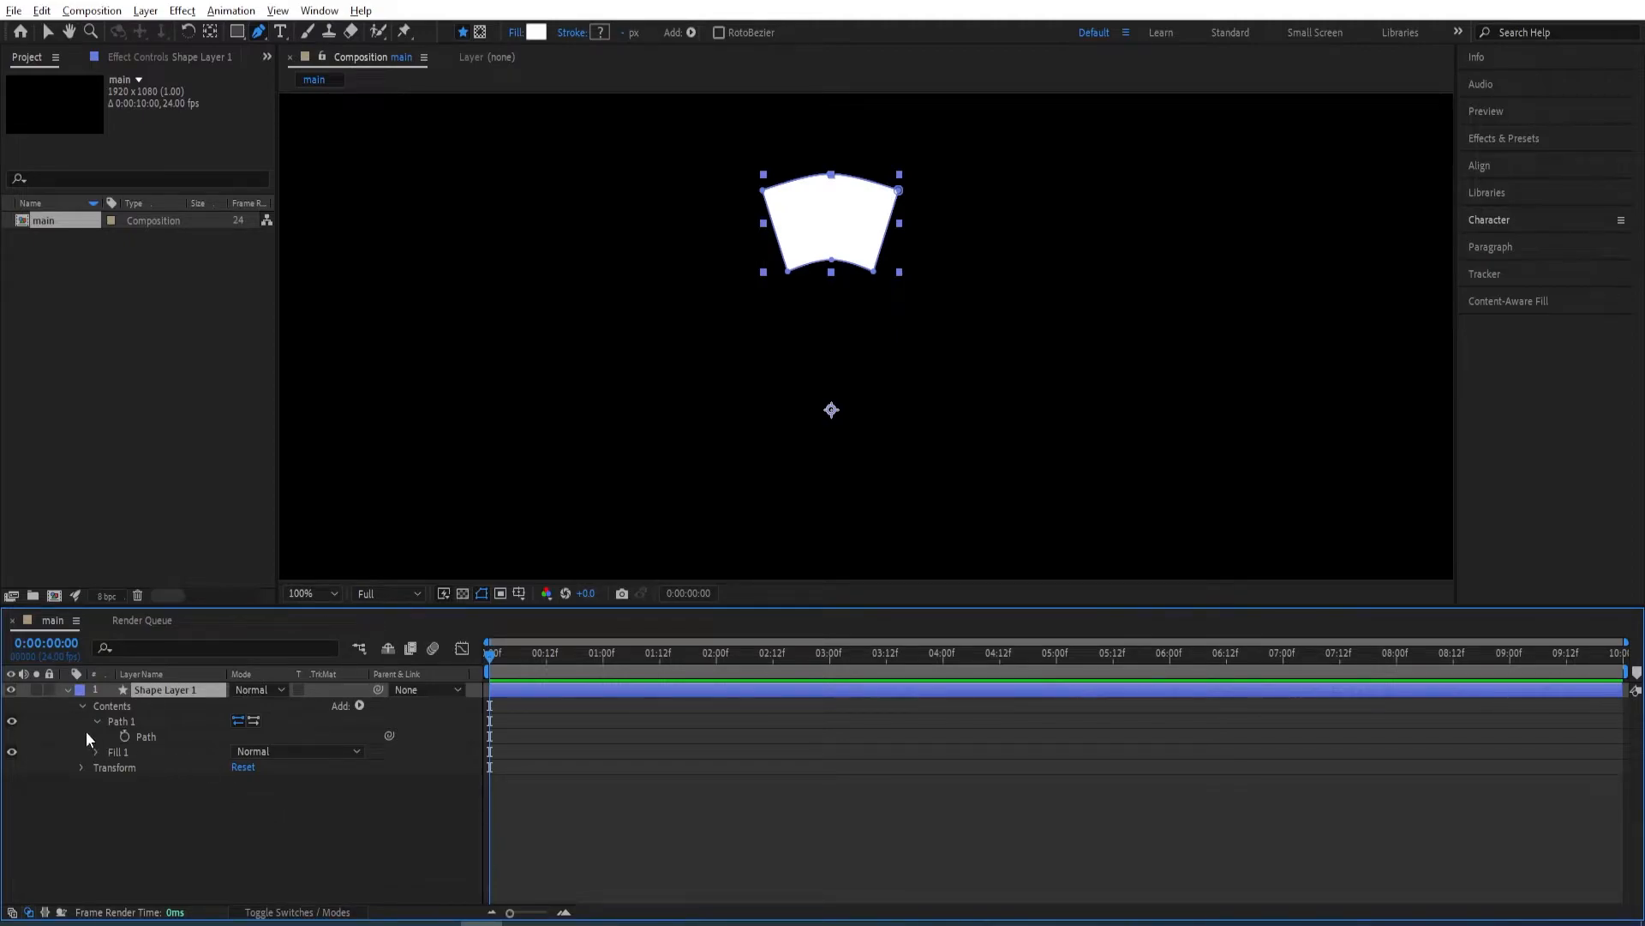
Keyframe Shape Layer 1's opacity from 100% at 0:00:00:00 to 0% at 0:00:01:00.
left_click(67, 690)
key("t")
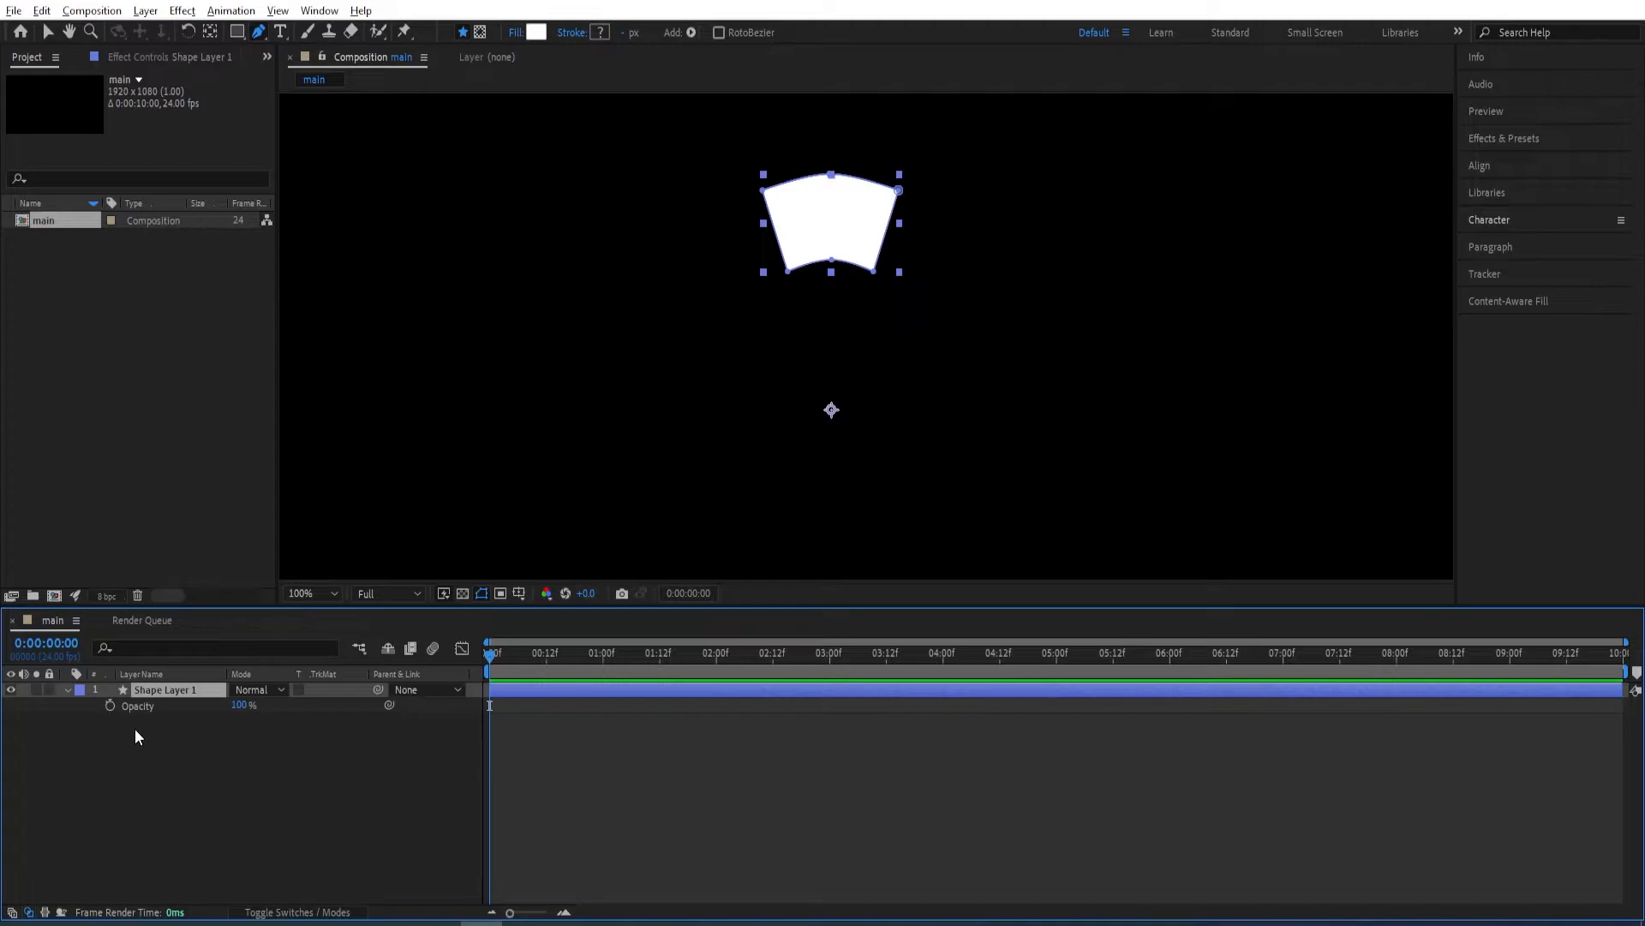
left_click(111, 705)
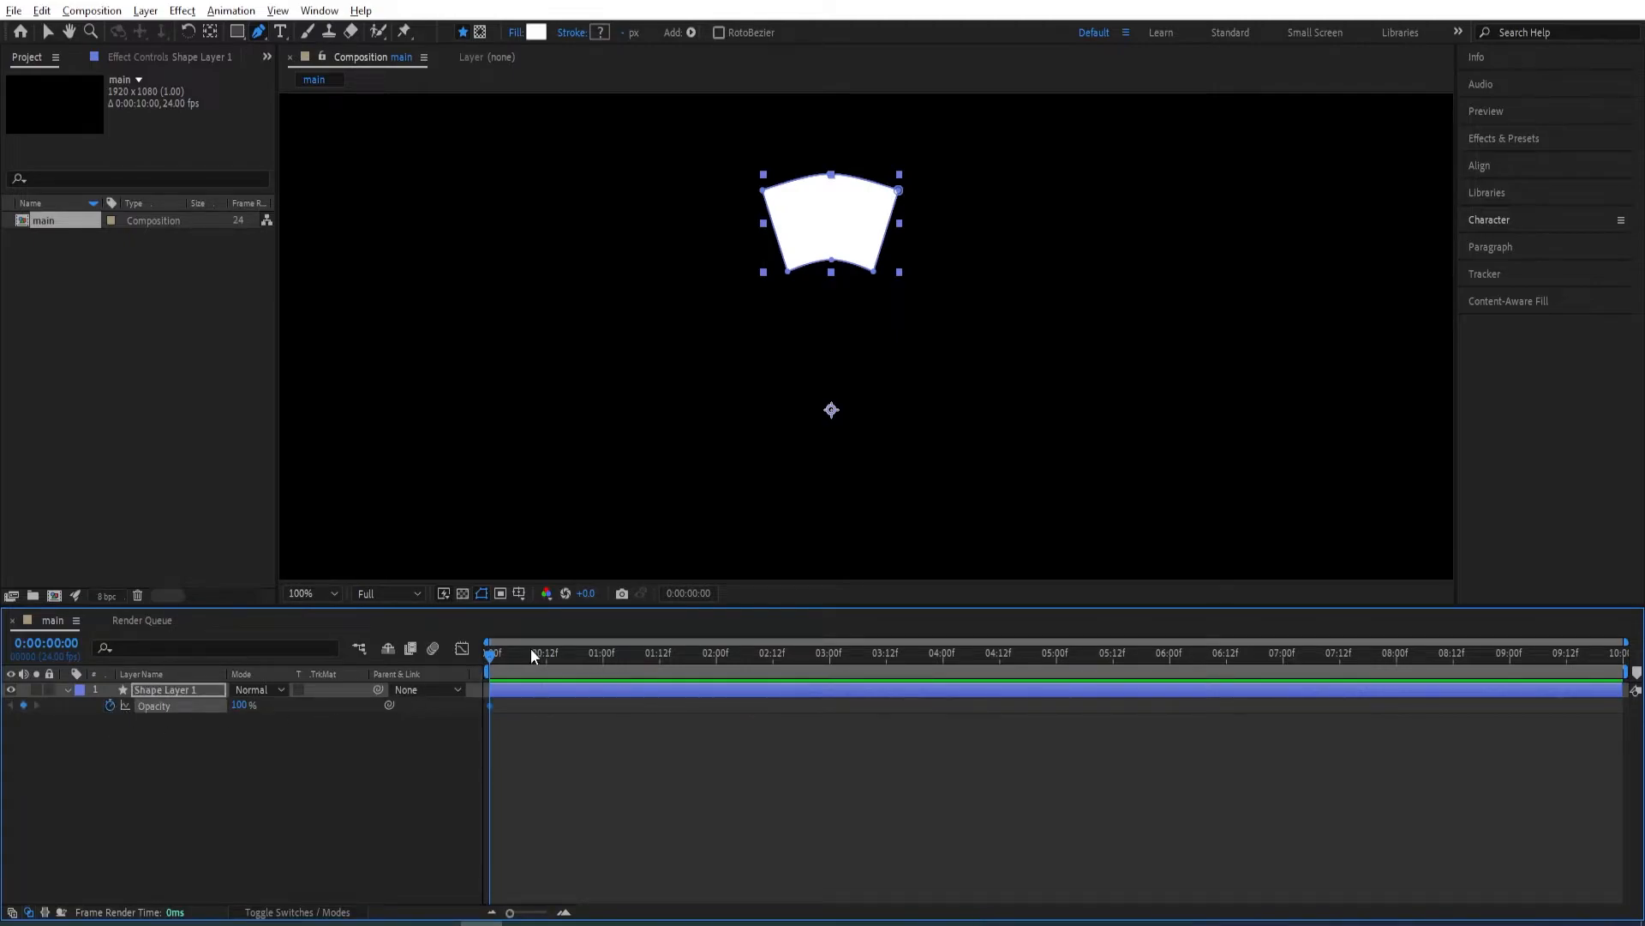
left_click_drag(489, 655, 601, 656)
left_click(240, 705)
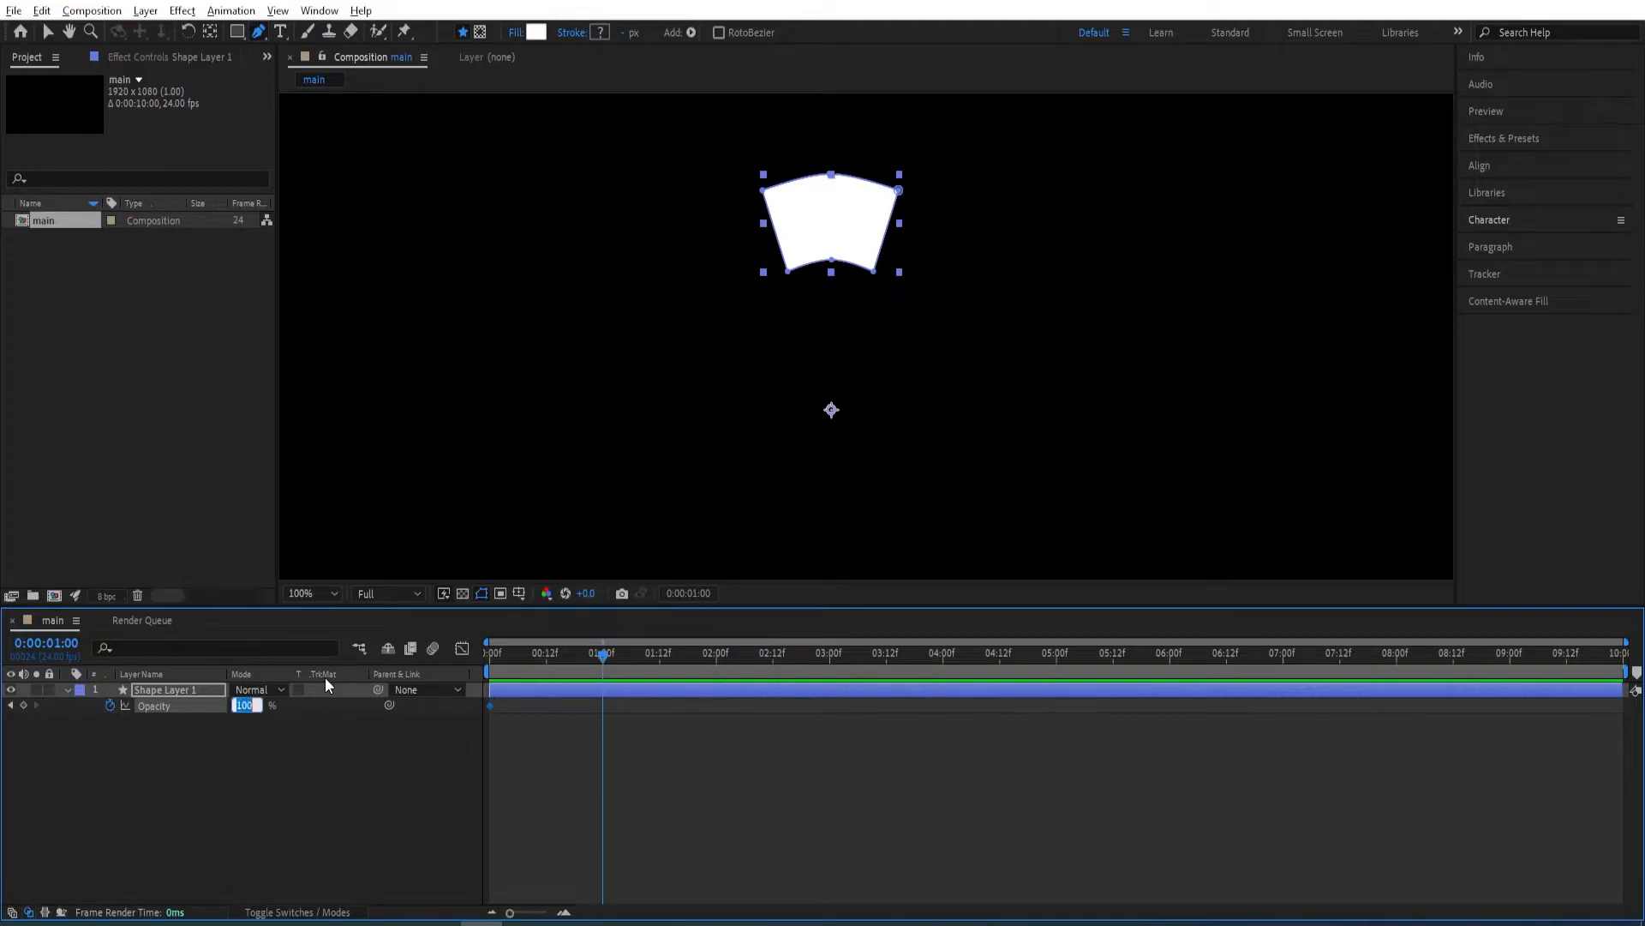
type("0")
key("Return")
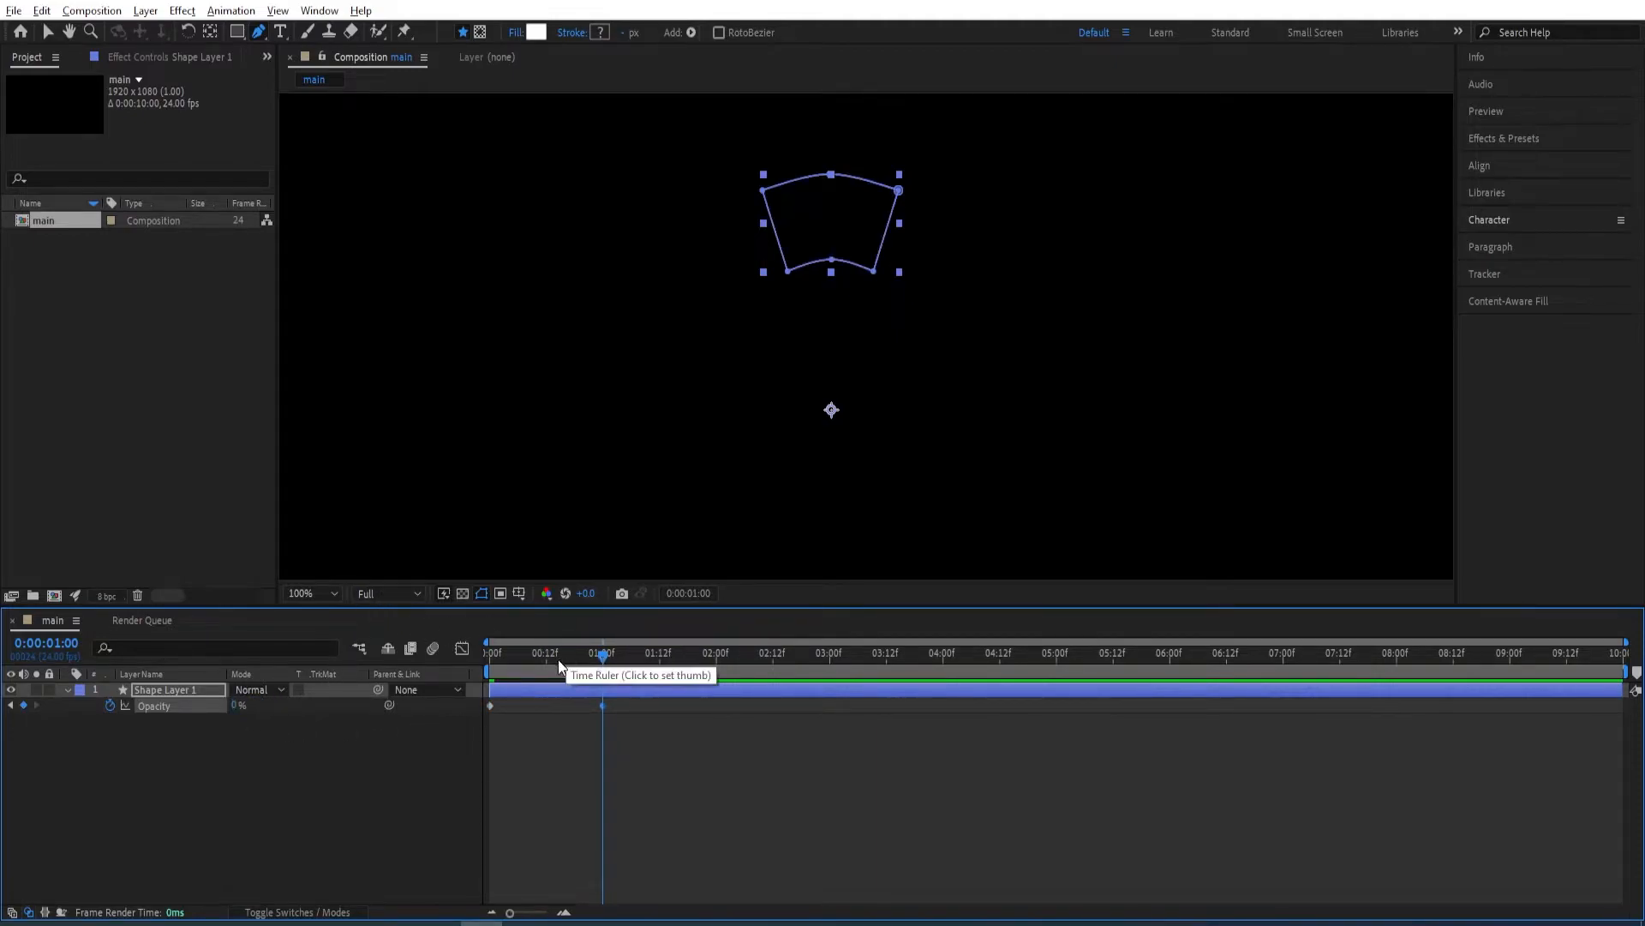
Add the expression loopOut("cycle") to Shape Layer 1's opacity.
left_click(111, 708, "alt")
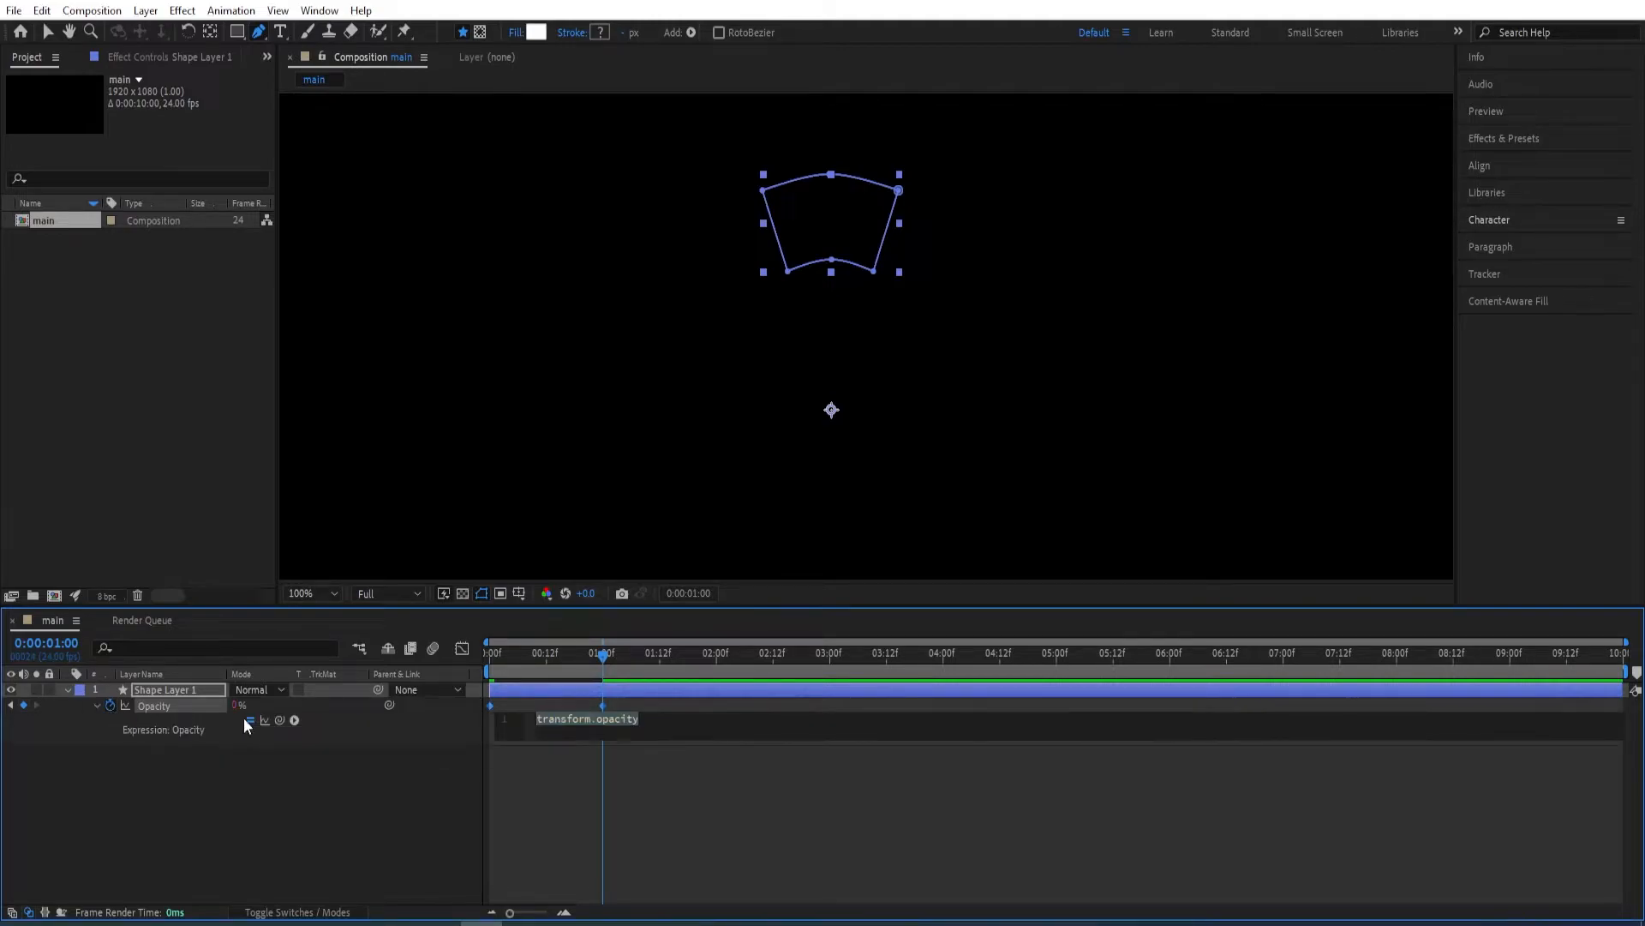
type("loop")
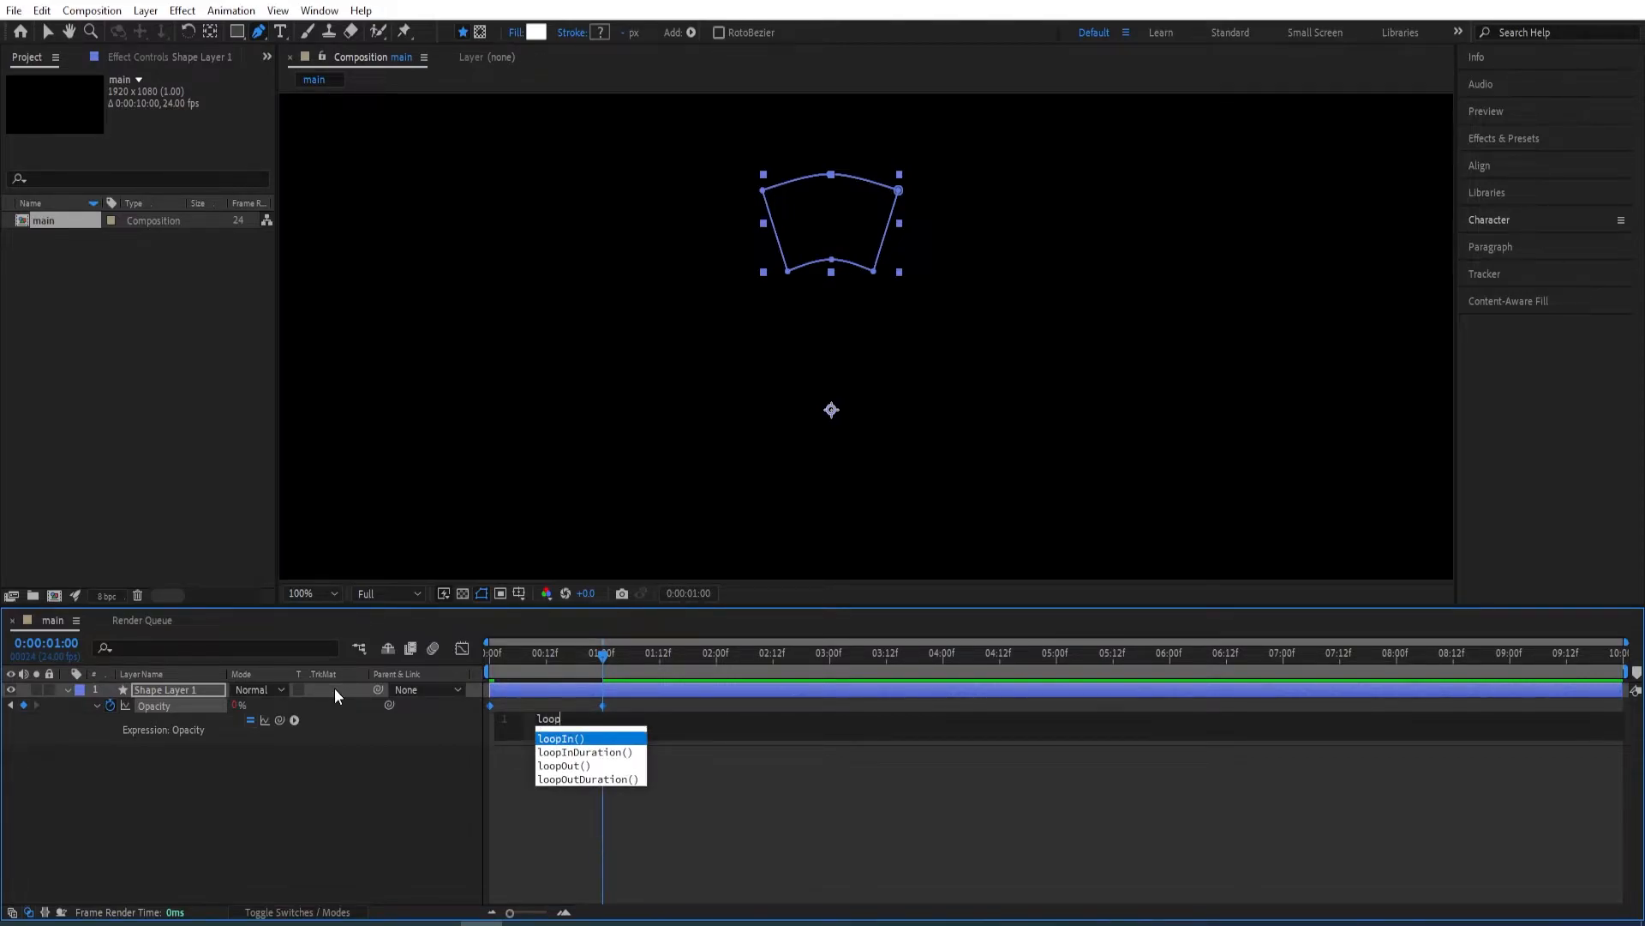
type("O")
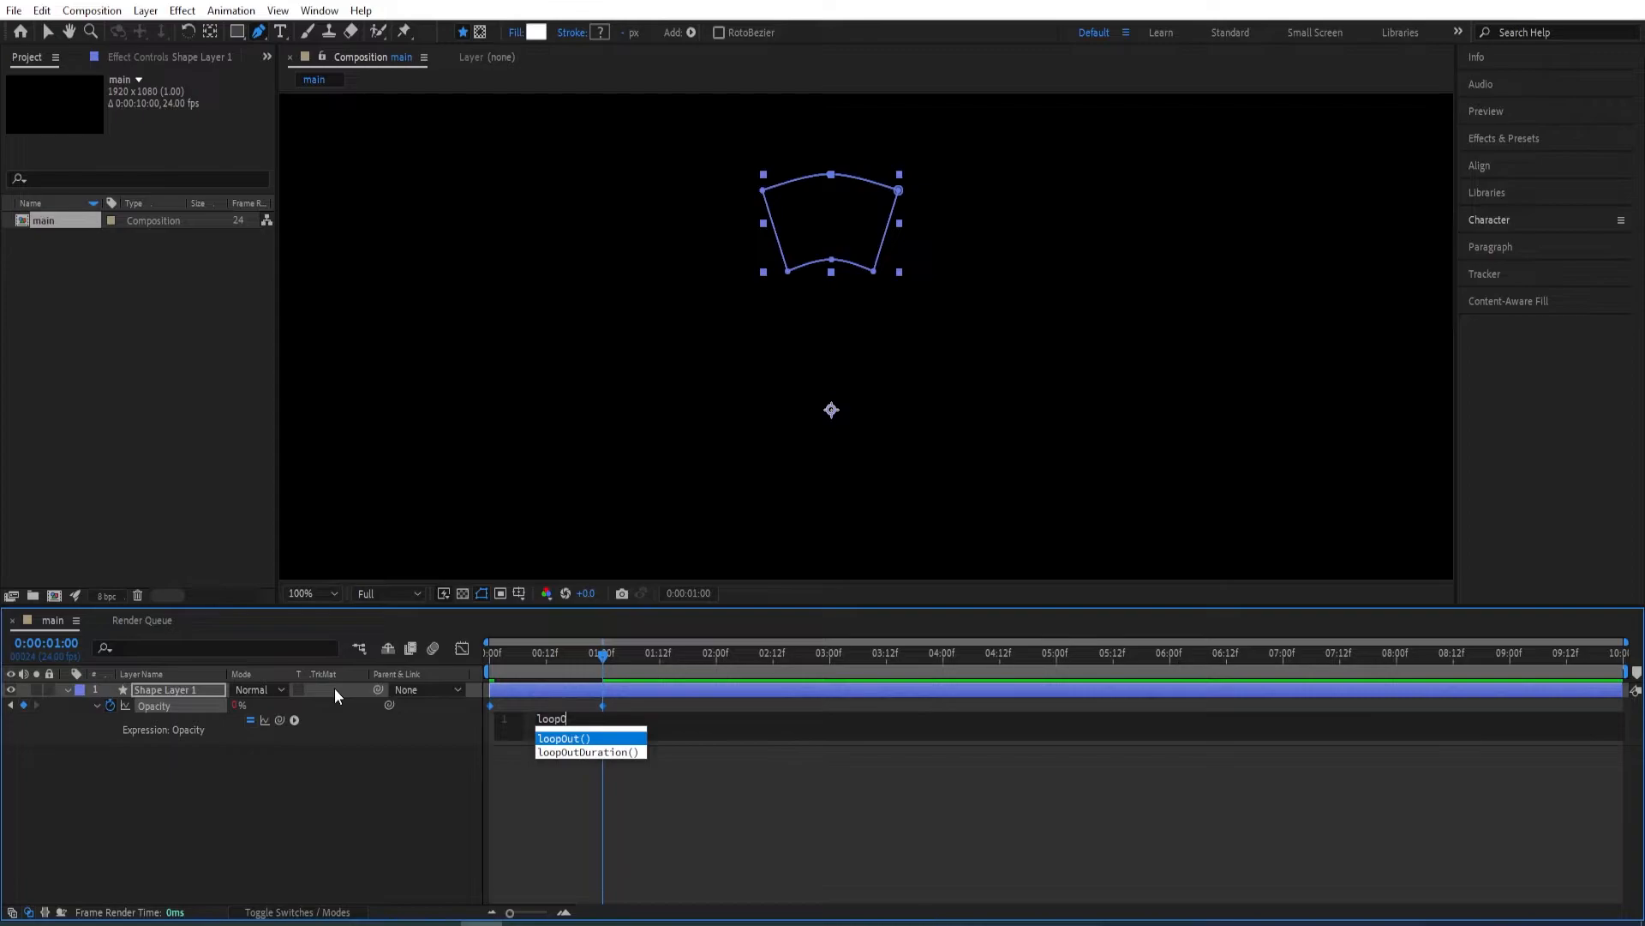
type("ut(")
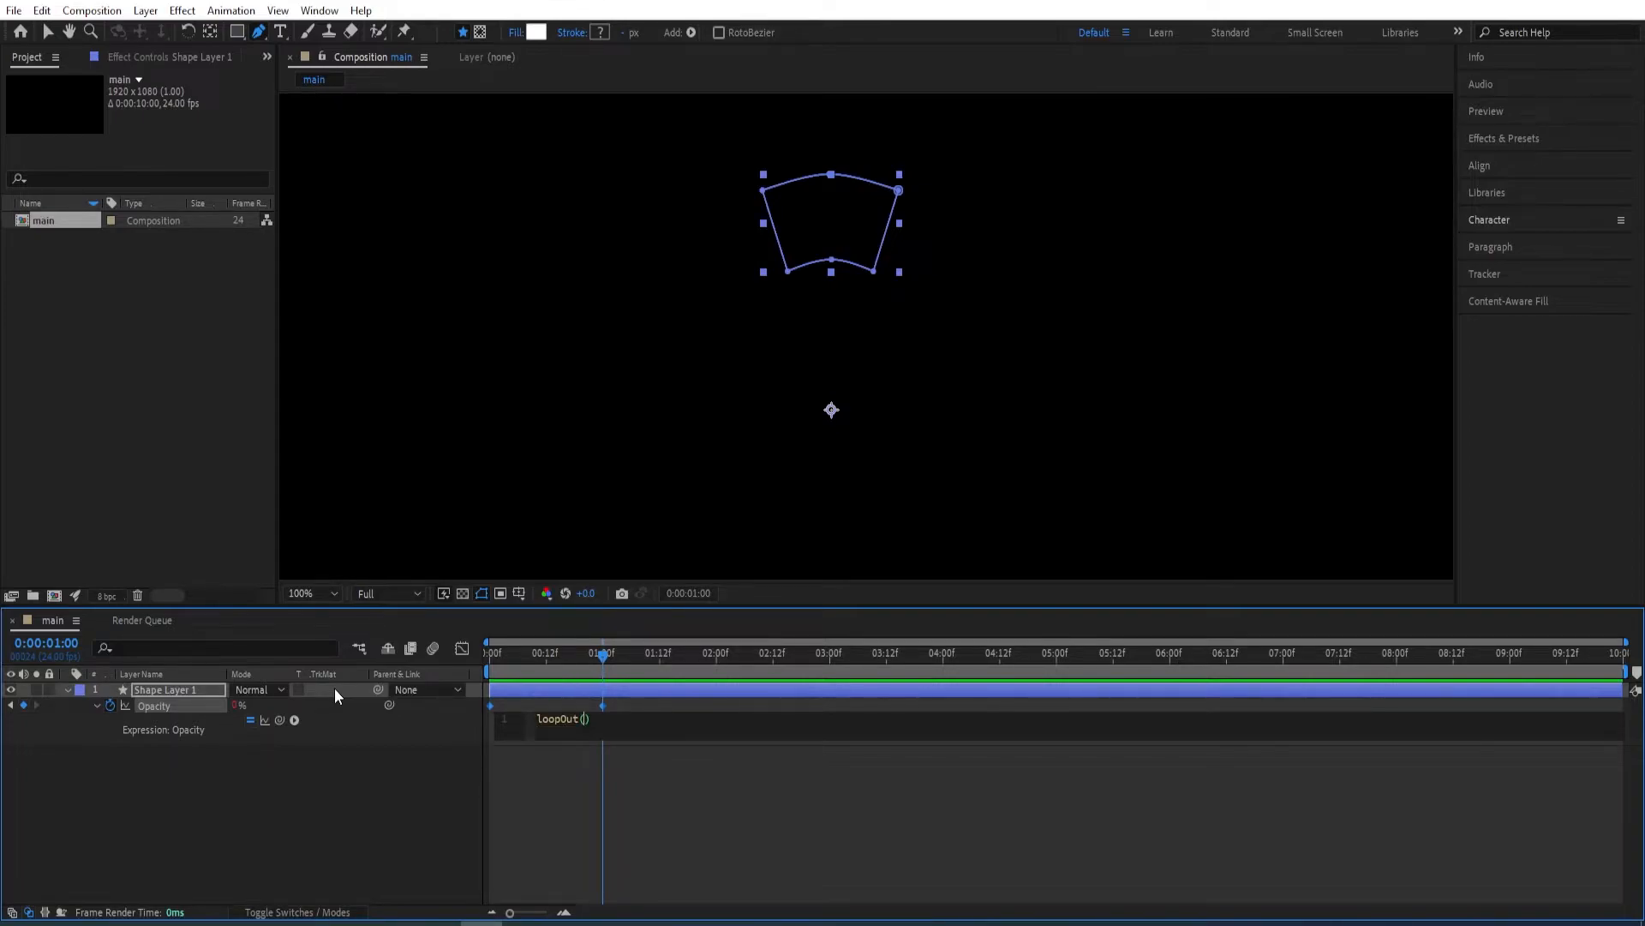
type("\"cycle")
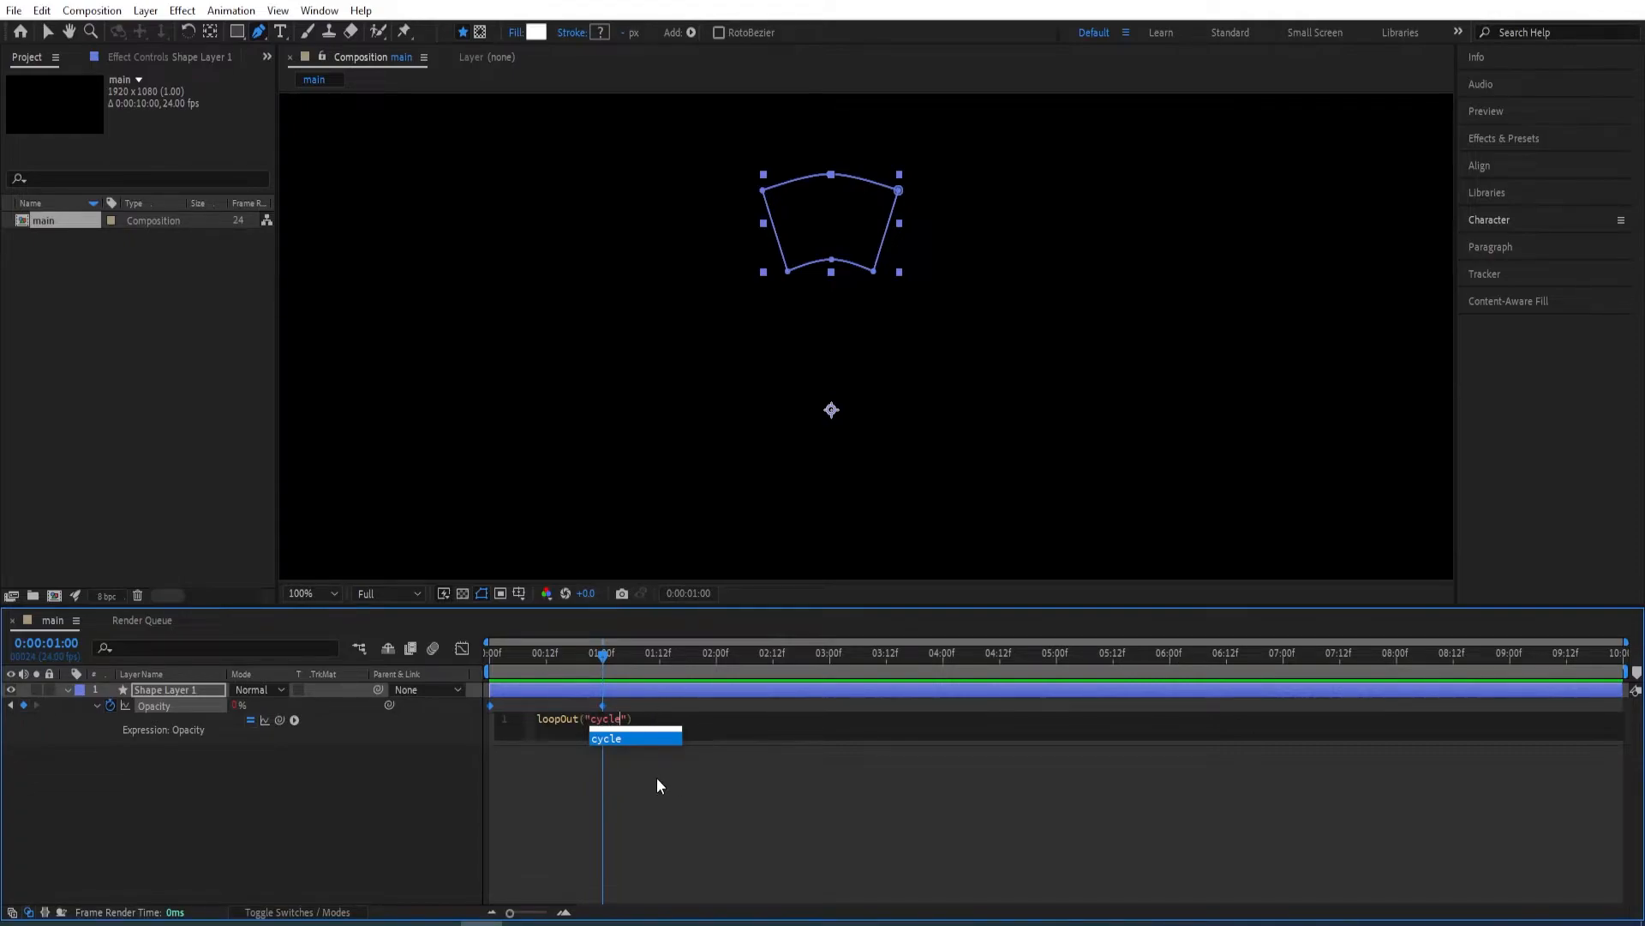
left_click(597, 789)
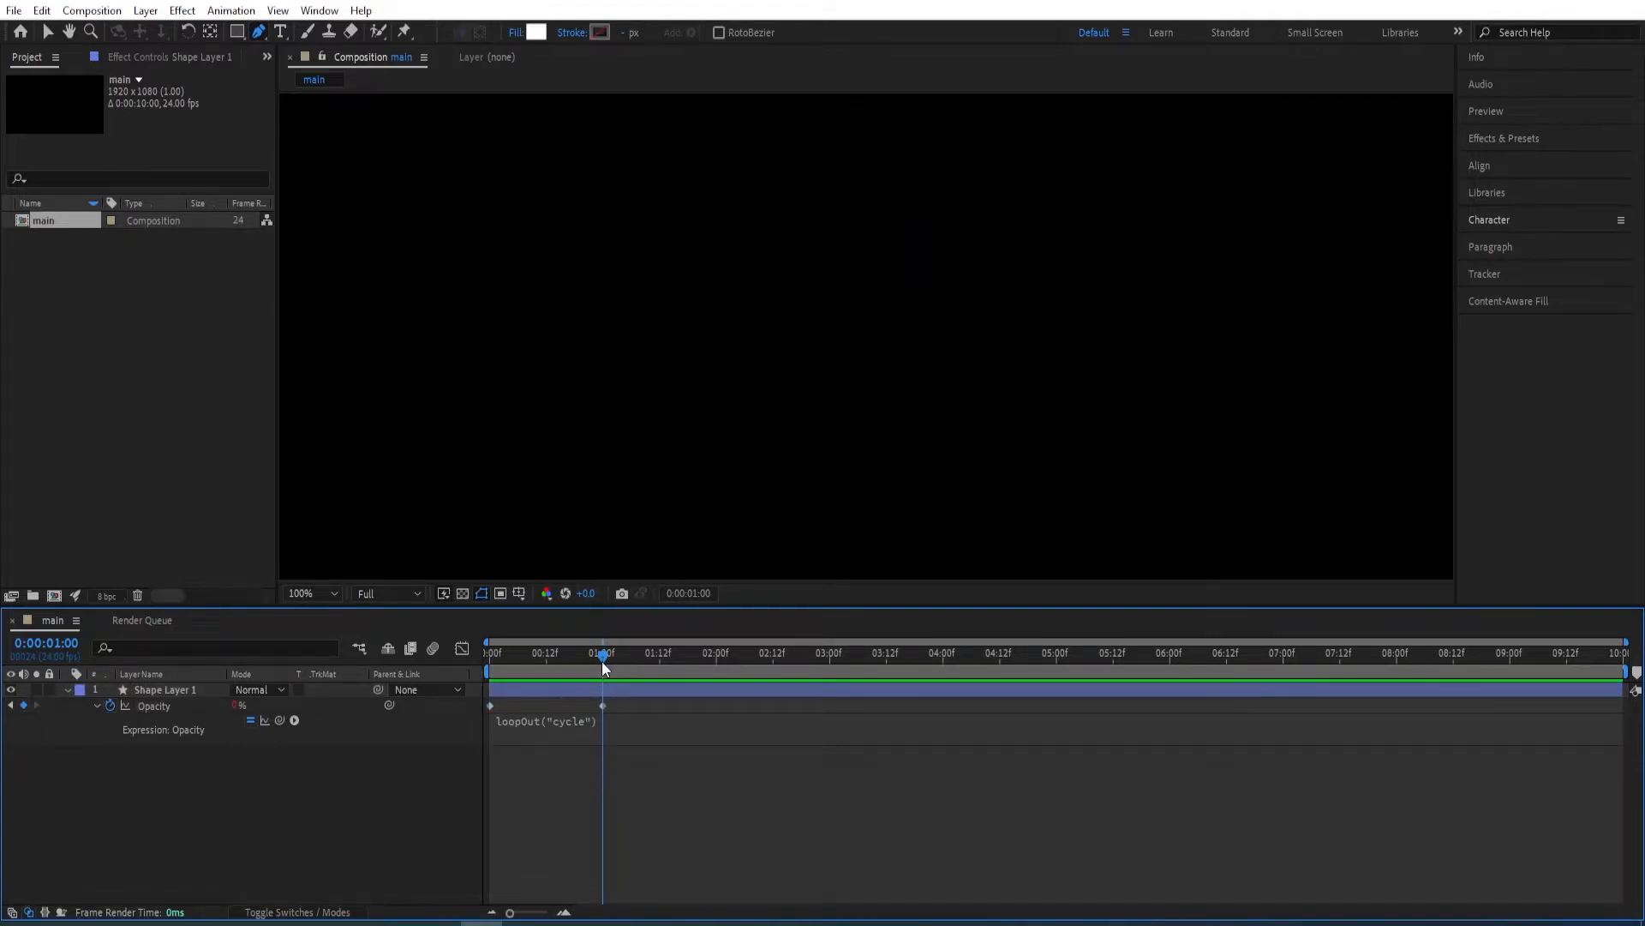
Preview the looping opacity fade from the start of the composition, and return the playhead to 0:00:00:00.
left_click_drag(604, 668, 436, 677)
key("space")
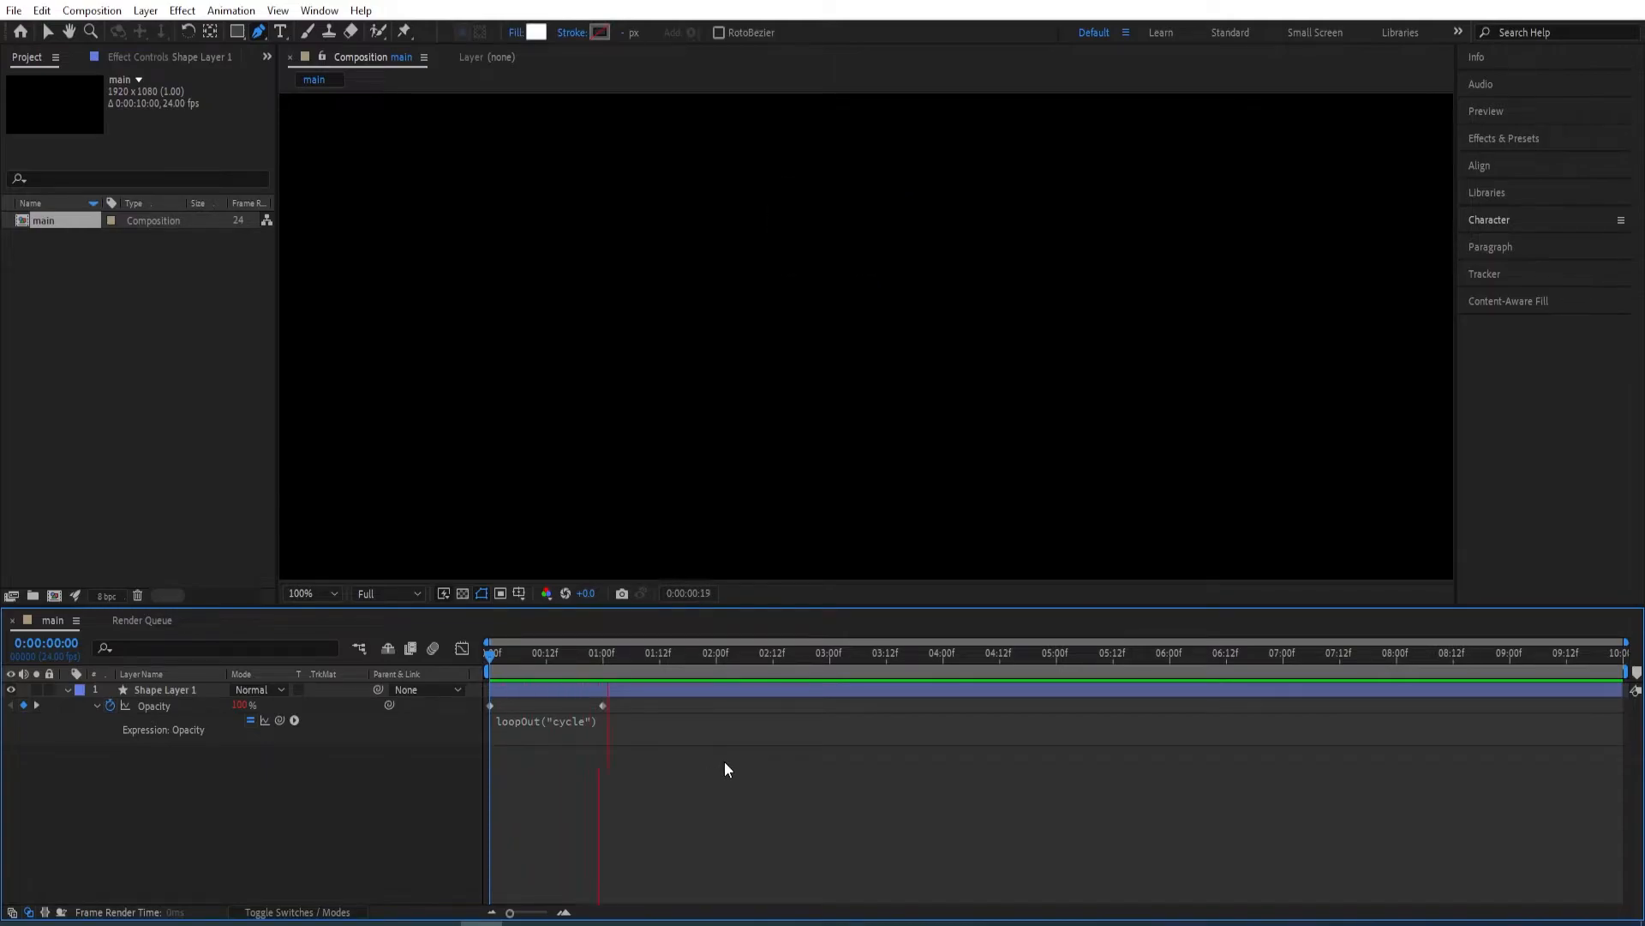
key("space")
key("space")
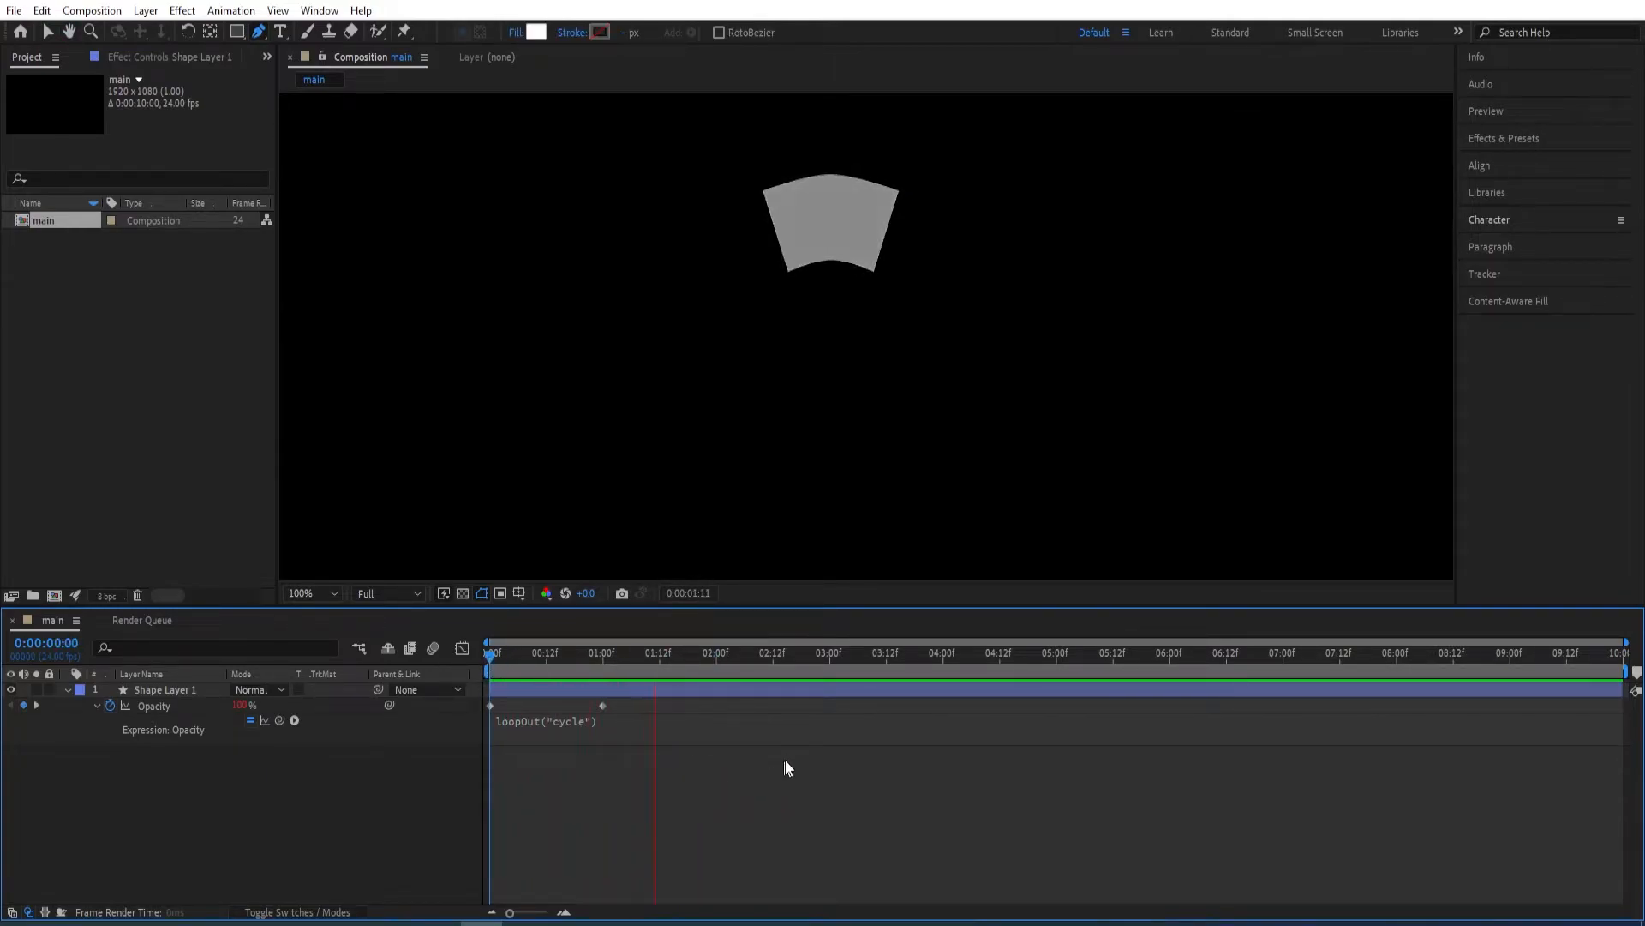
left_click(837, 662)
left_click_drag(837, 664, 488, 748)
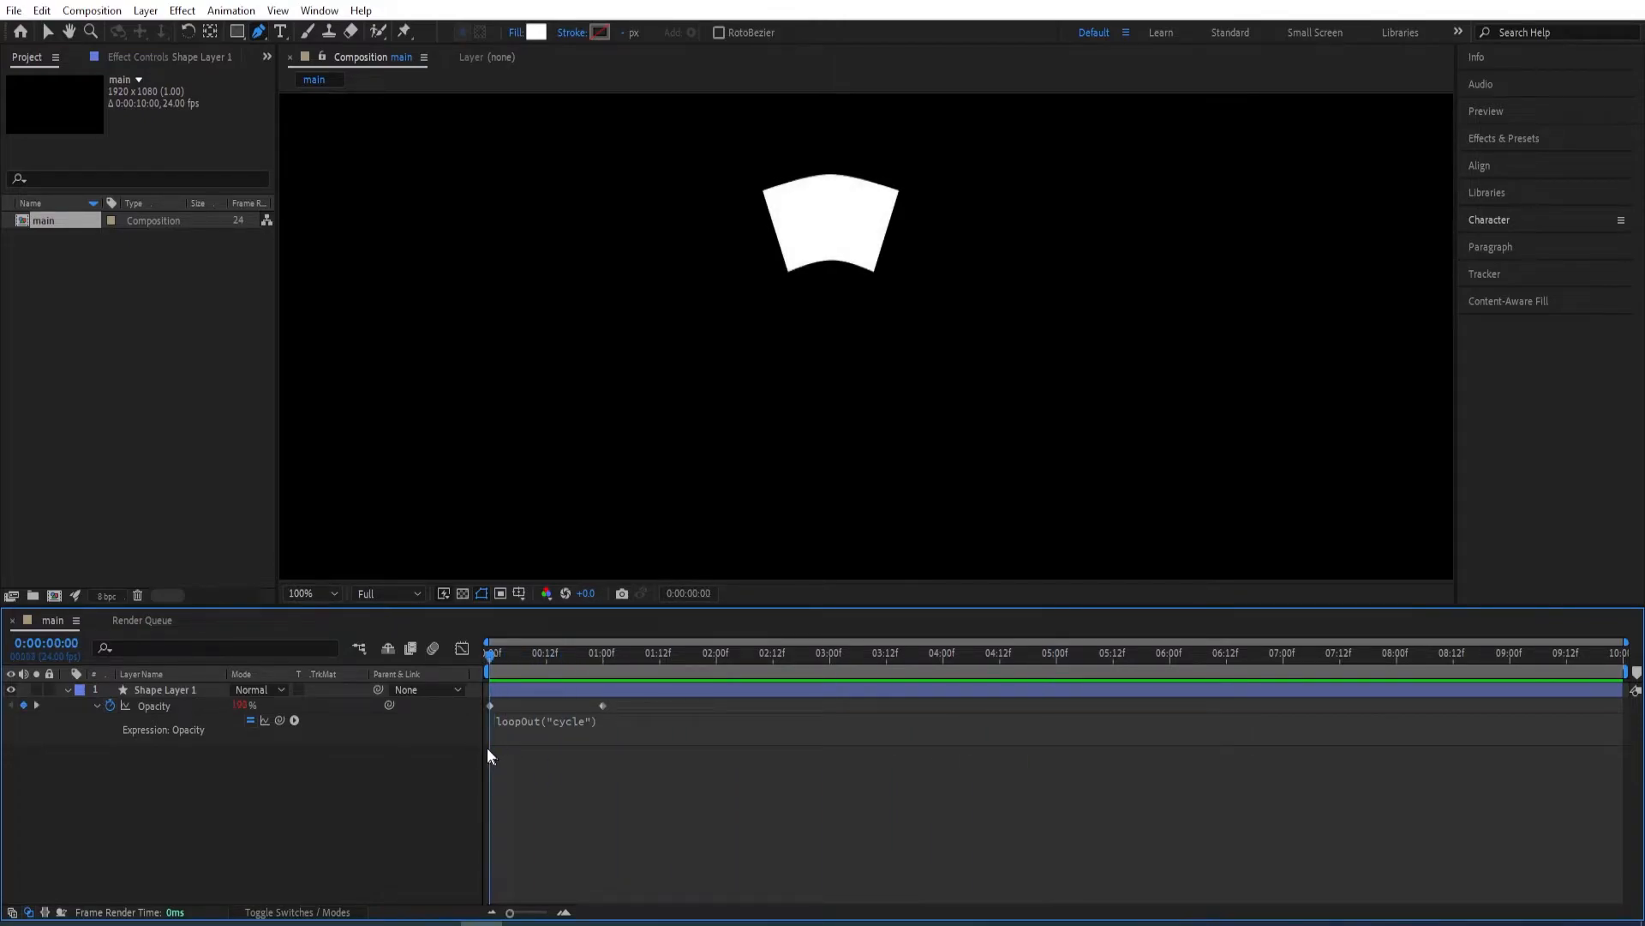
Collapse Shape Layer 1's properties in the timeline and select the layer.
left_click(68, 688)
left_click(67, 690)
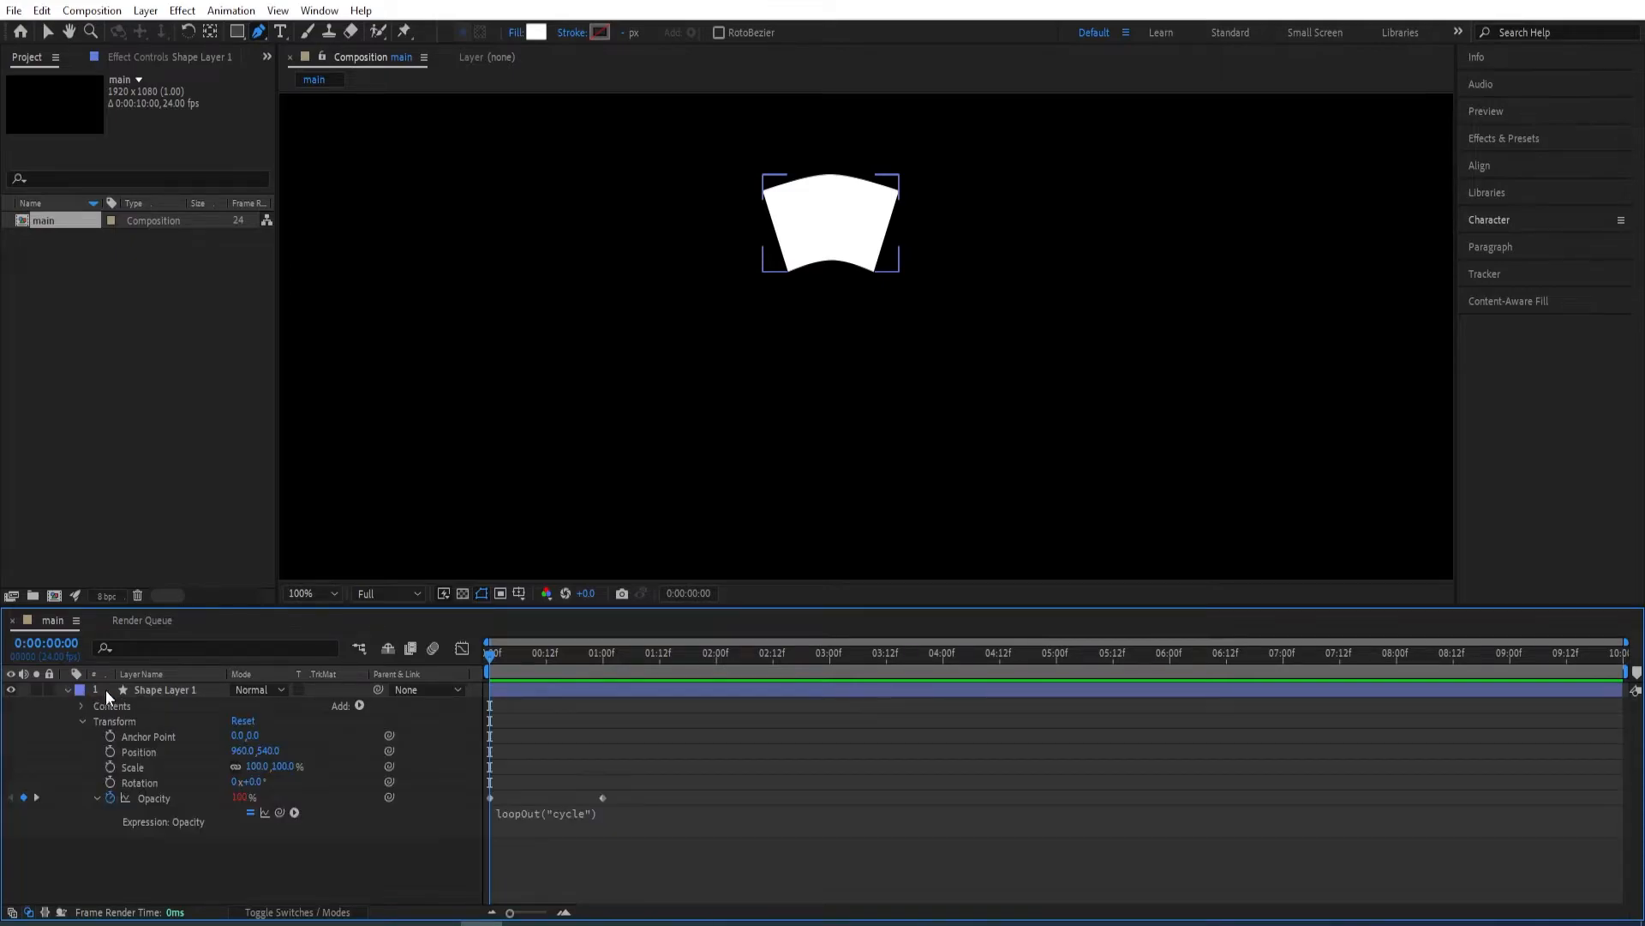
left_click(66, 689)
left_click(216, 690)
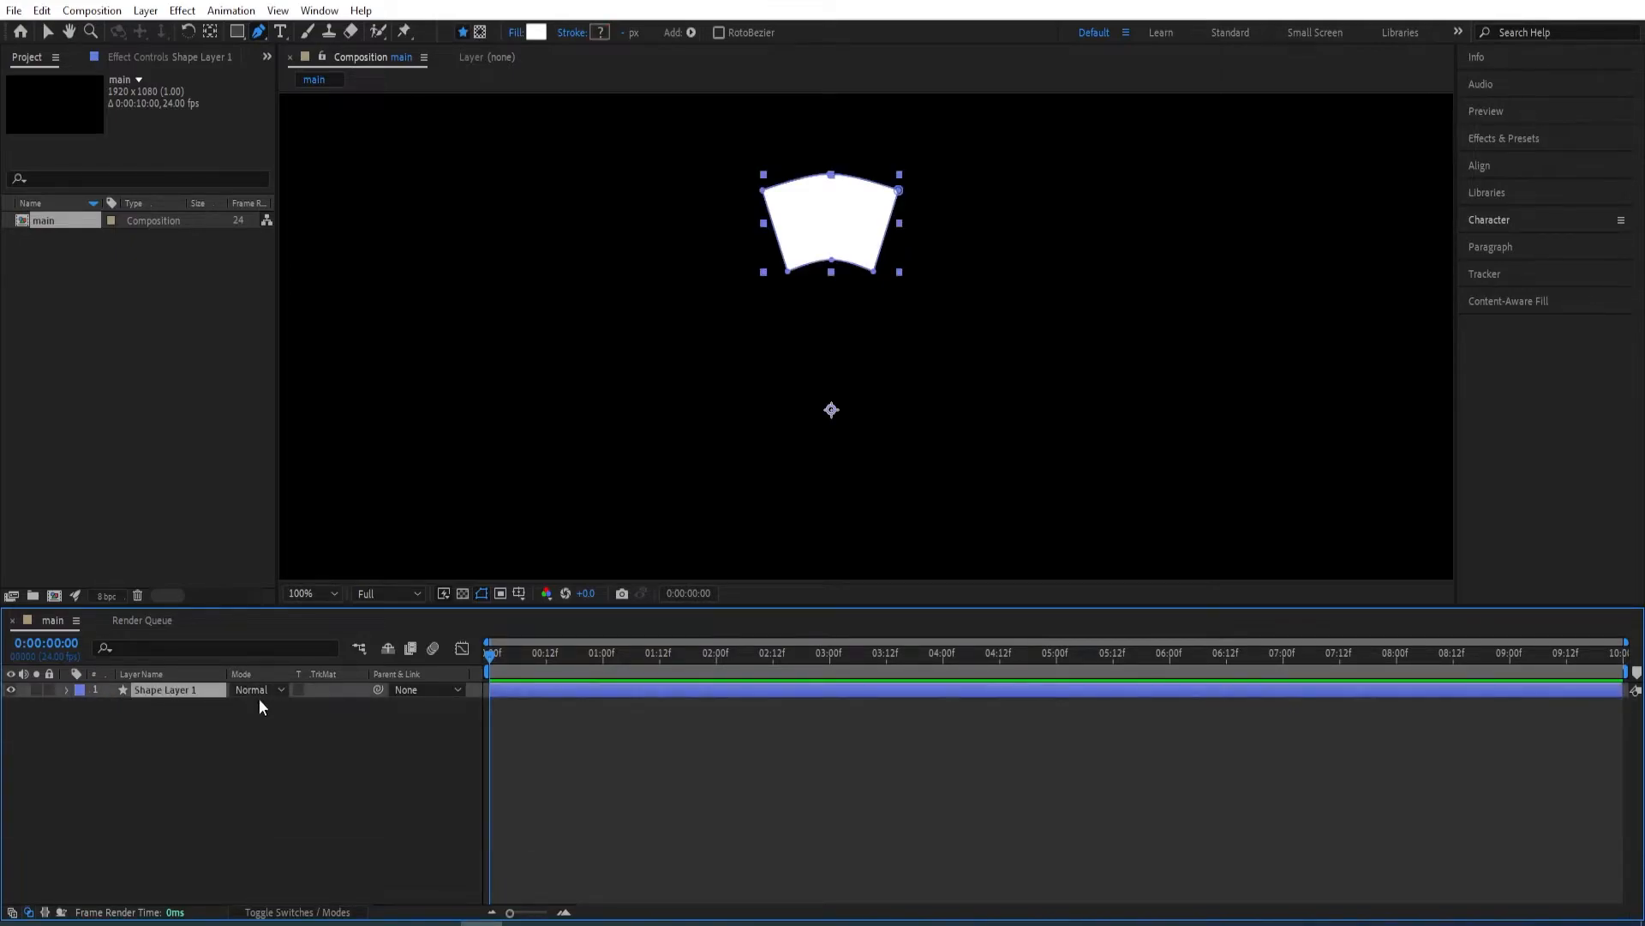
Duplicate Shape Layer 1, set the copy's rotation to 45°, and shift the copy to start at 0:00:00:03.
key("ctrl+d")
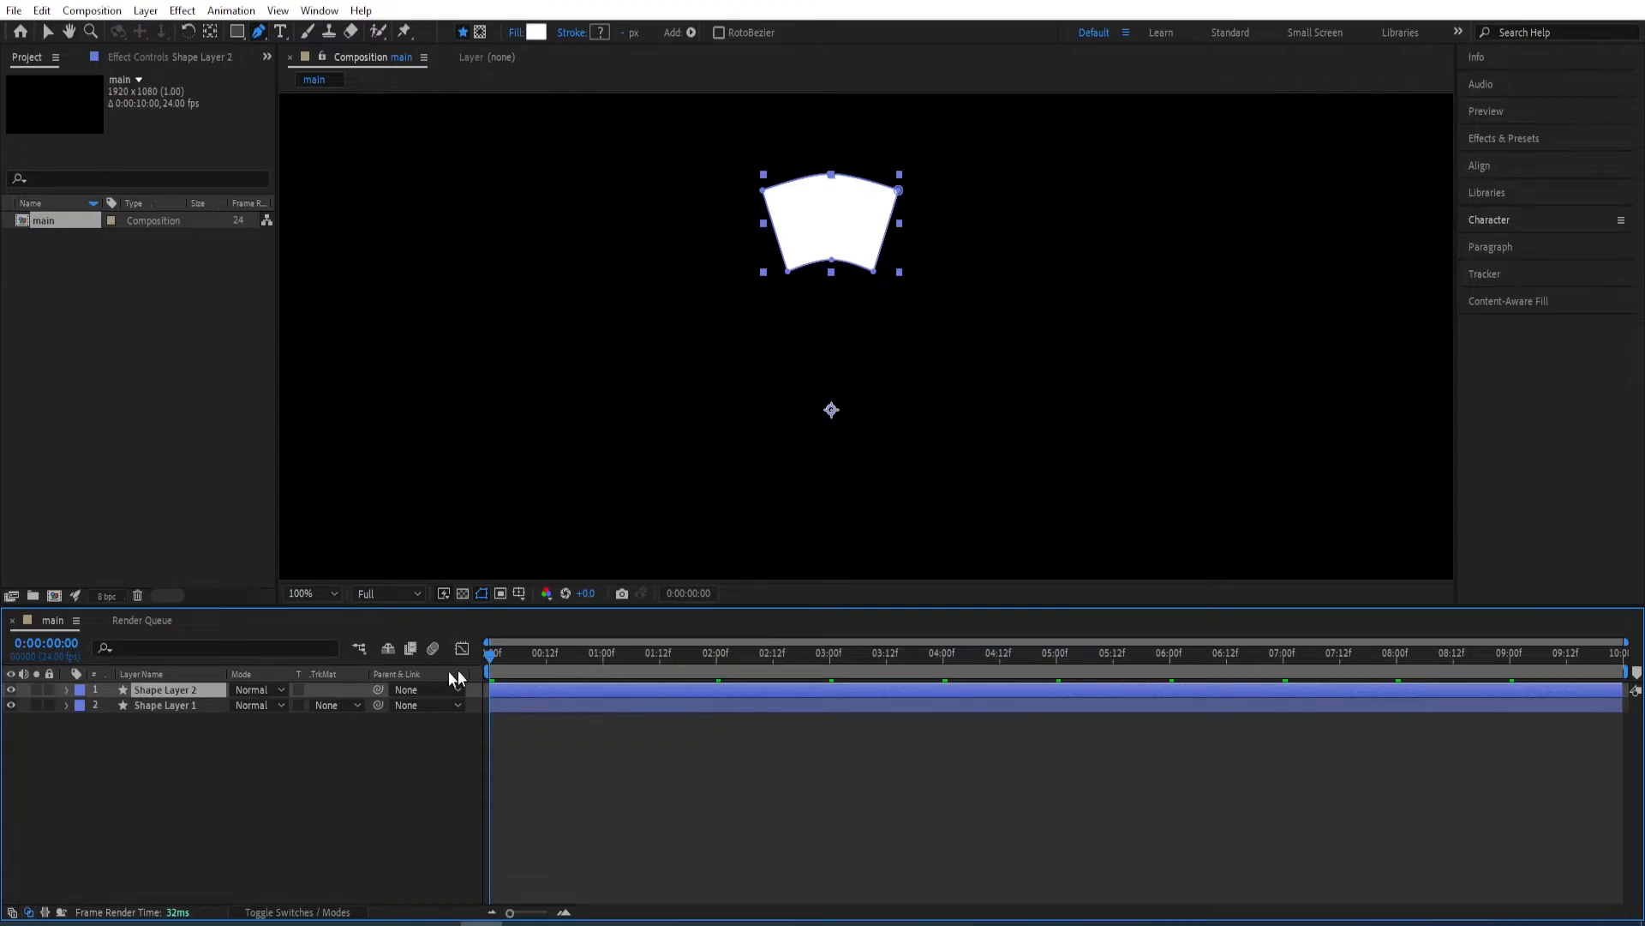
key("r")
left_click(255, 704)
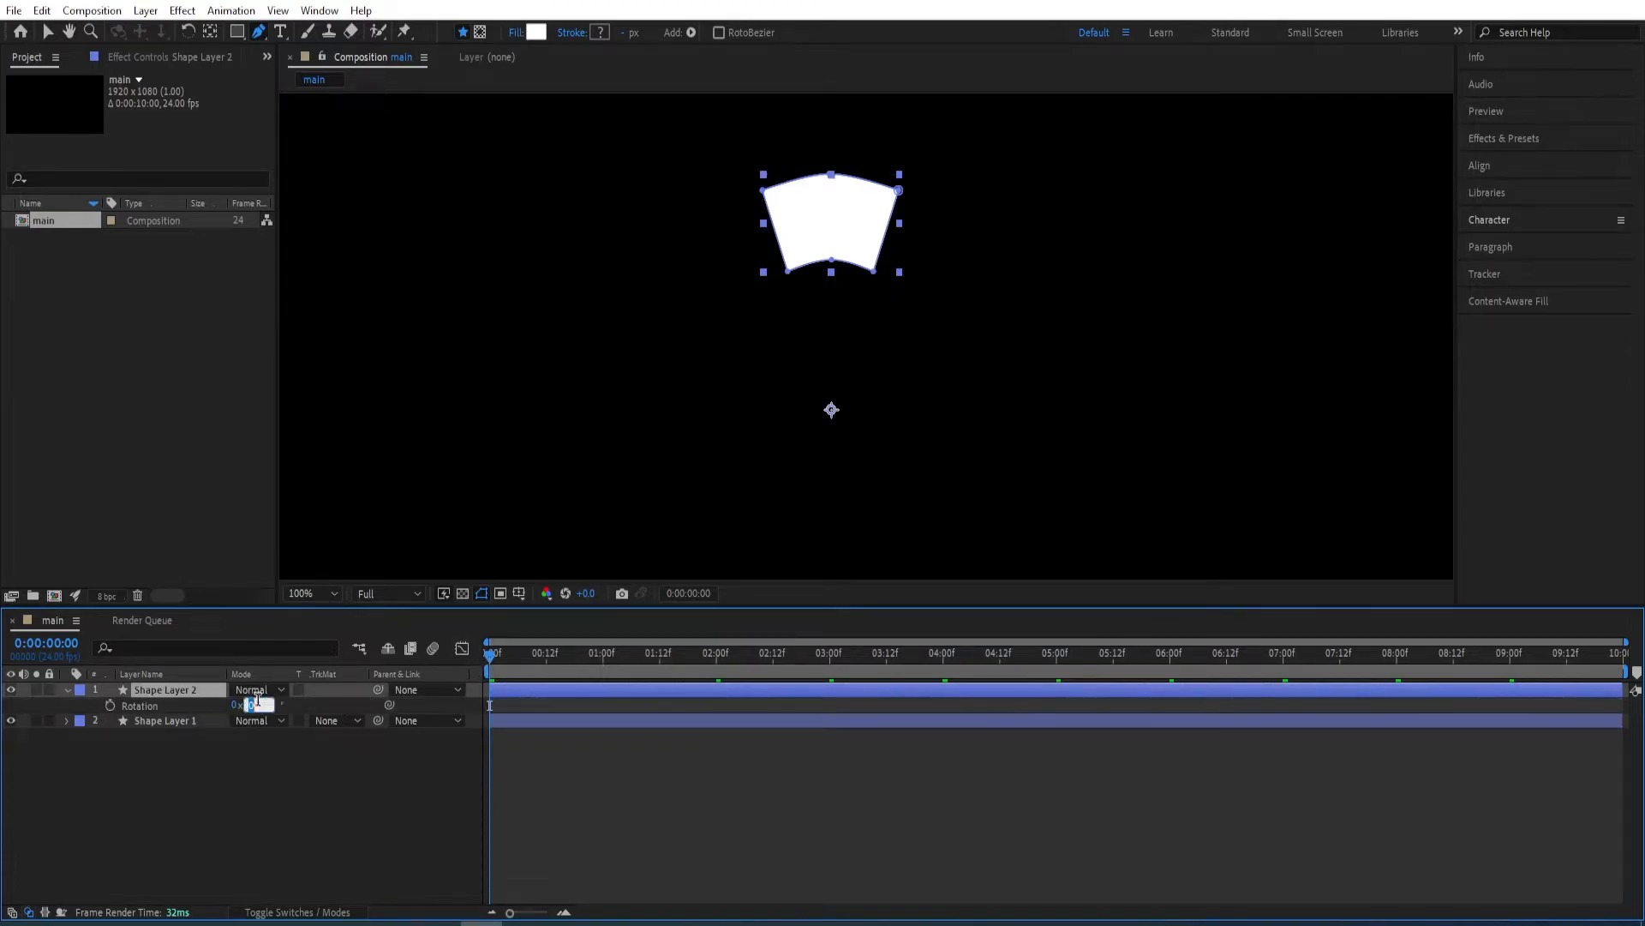
type("45")
key("Return")
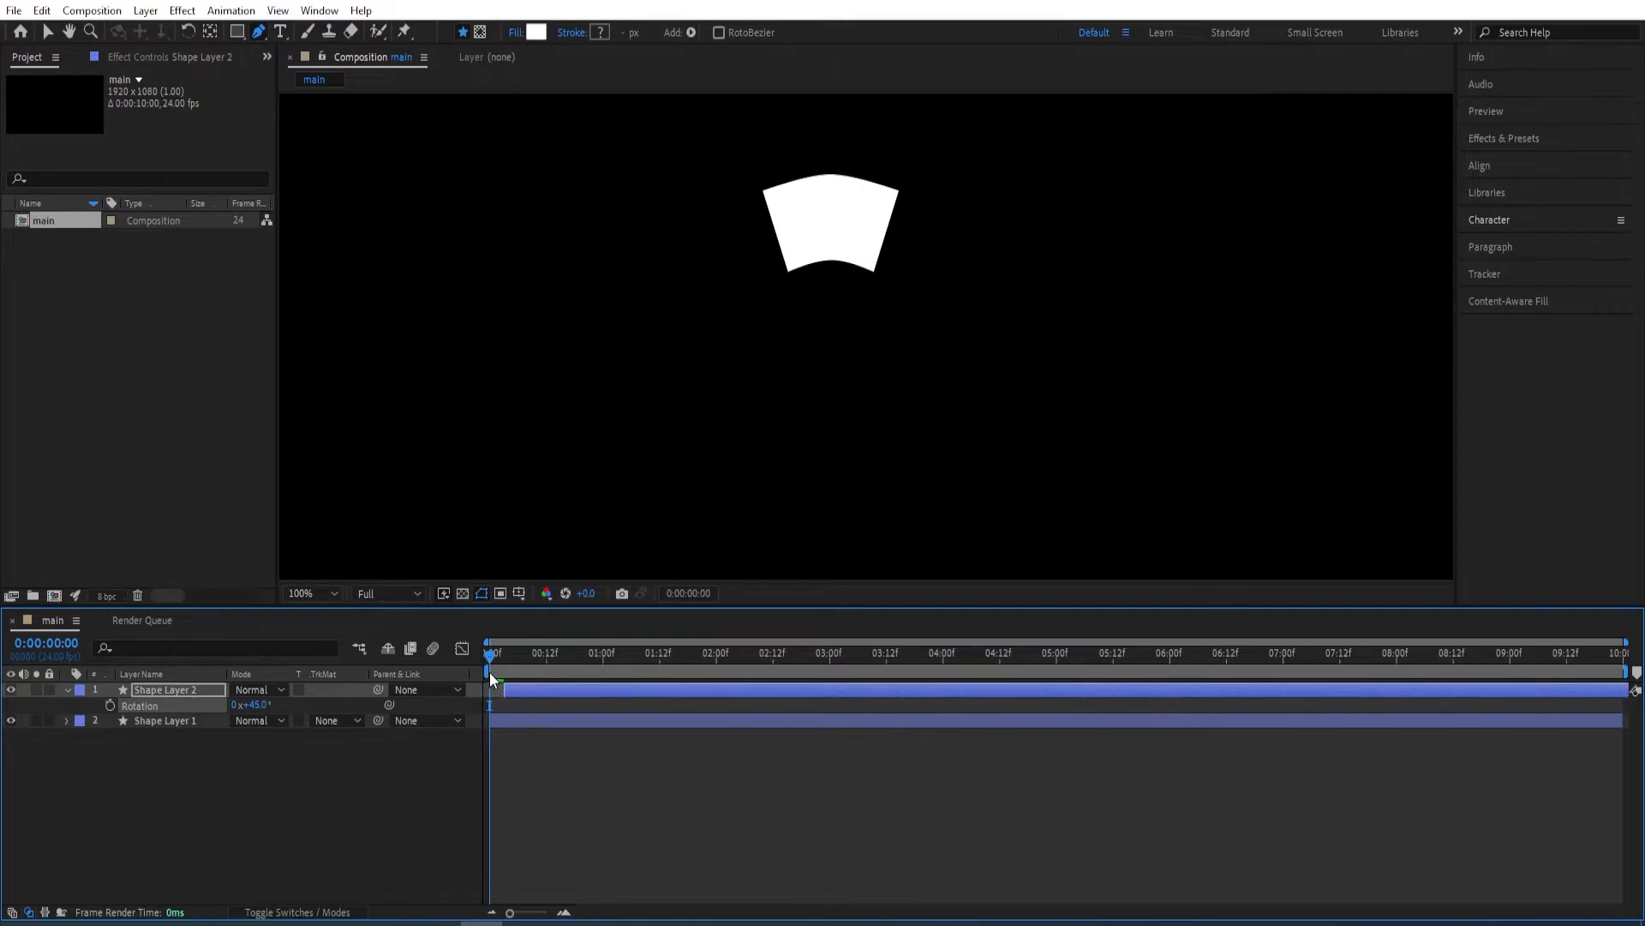
left_click_drag(490, 659, 505, 671)
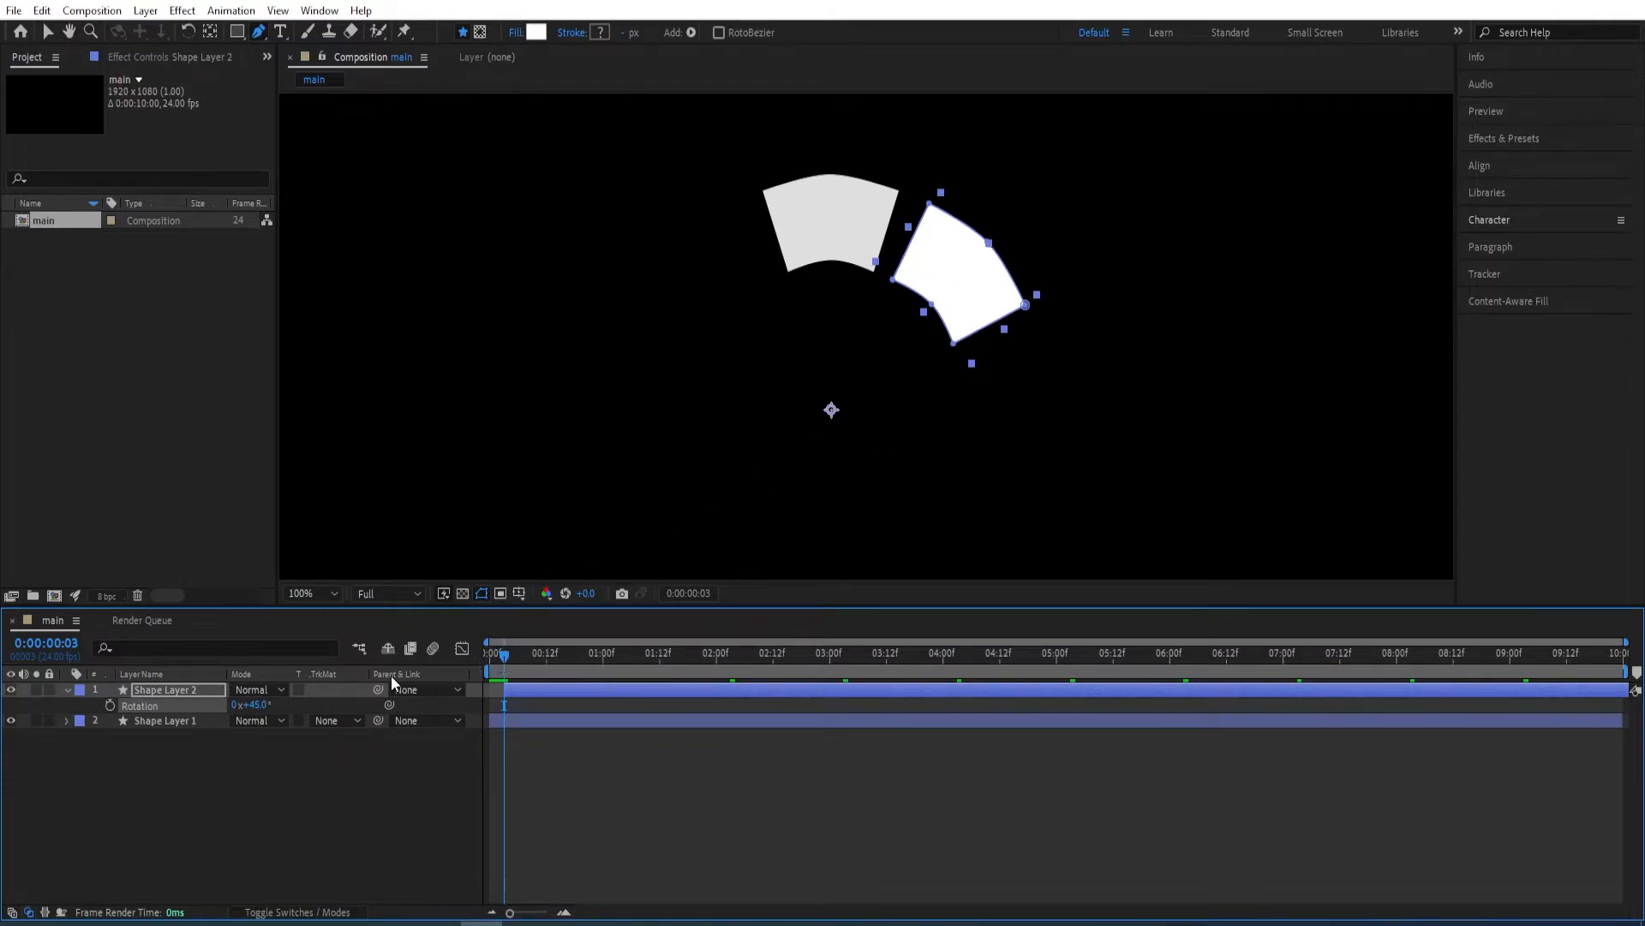
Duplicate Shape Layer 2, set the new copy's rotation to 90°, and delay its start by another three frames.
key("ctrl+d")
key("r")
left_click(255, 705)
type("90")
key("Return")
left_click(185, 690)
key("alt+Page_Down")
key("alt+Page_Down")
key("alt+Page_Down")
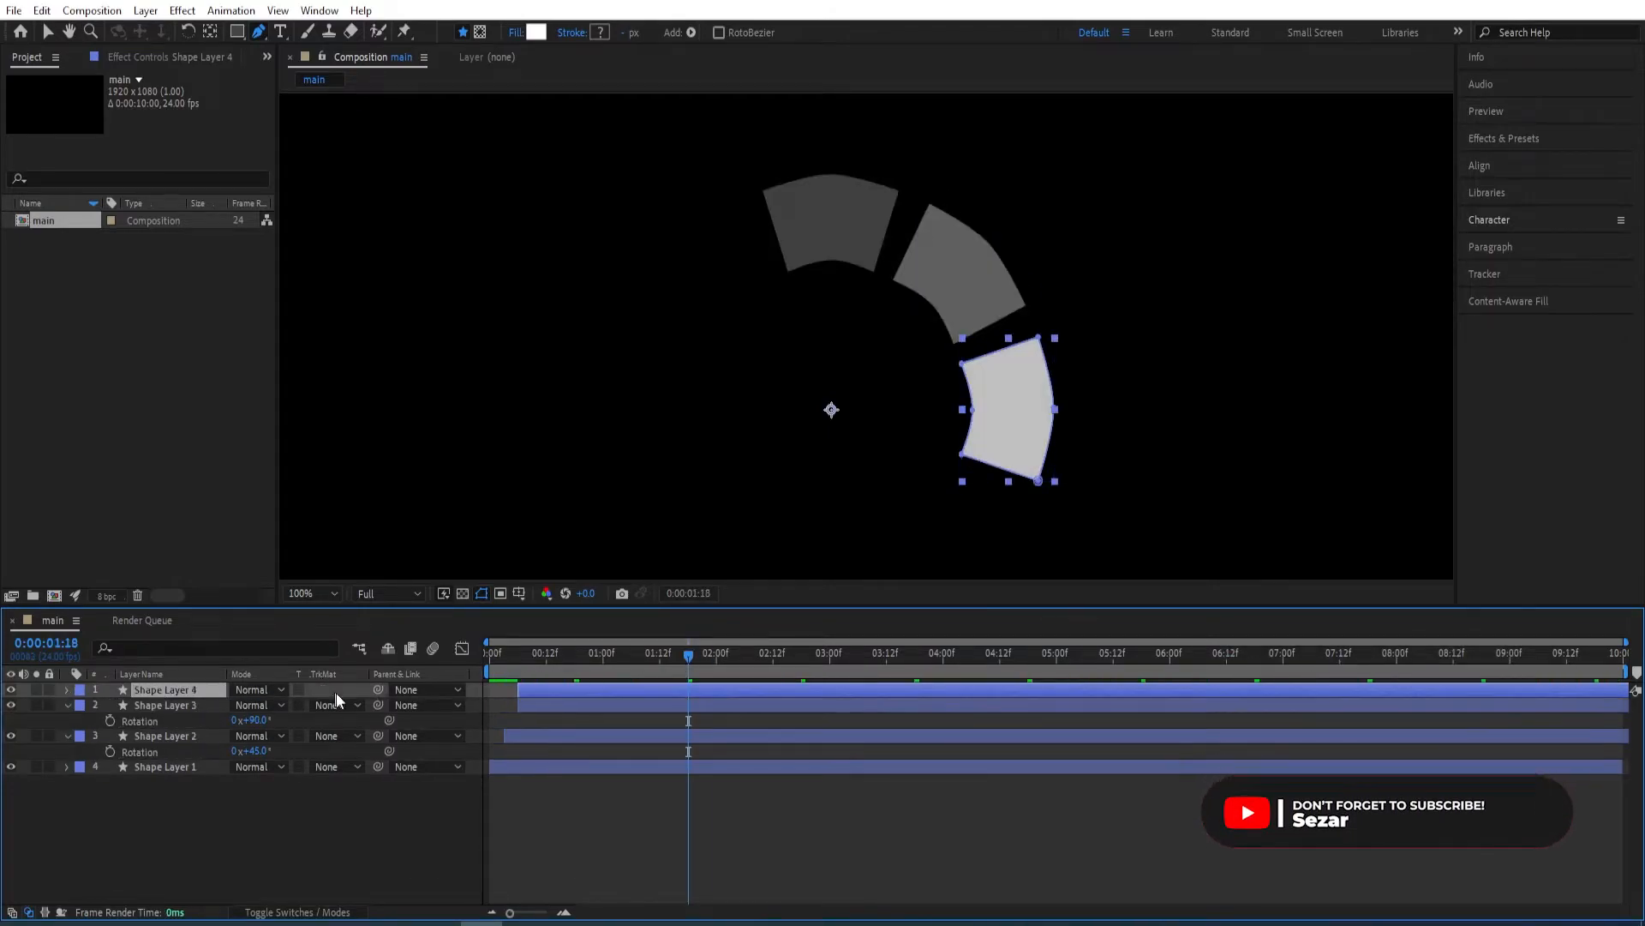
Add two more successive segment copies rotated to 135° and 180°, each starting three frames after the previous one.
key("ctrl+d")
left_click_drag(272, 704, 507, 689)
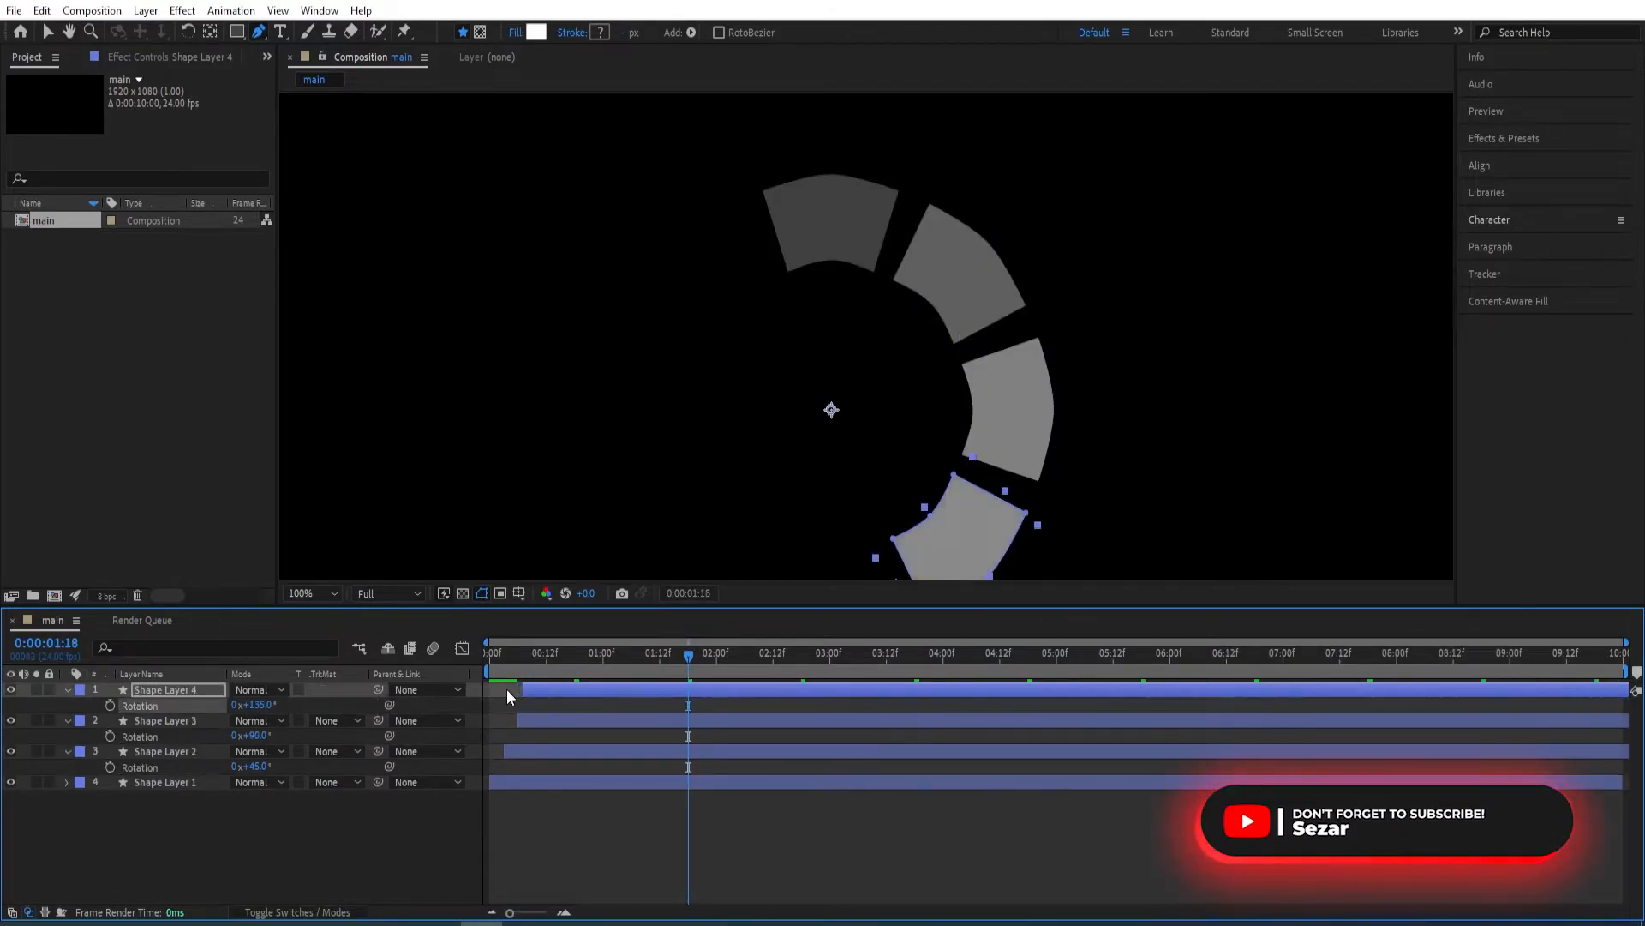
left_click(258, 705)
type("180")
key("Return")
left_click(192, 691)
key("alt+Page_Down")
key("alt+Page_Down")
key("alt+Page_Down")
Continue the ring with segment copies rotated to 225° and 270°, each delayed three frames from the previous one.
key("ctrl+d")
key("r")
left_click(256, 705)
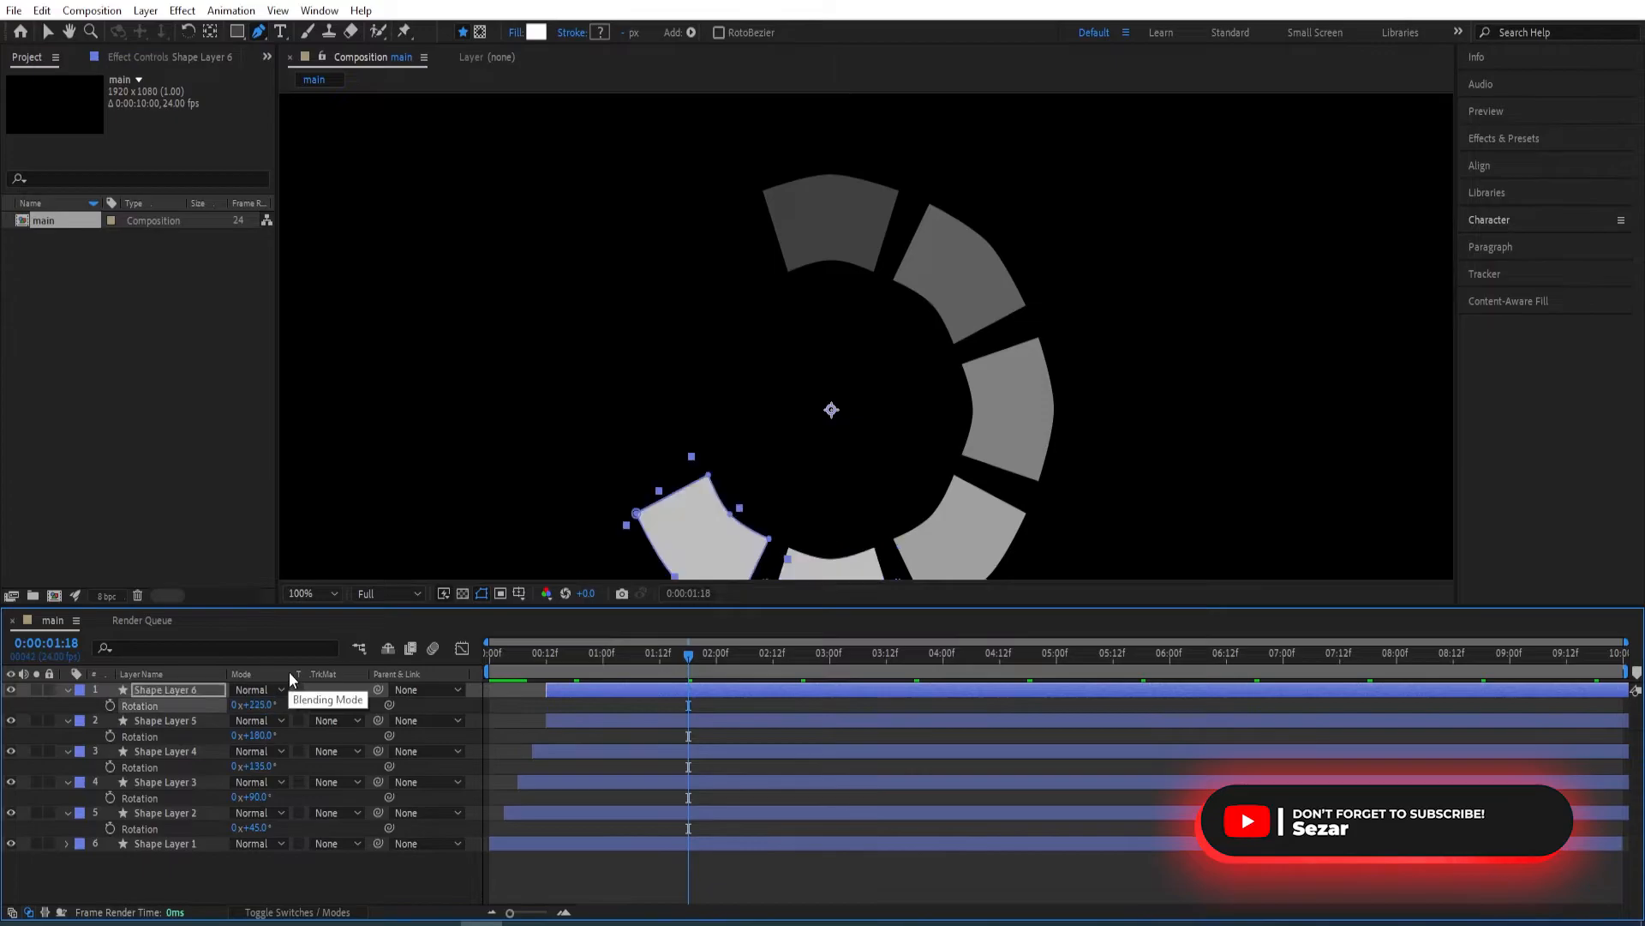
key("r")
left_click(257, 704)
type("270")
key("Return")
left_click(173, 690)
key("alt+Page_Down")
key("alt+Page_Down")
key("alt+Page_Down")
Complete the ring with a last copy rotated another 45° and delayed three frames, and collapse all layers' rotation properties.
key("ctrl+d")
key("r")
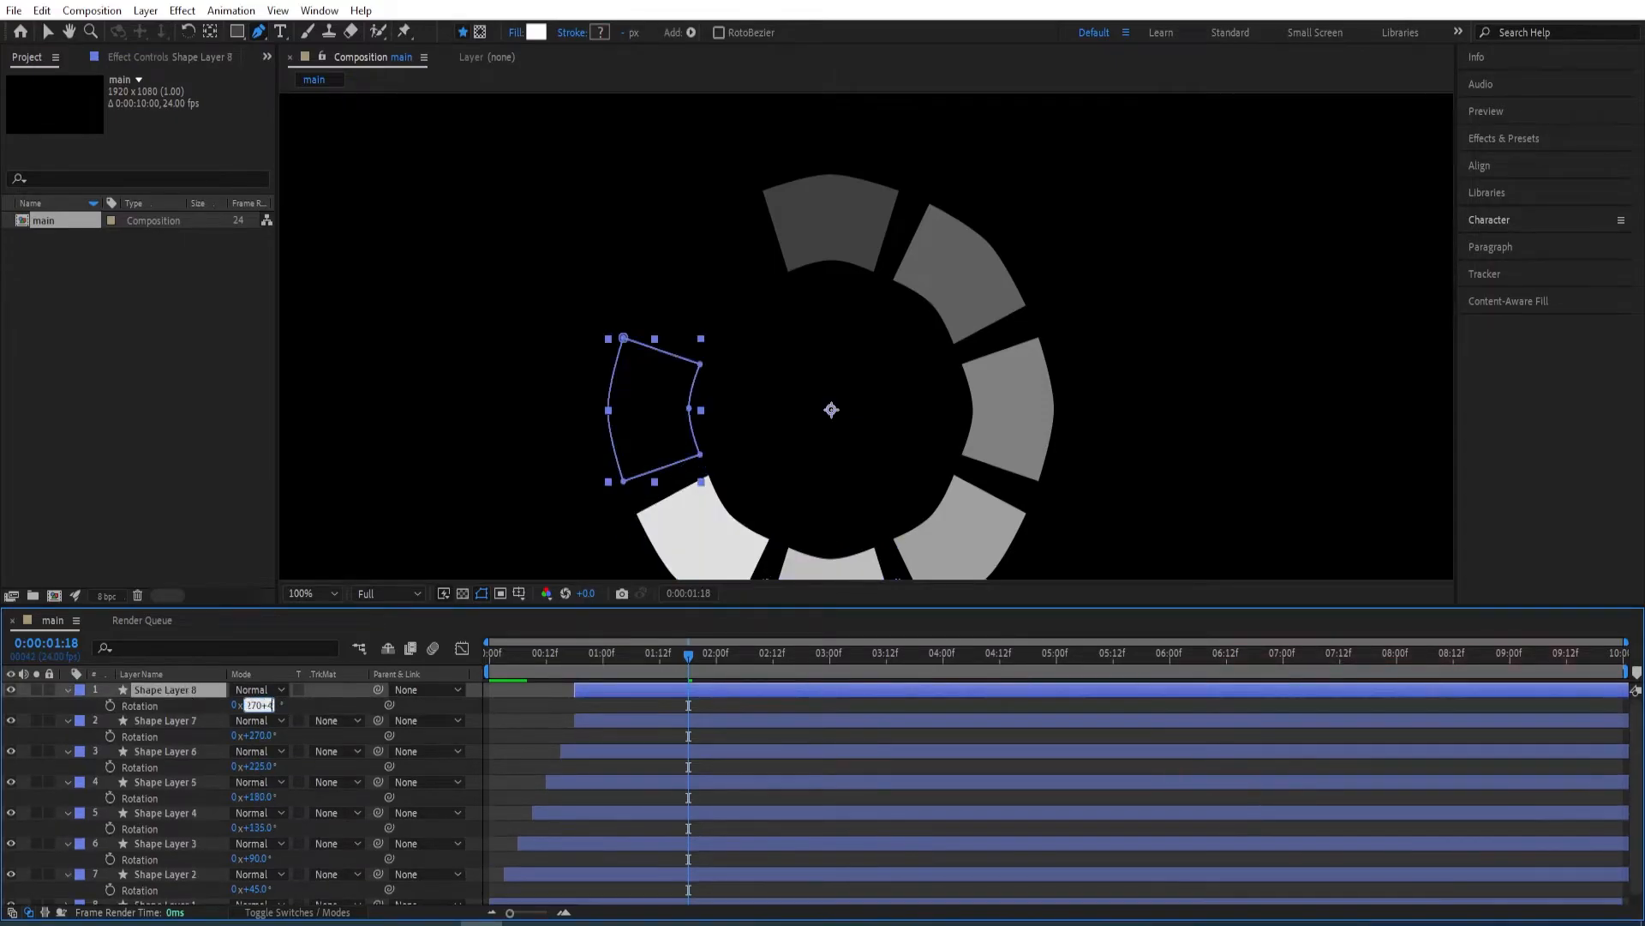
key("ctrl+a")
key("r")
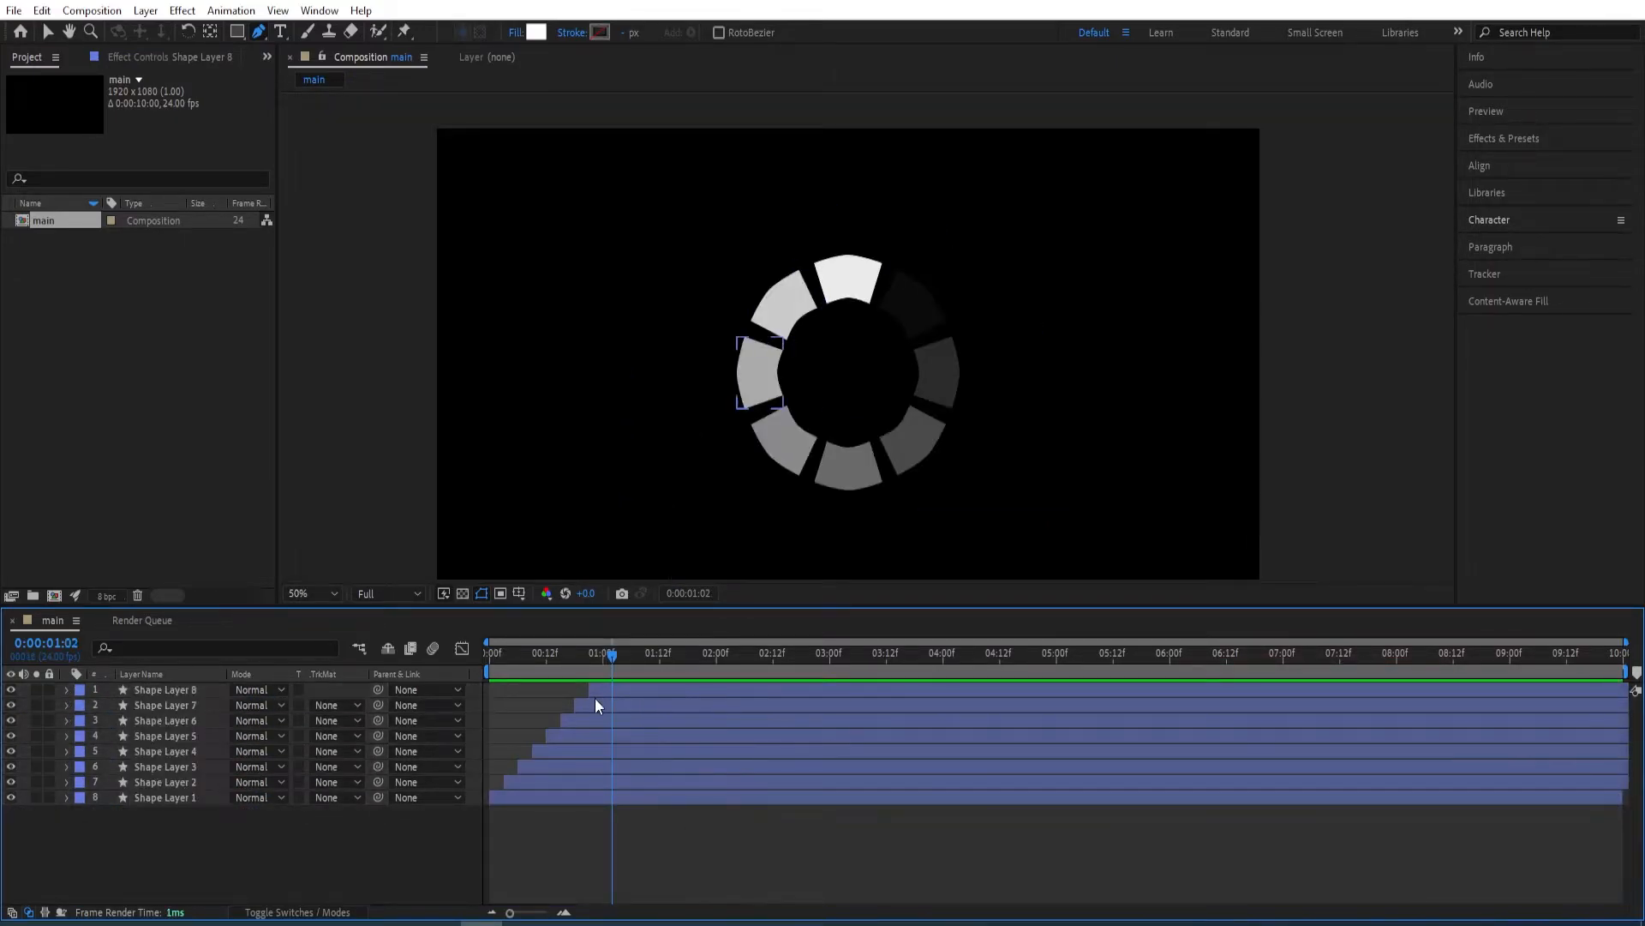
Set the work area from 0:00:01:00 to 0:00:02:00 and trim the composition to it.
left_click_drag(612, 667, 605, 669)
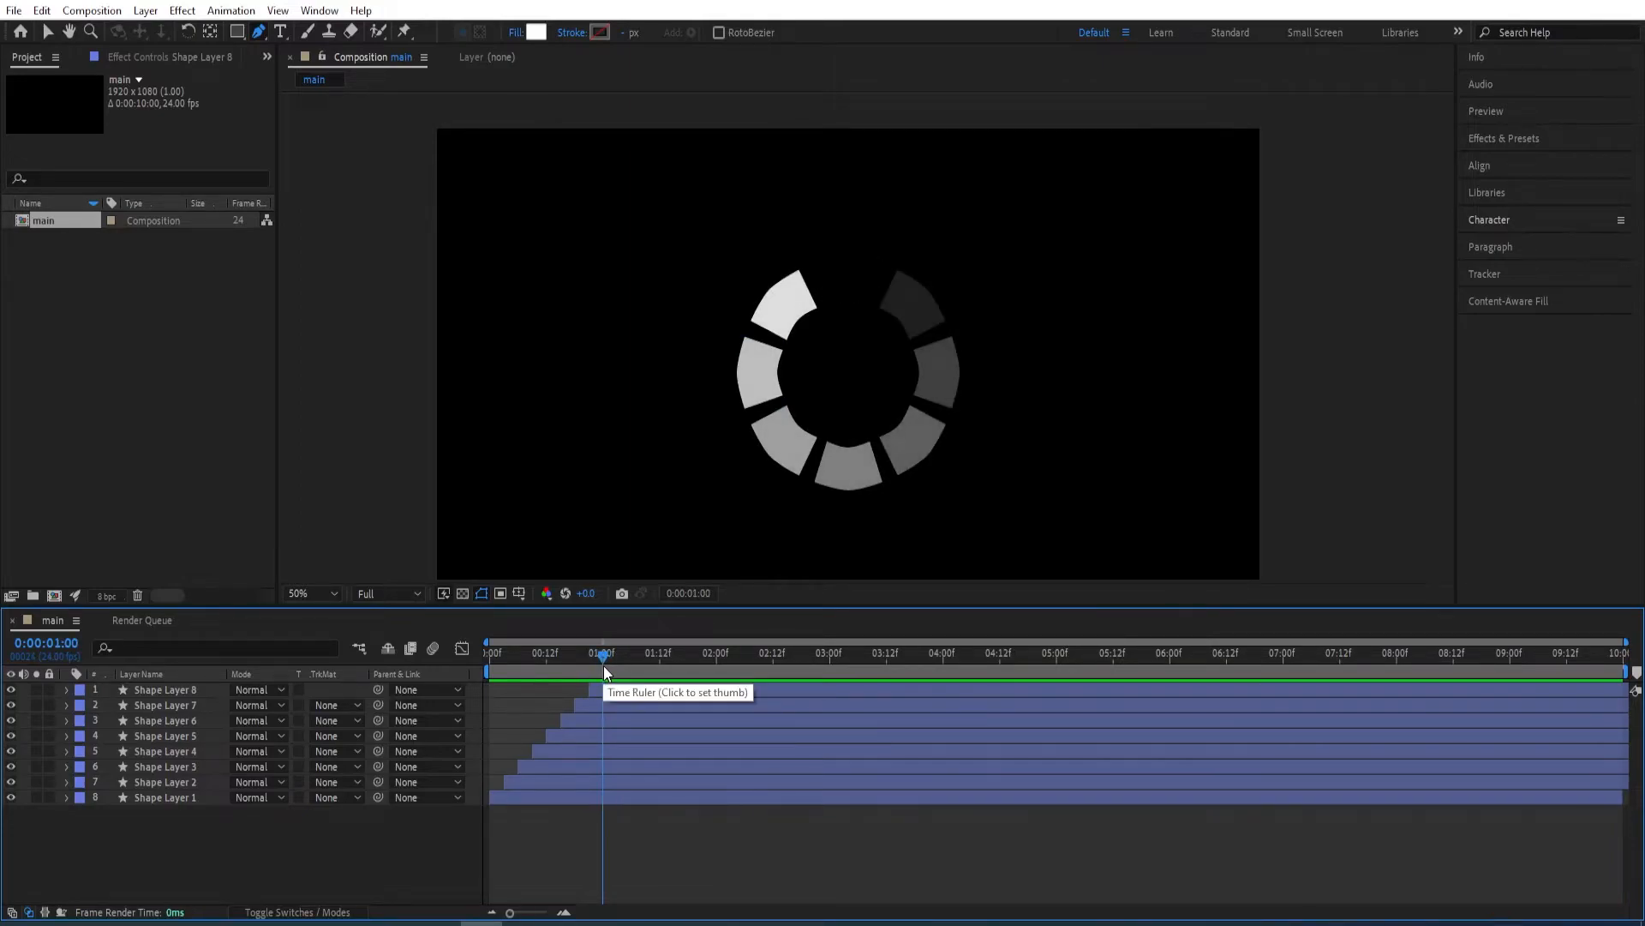
key("b")
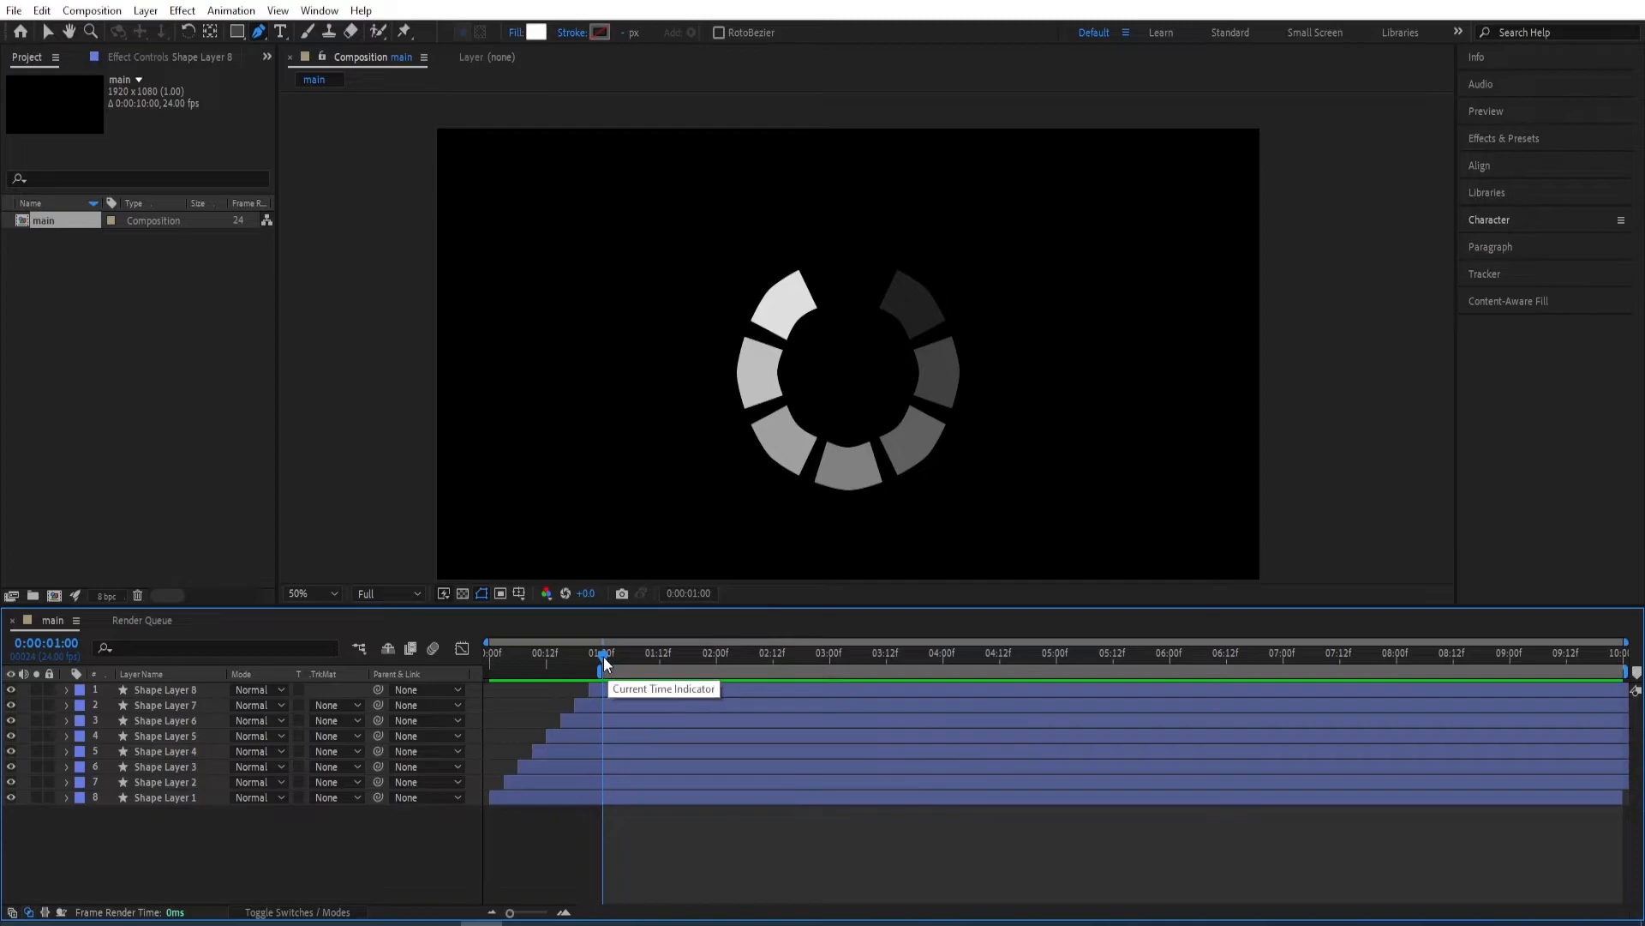
left_click_drag(604, 658, 718, 669)
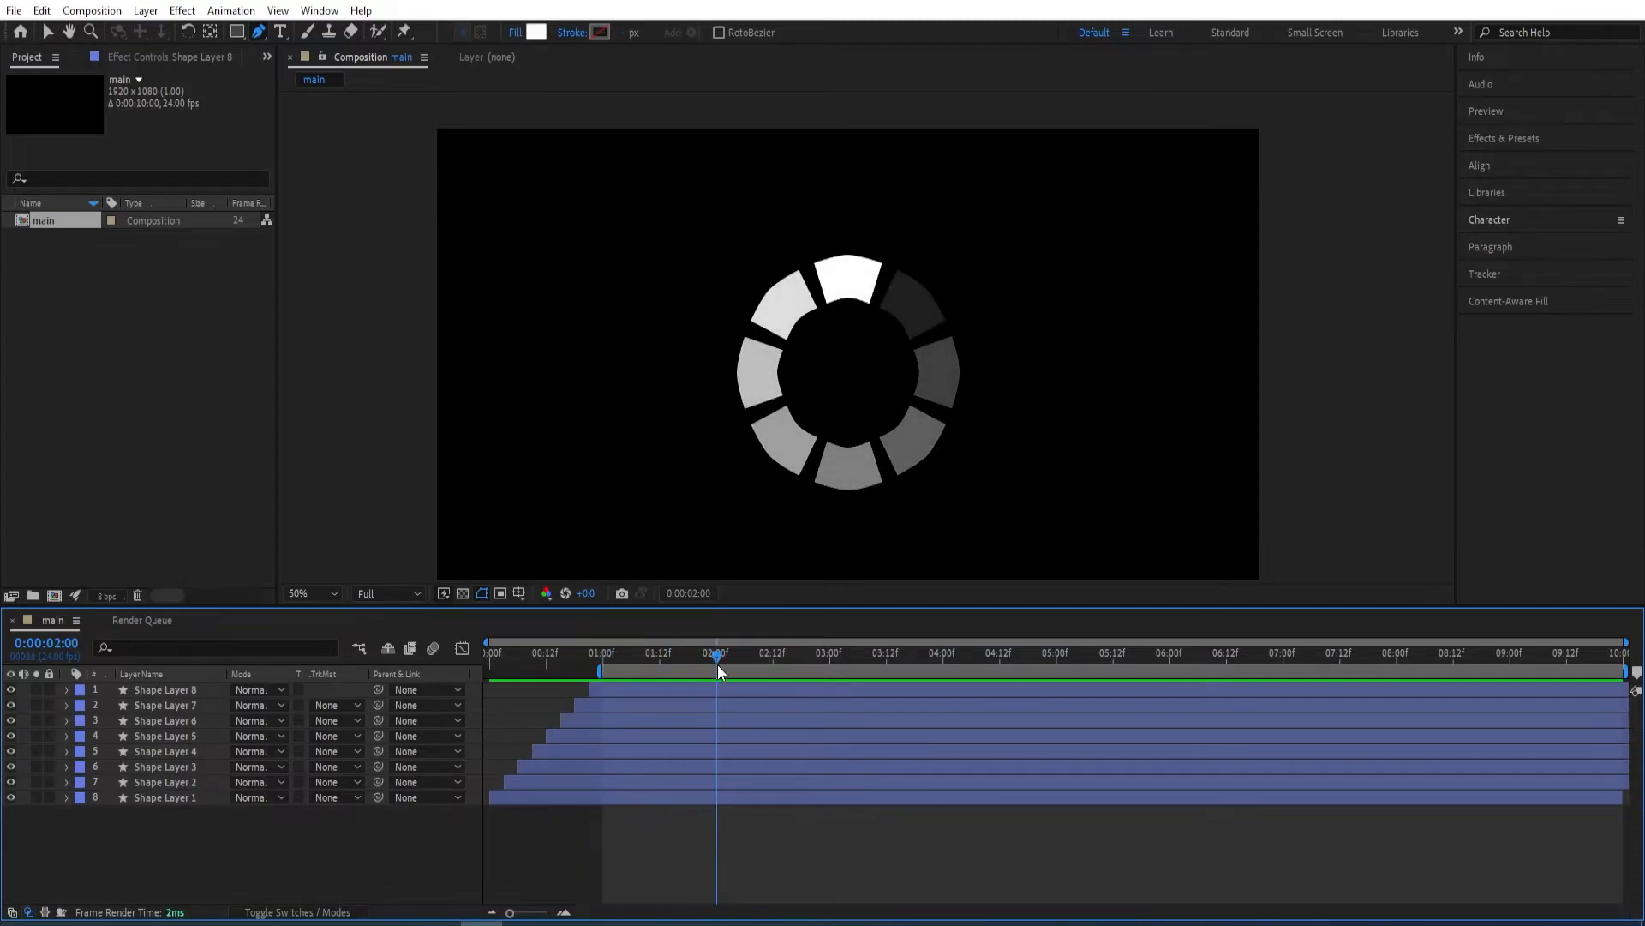
key("n")
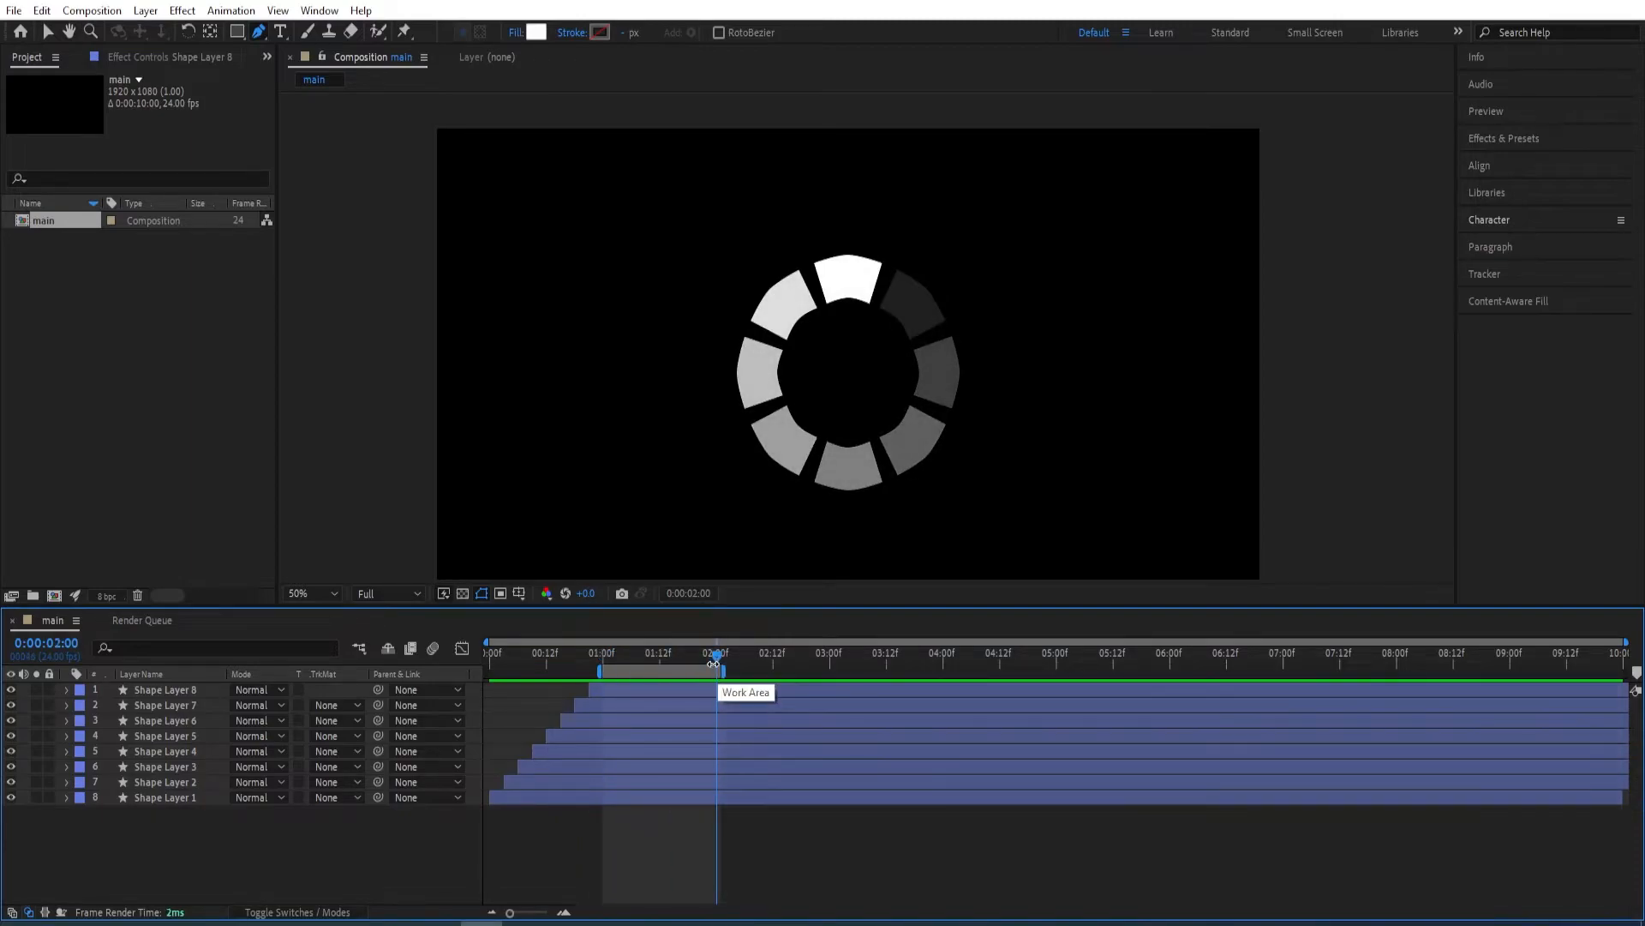
left_click(629, 689)
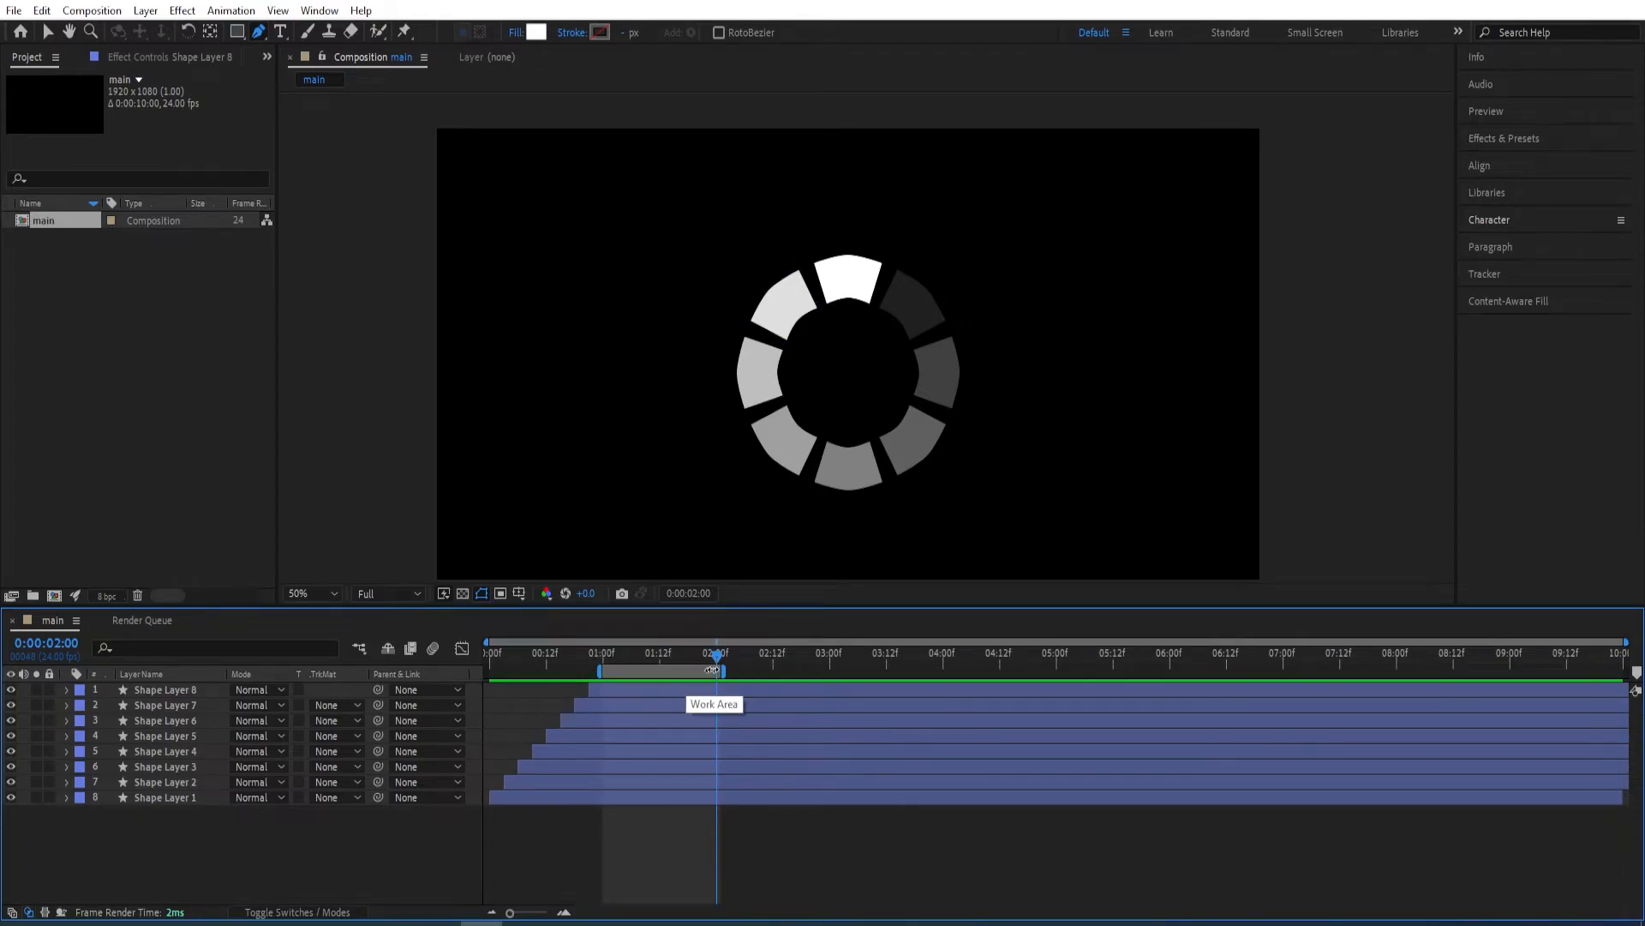
mouse_move(716, 660)
left_mouse_down()
mouse_move(595, 670)
mouse_move(716, 671)
mouse_move(701, 673)
left_mouse_up()
right_click(658, 673)
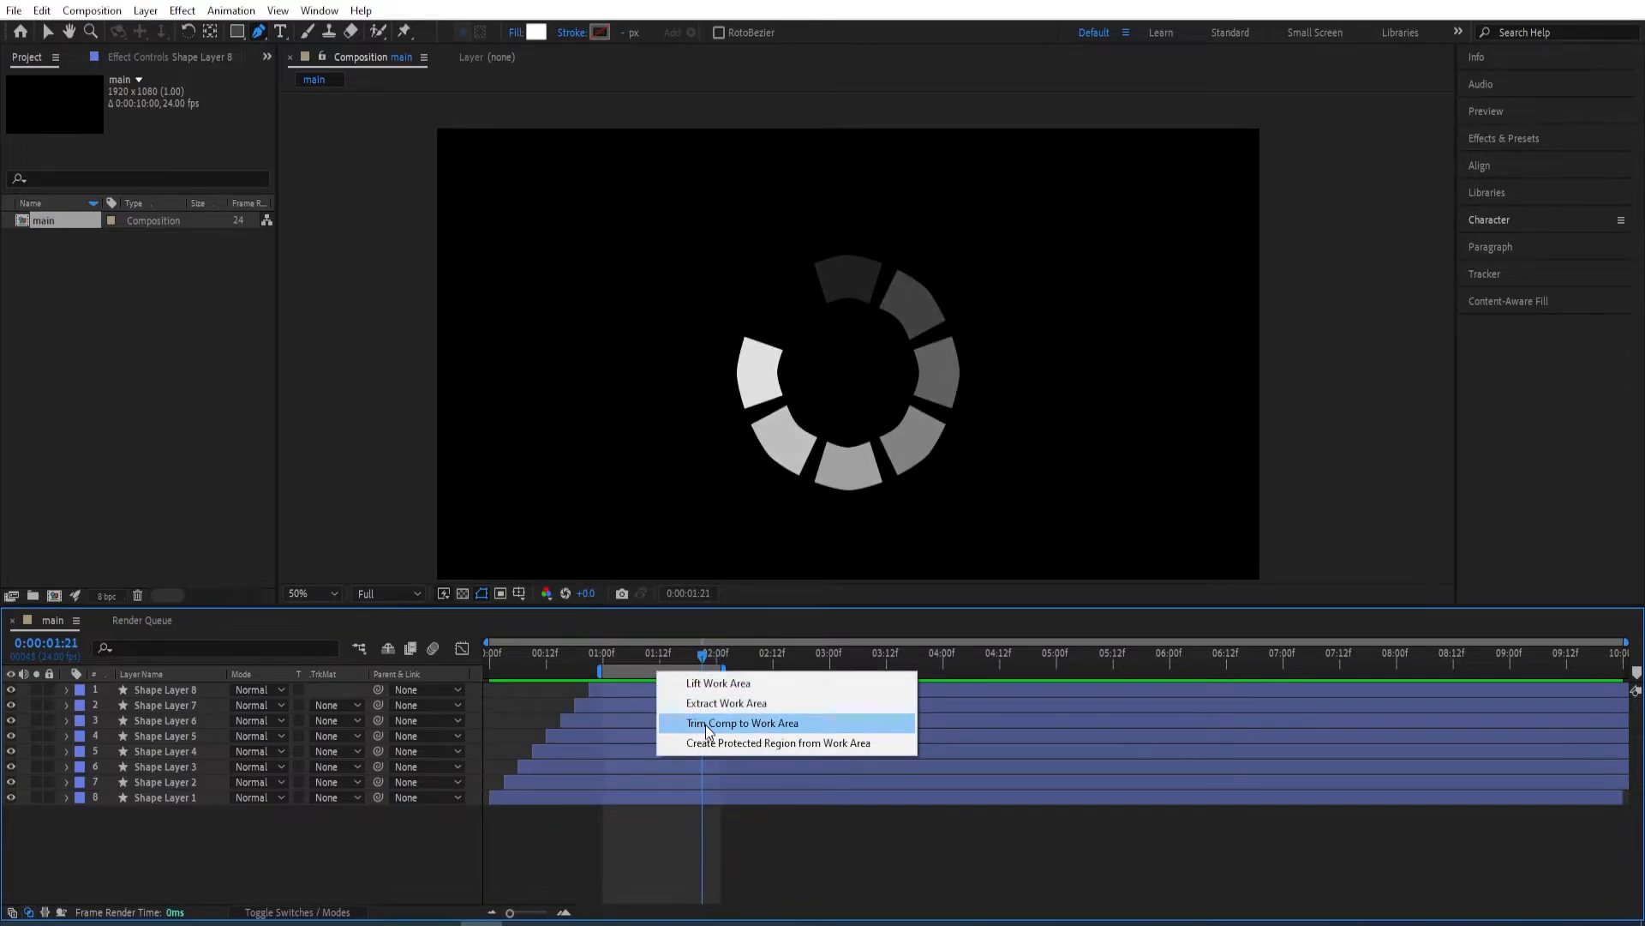
left_click(707, 723)
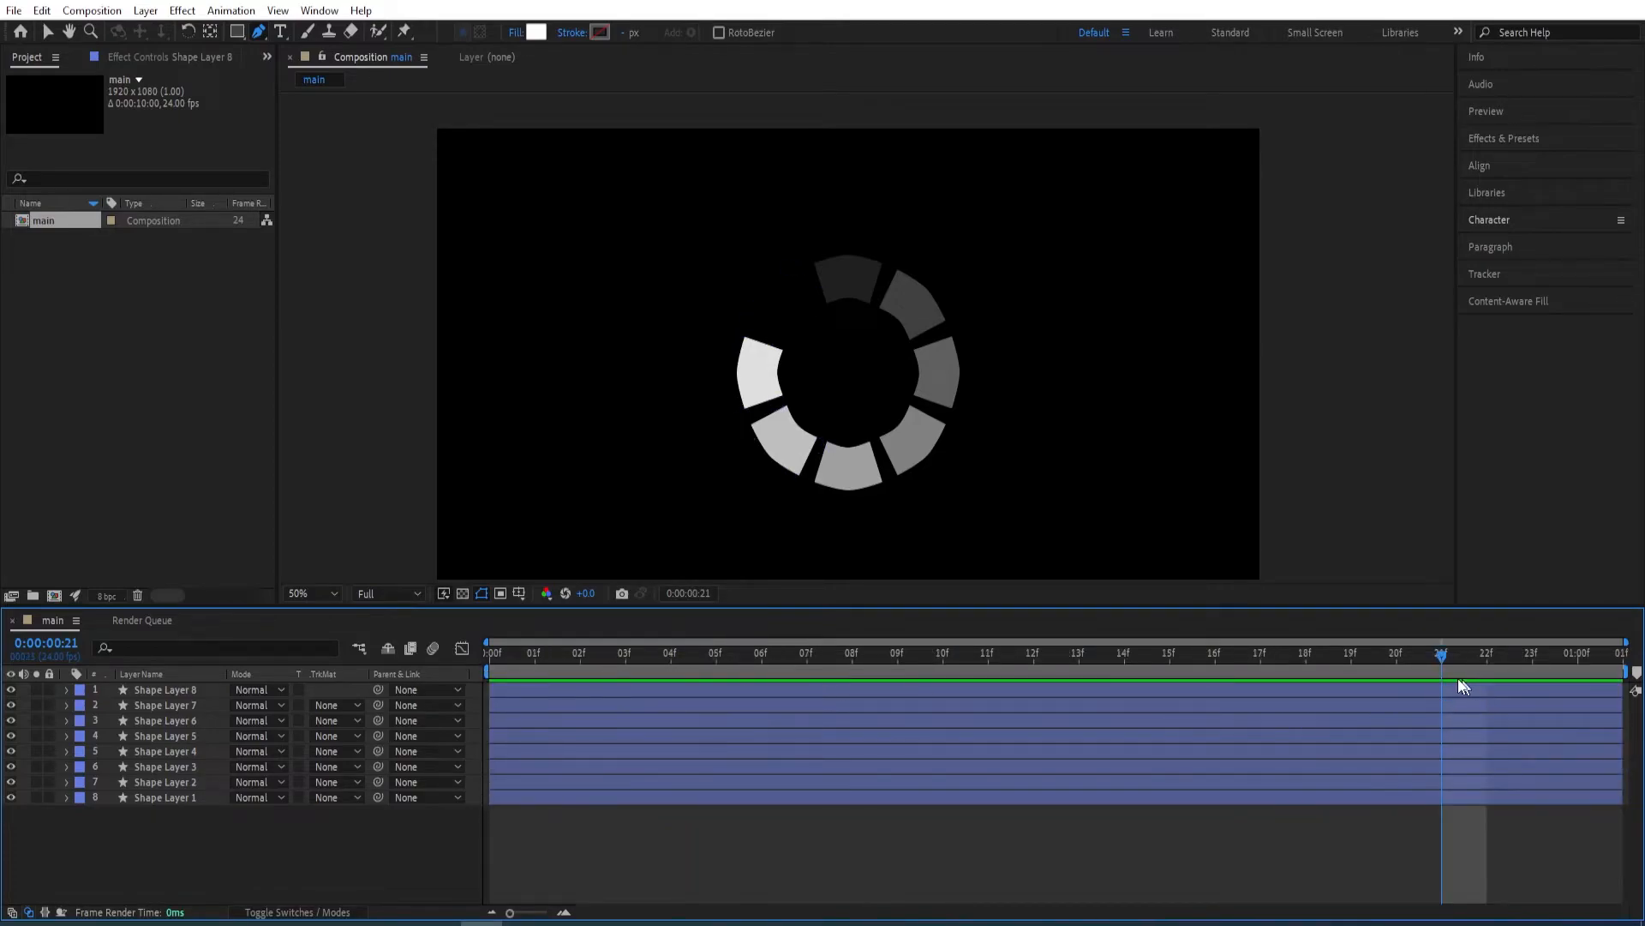
Preview the trimmed ring animation from the start of the composition.
left_click_drag(1433, 656, 485, 670)
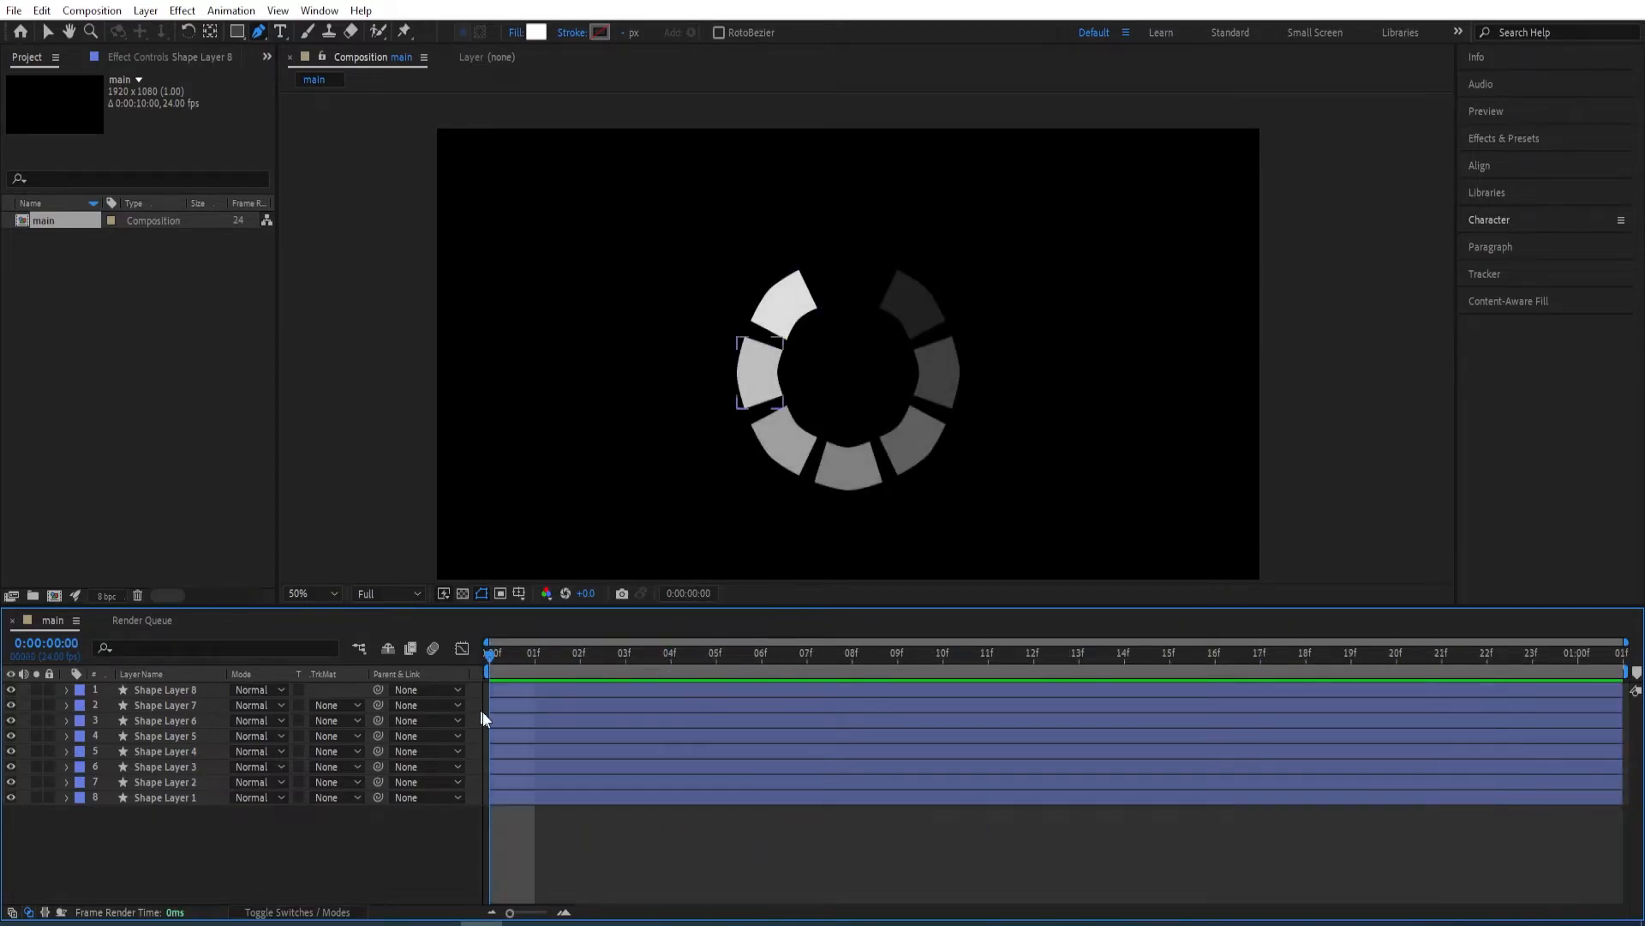
key("space")
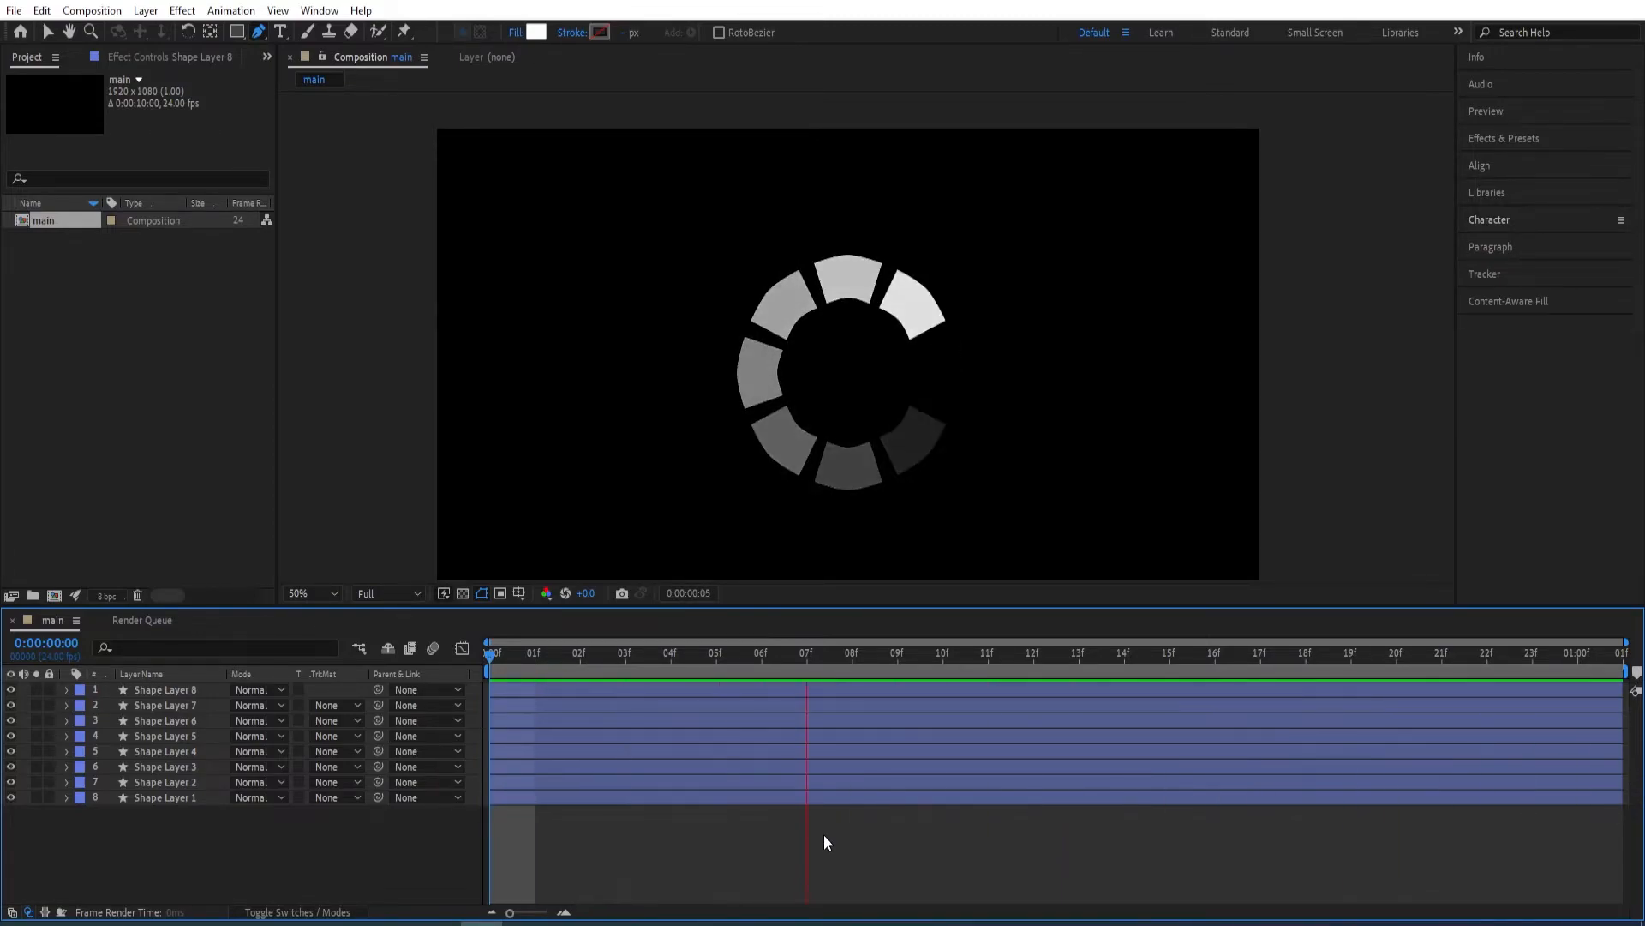
key("space")
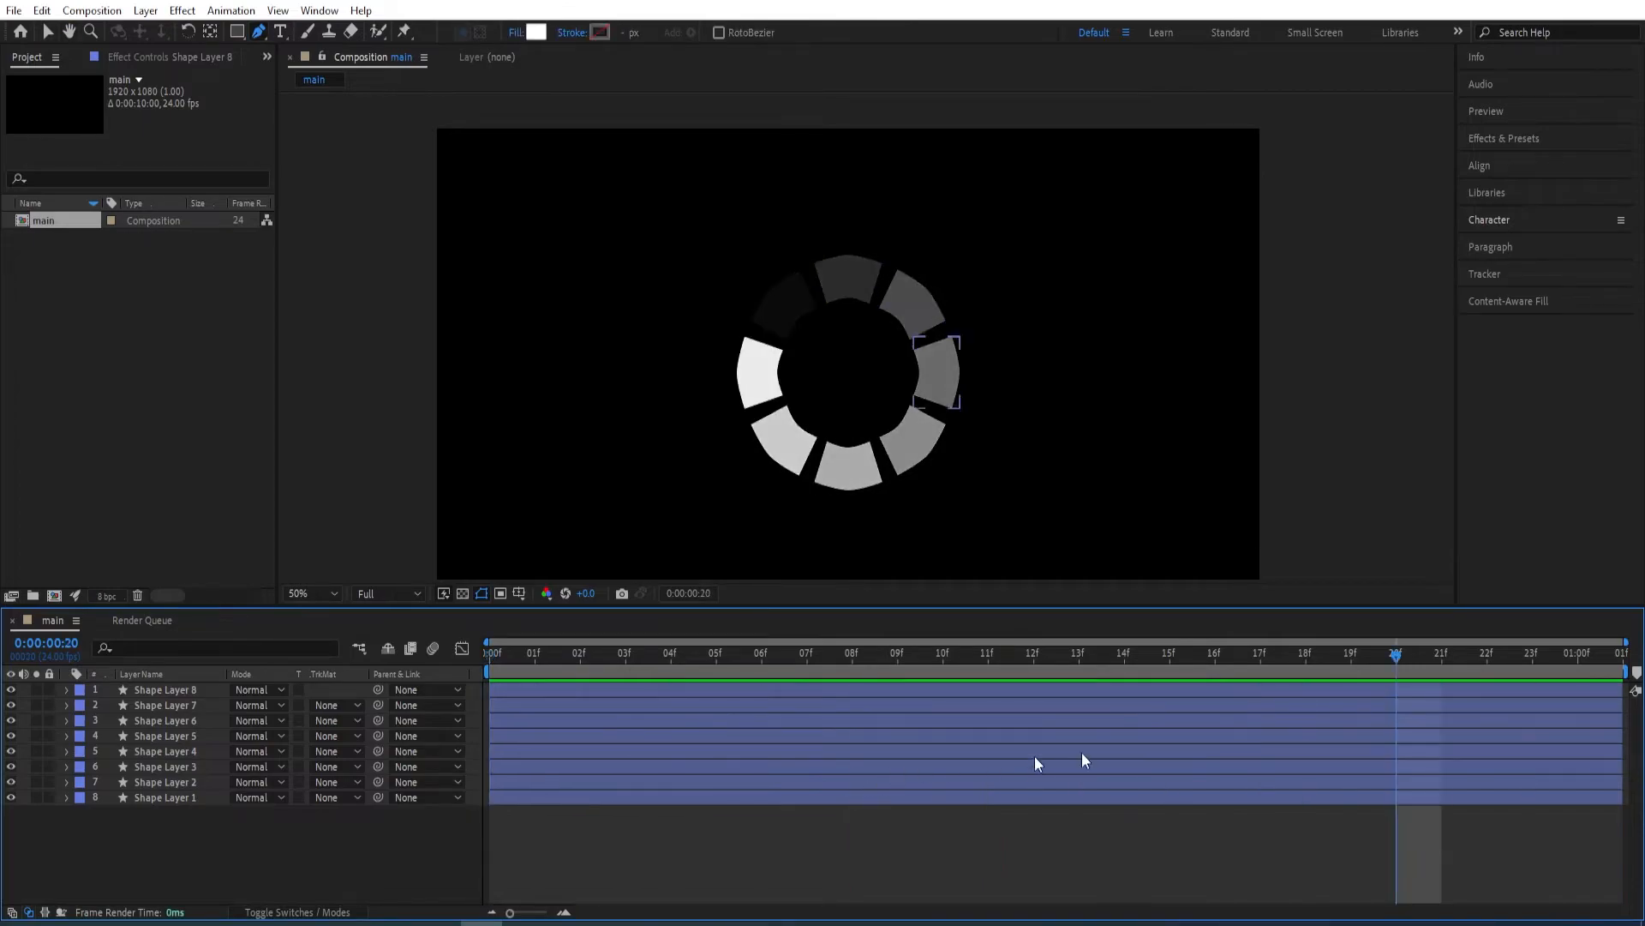
key("space")
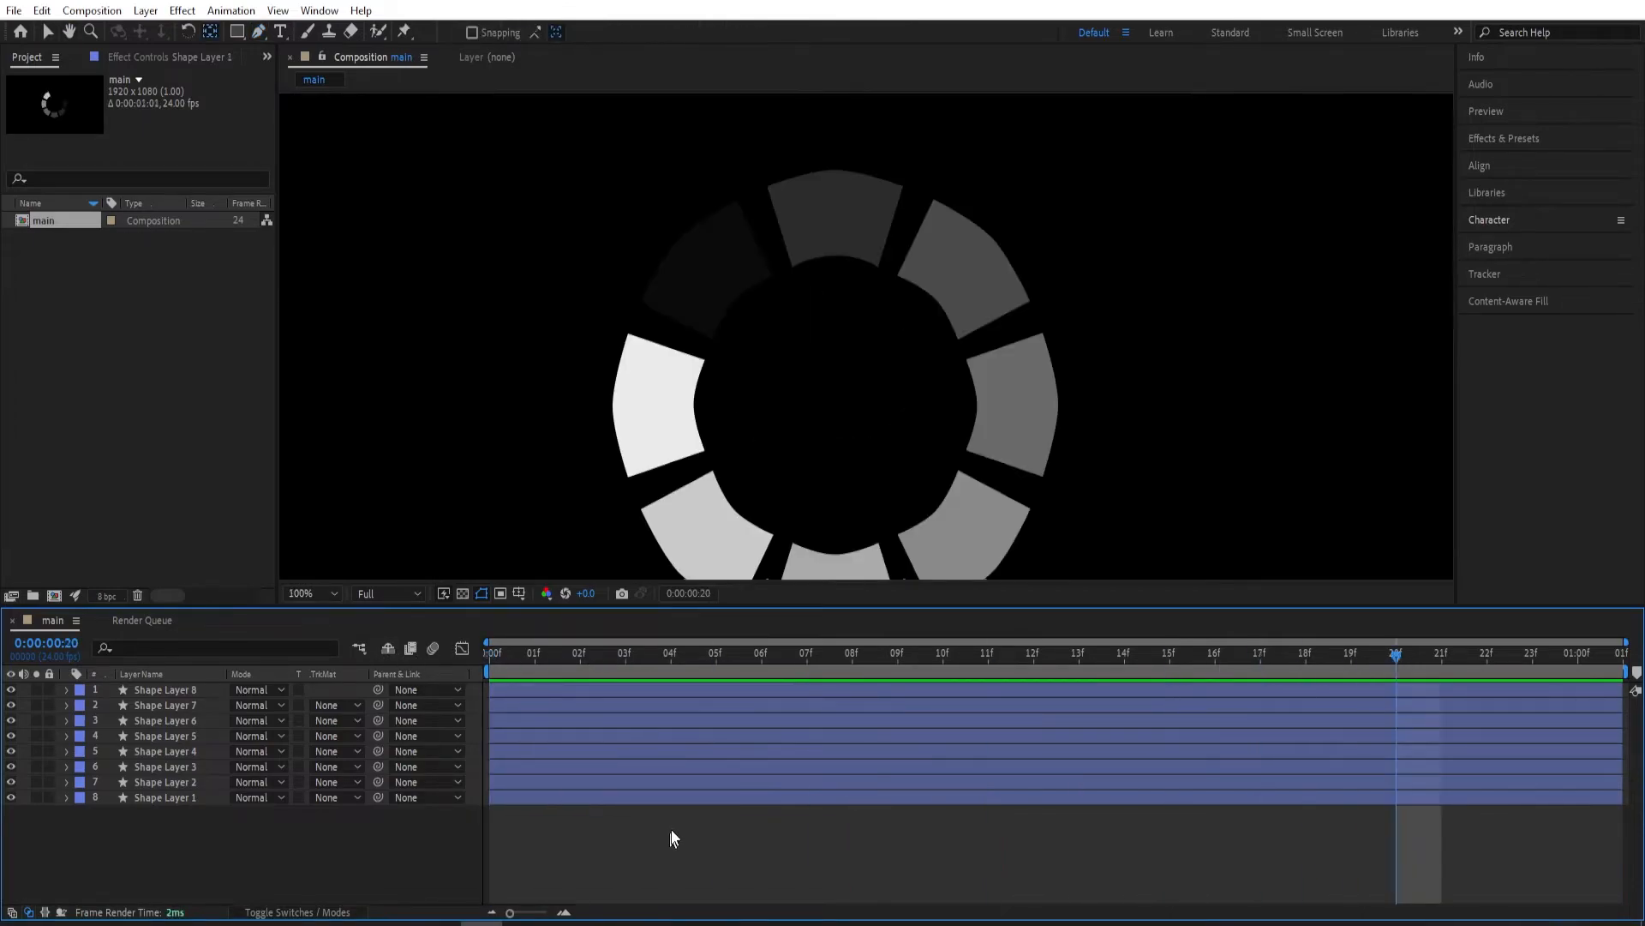
Duplicate Shape Layer 1 and move the copy to the top of the layer stack.
left_click(183, 798)
key("ctrl+d")
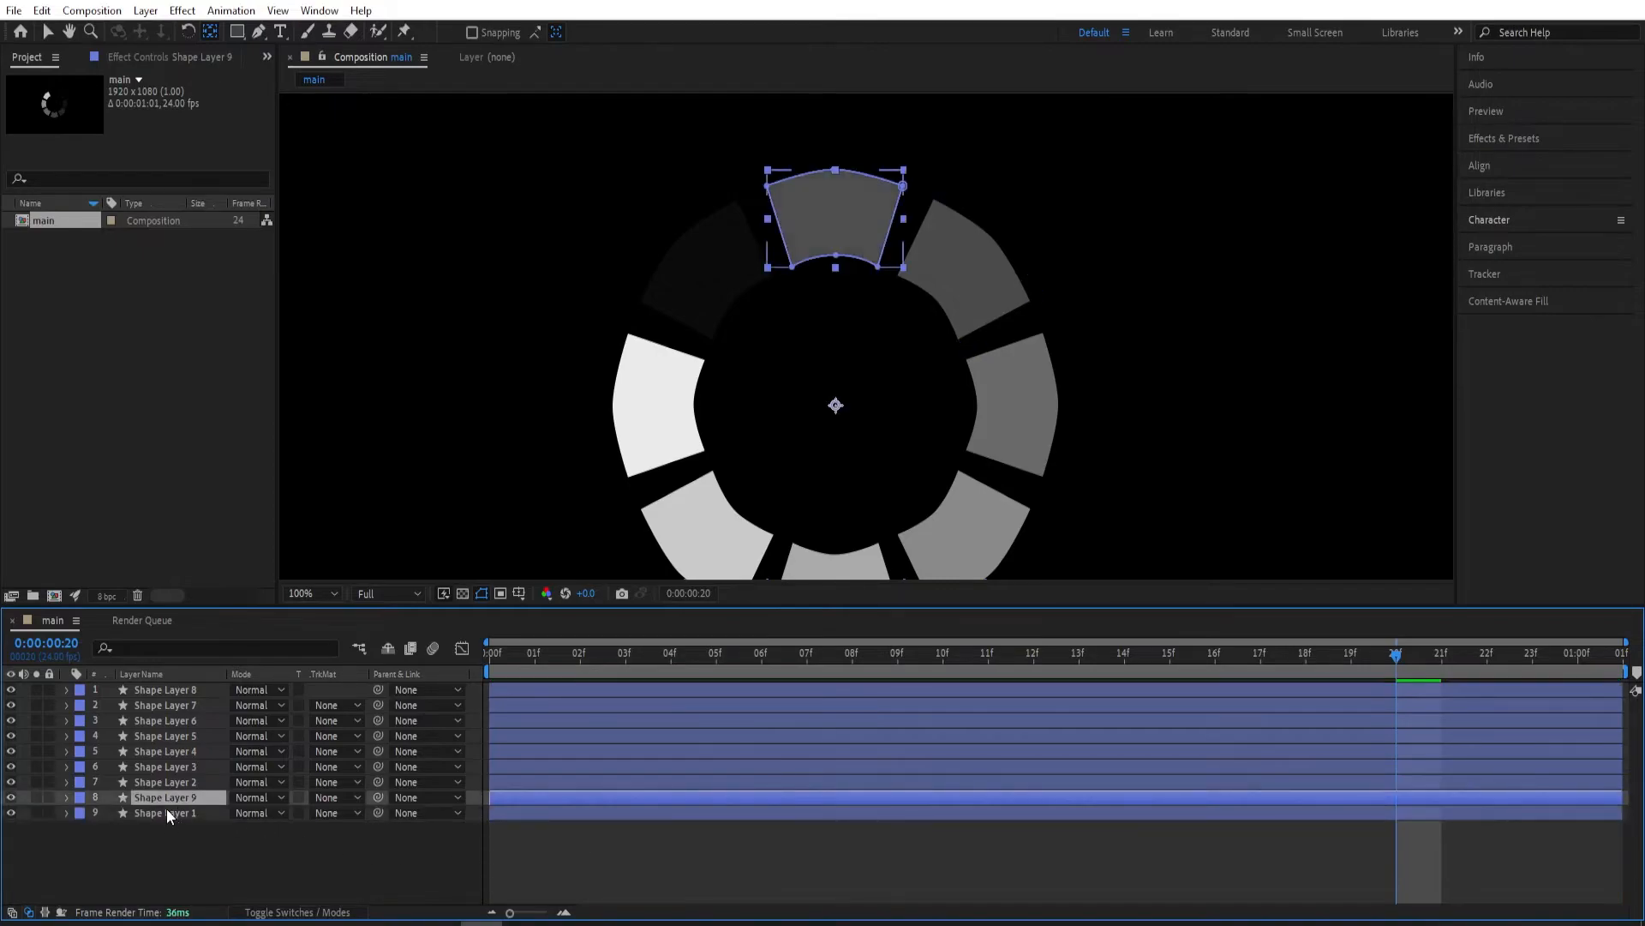
left_click_drag(182, 795, 183, 687)
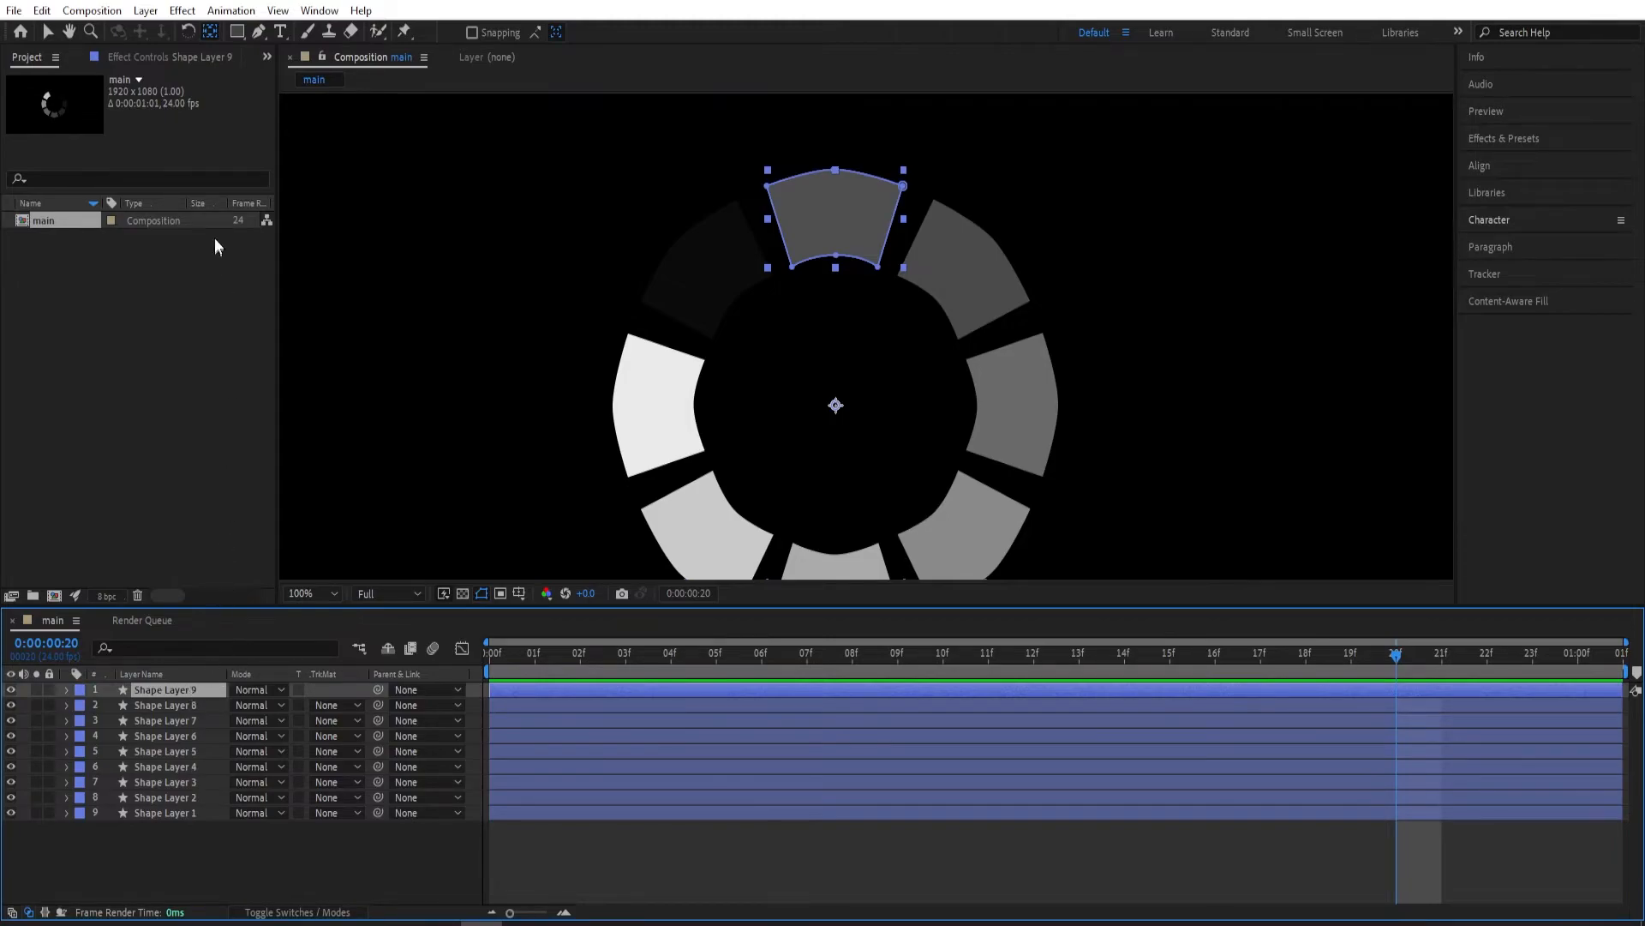
Move the new copy's anchor point from the ring's center to the middle of the segment's inner edge.
left_click(216, 34)
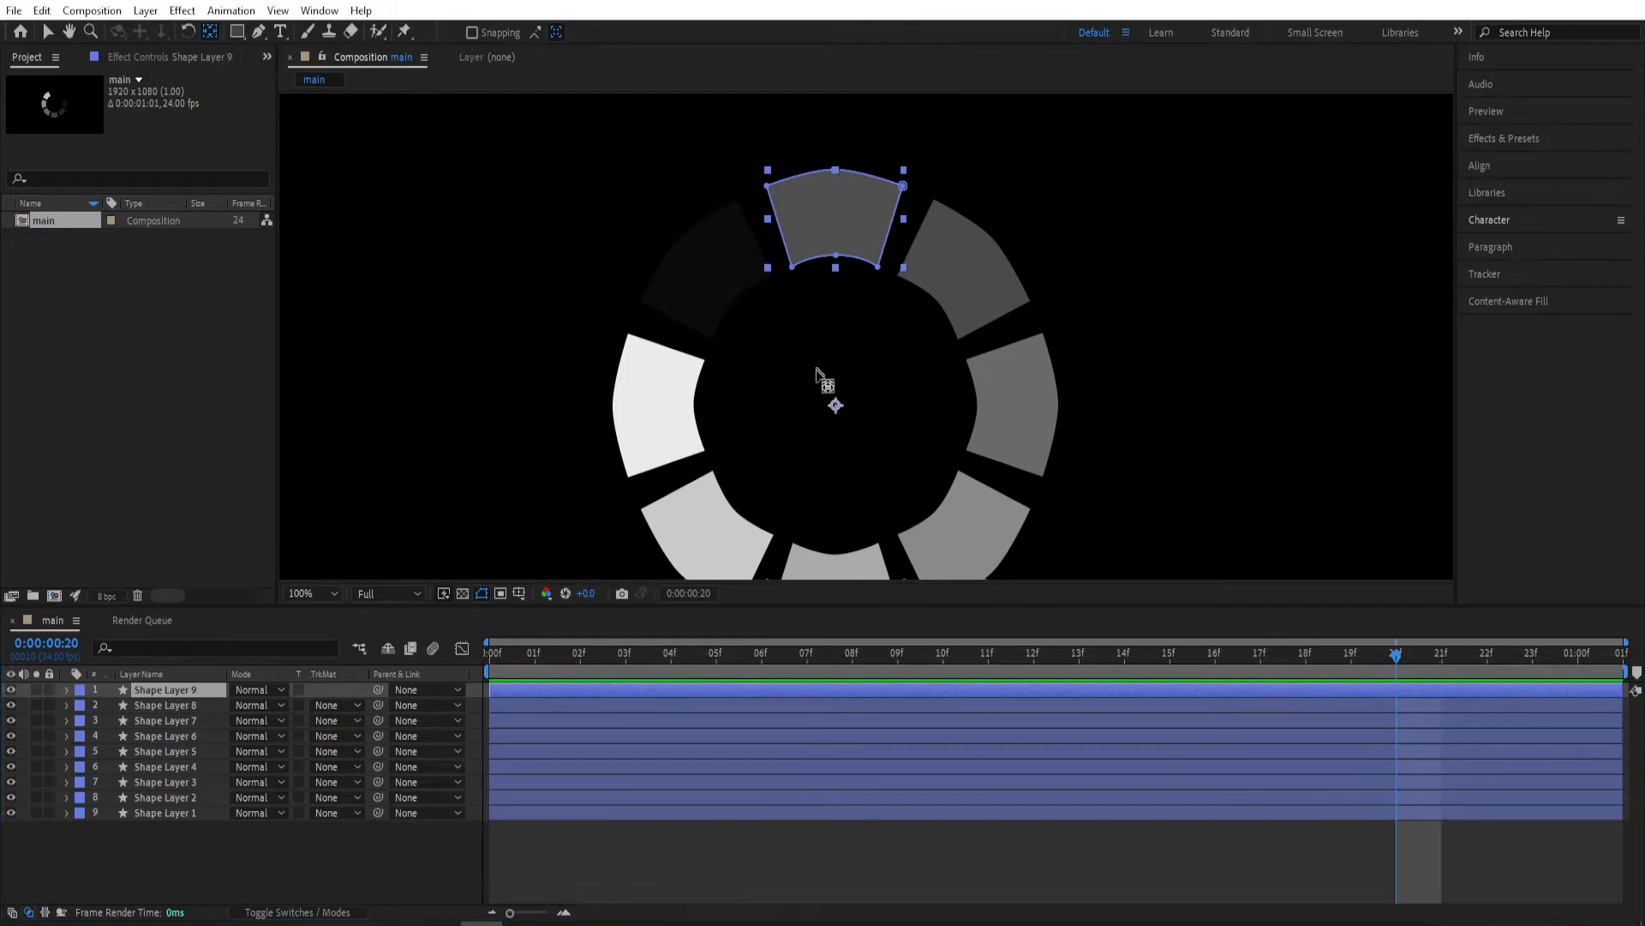
left_click_drag(836, 404, 849, 249)
scroll(837, 257, "up", 4)
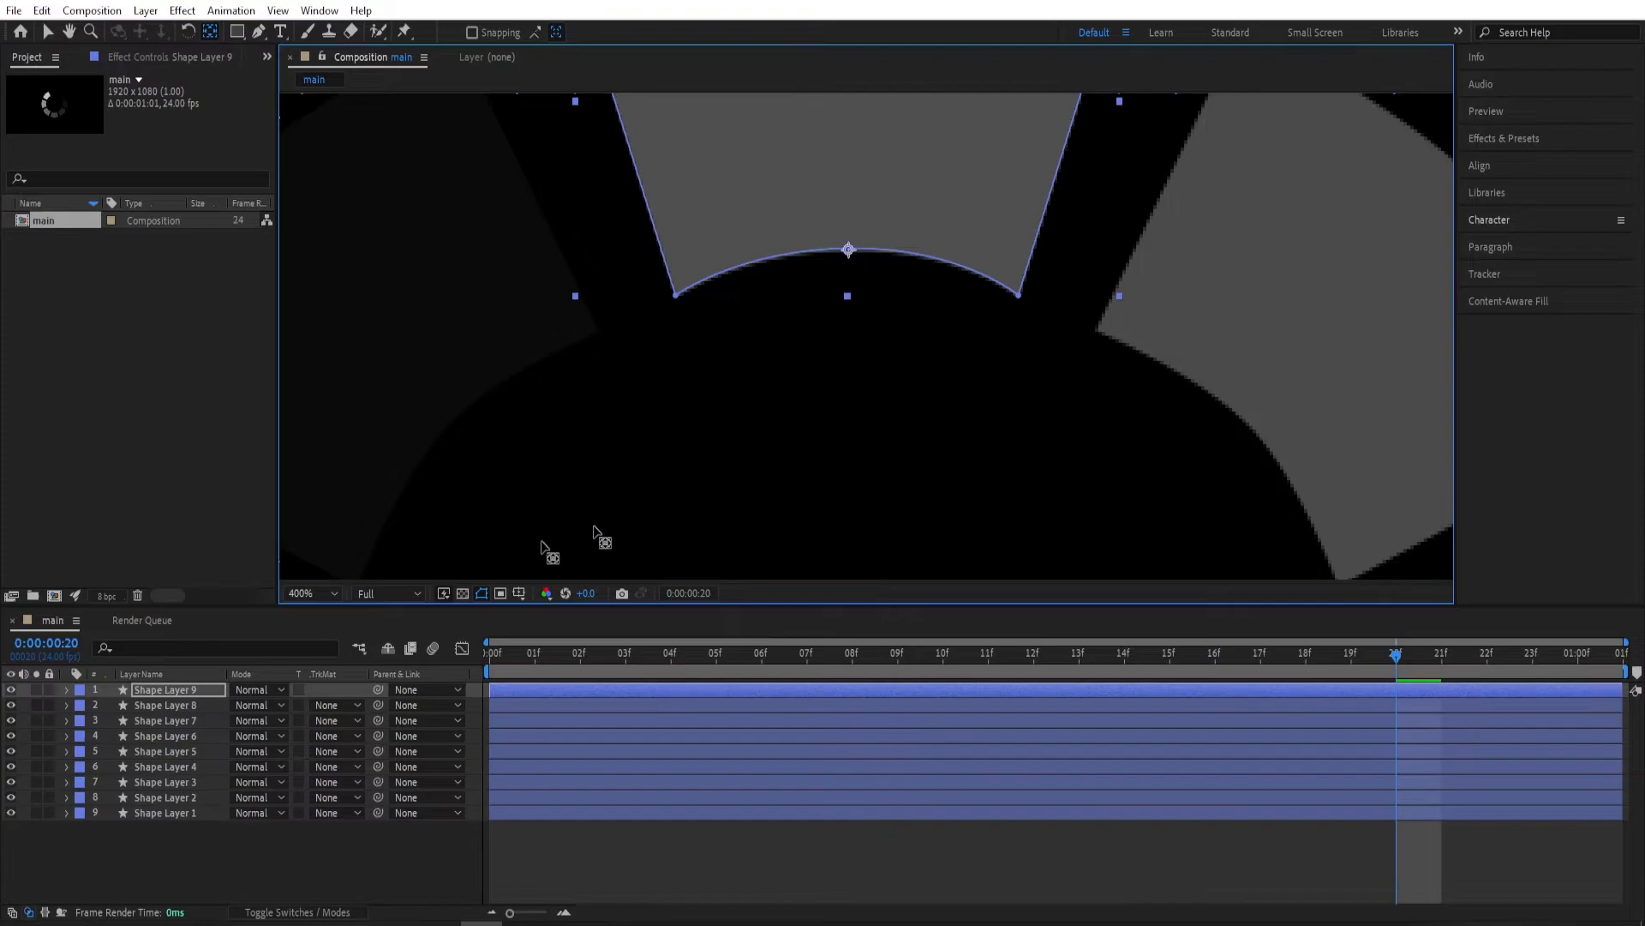
Set the copied top segment's scale to 125% in both dimensions.
left_click(175, 692)
key("s")
key("comma")
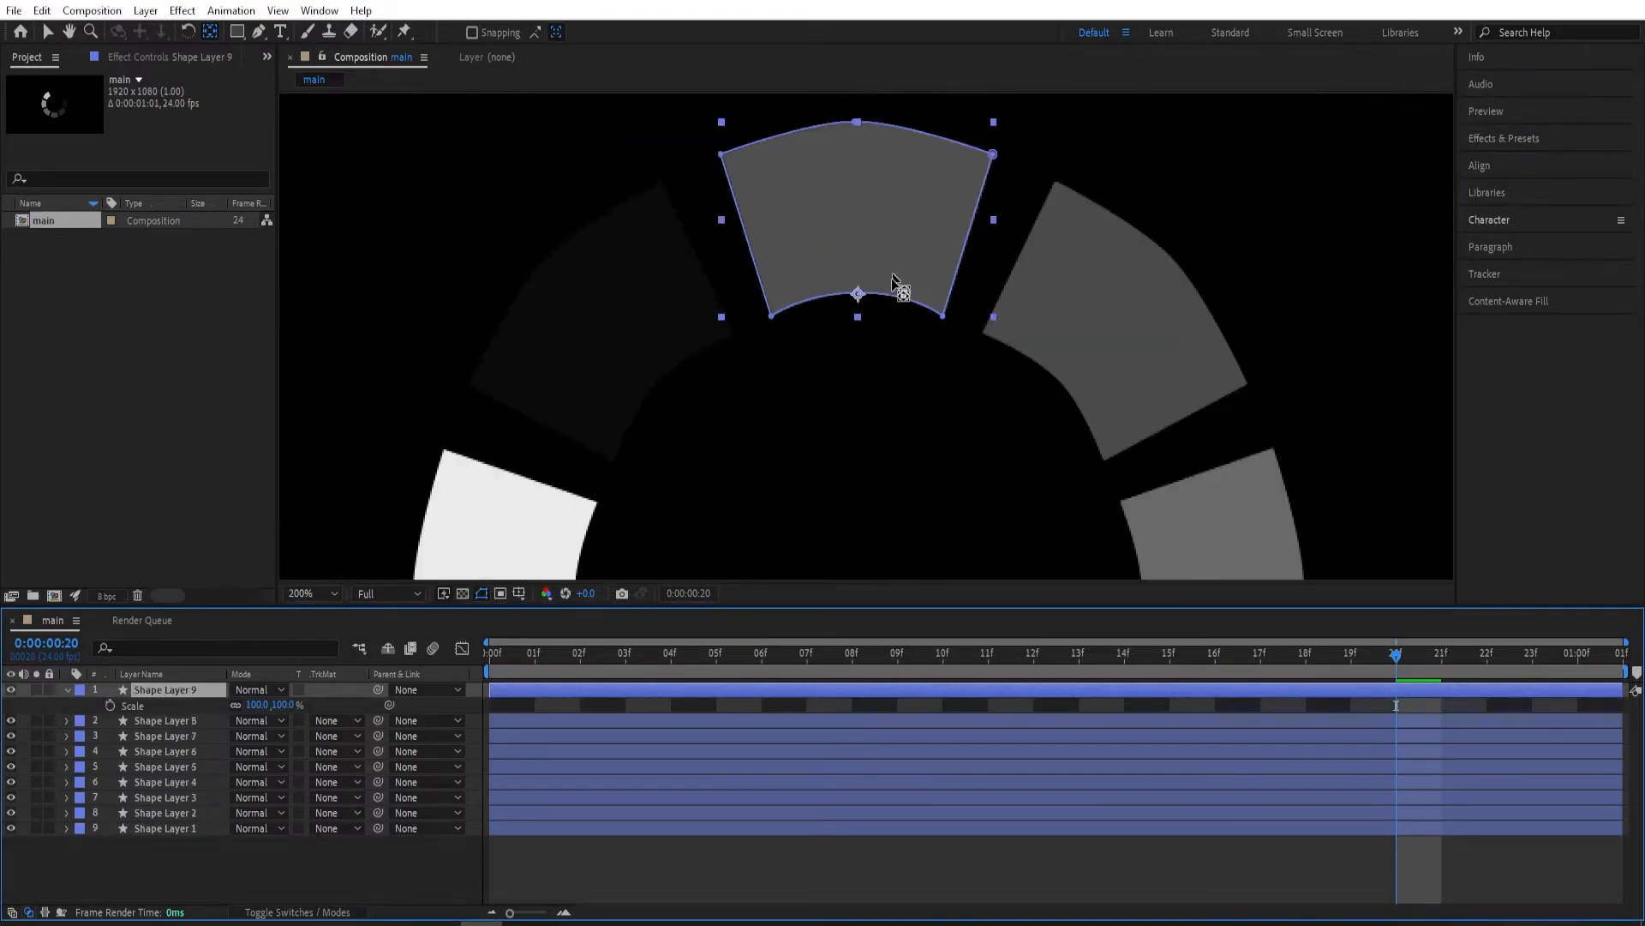
left_click(257, 704)
type("12")
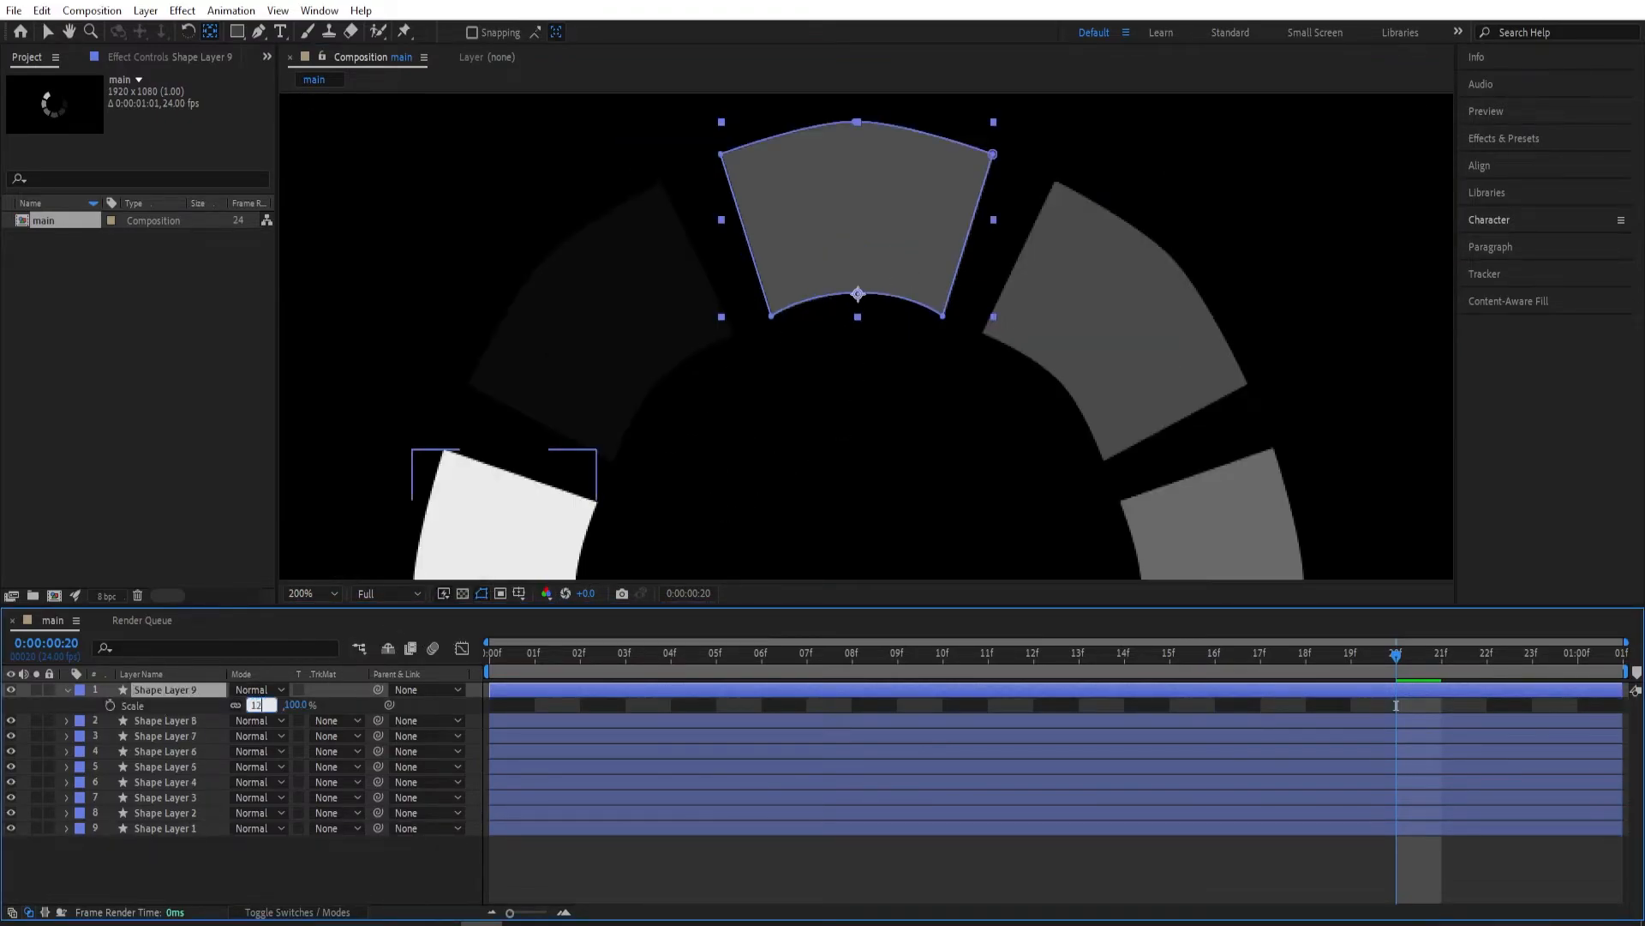
type("5")
key("Return")
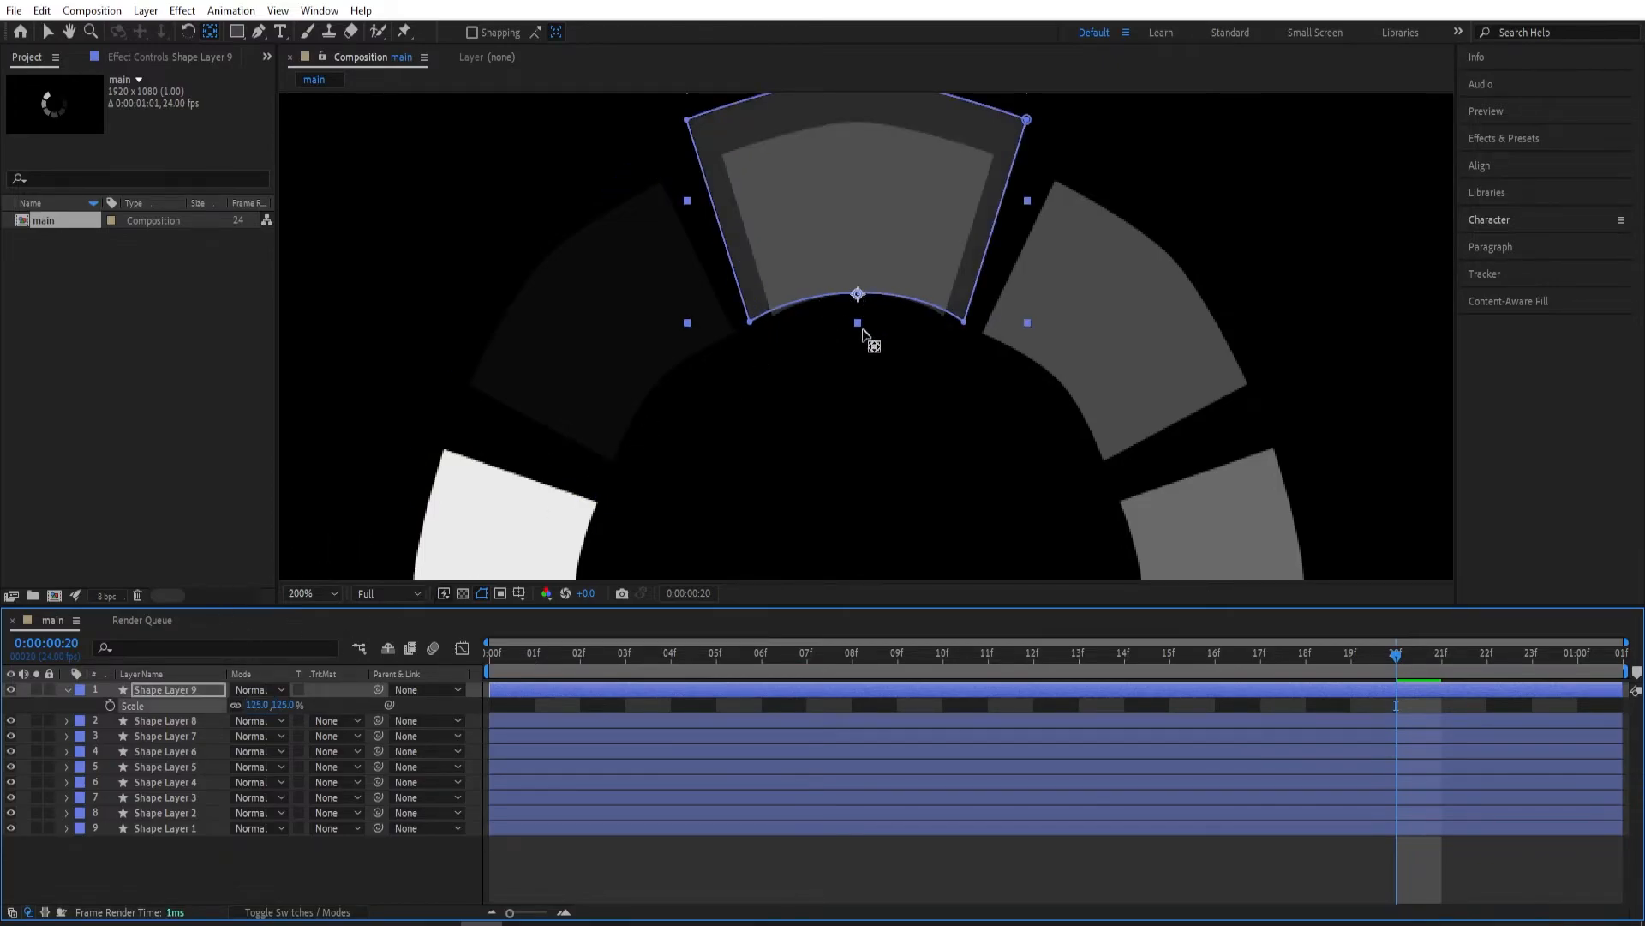
Move the enlarged copy's anchor point back to the ring's center, and delete that copy.
key("comma")
left_click_drag(872, 383, 887, 261)
left_click_drag(875, 198, 879, 346)
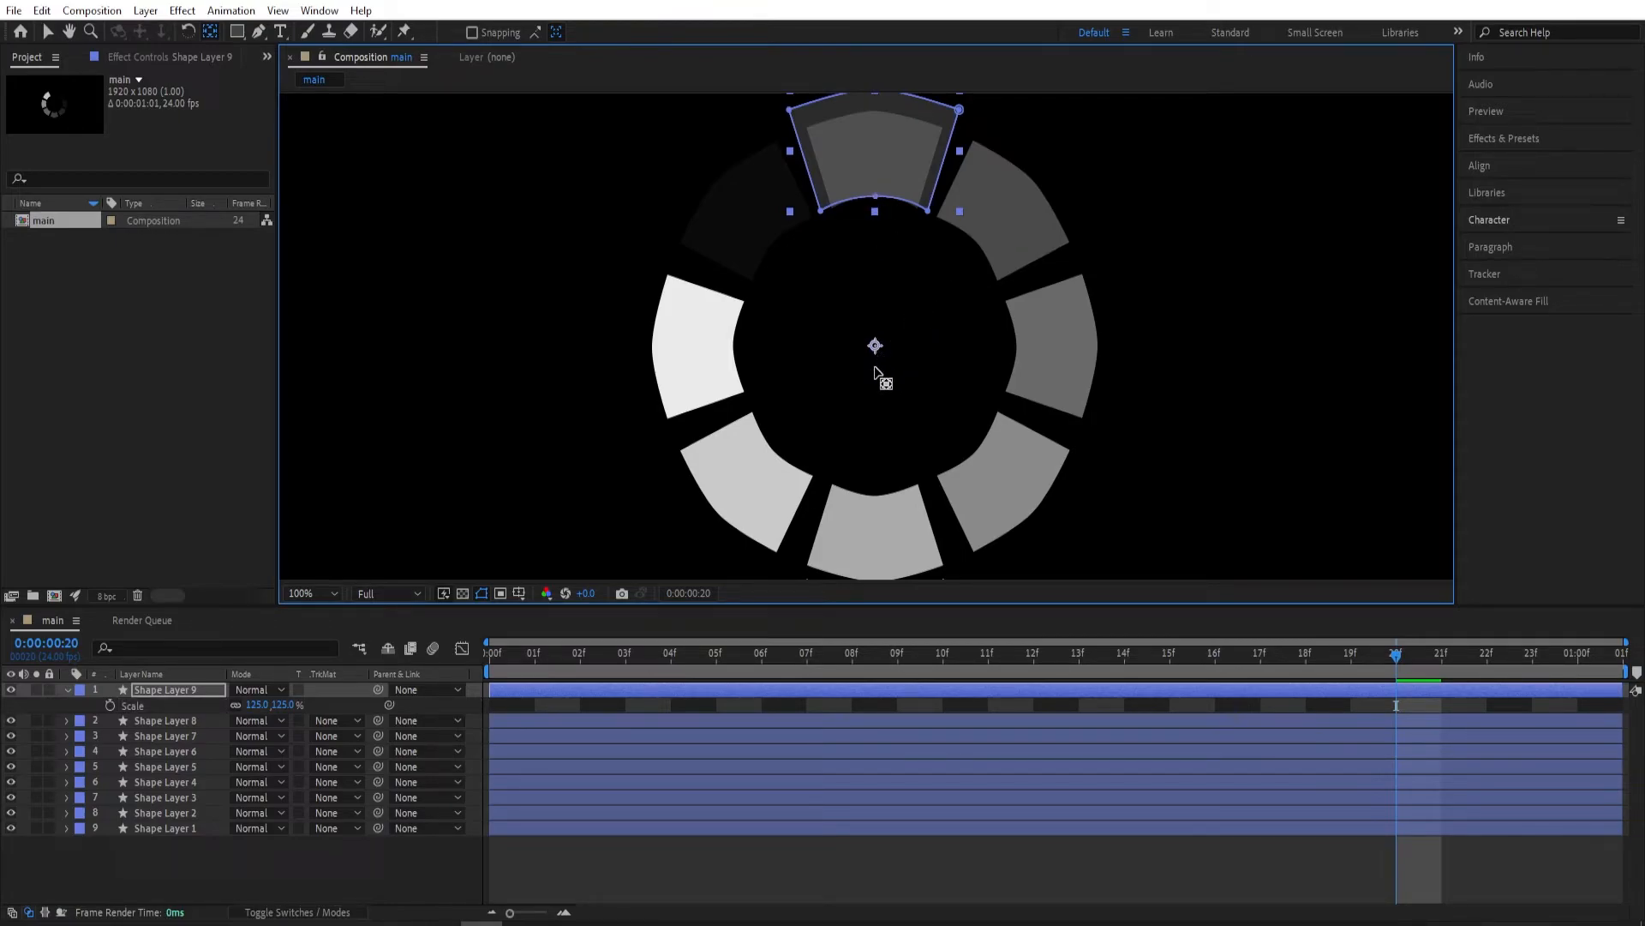
scroll(919, 312, "down", 1)
scroll(925, 313, "up", 1)
scroll(924, 317, "down", 1)
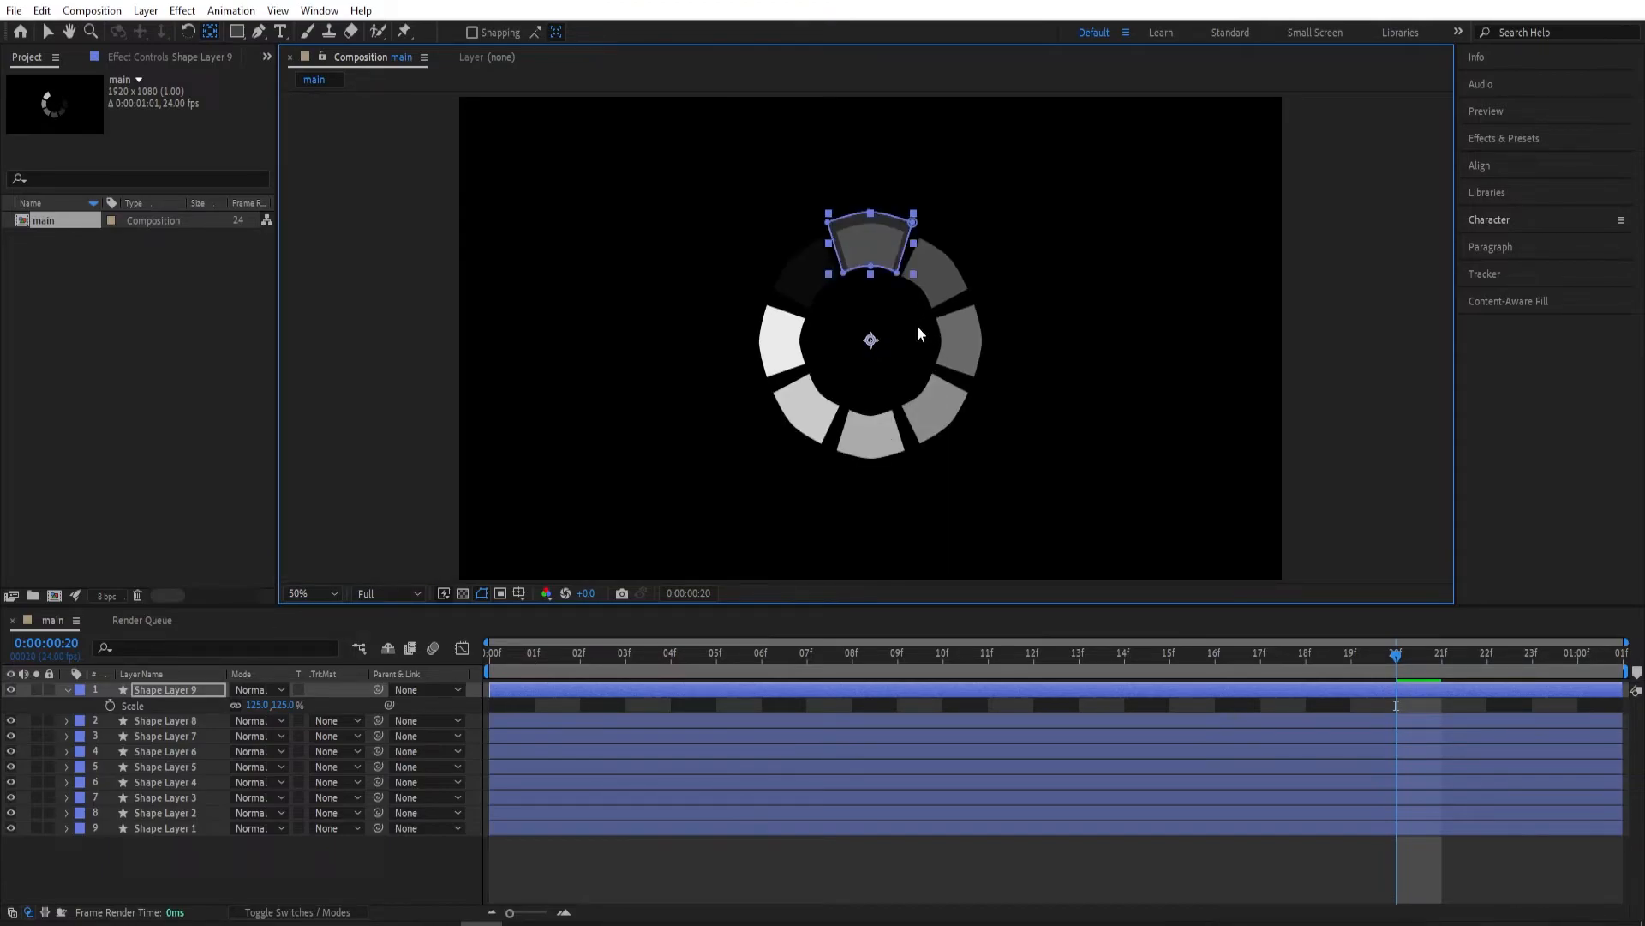
key("Delete")
At 0:00:00:00, duplicate Shape Layer 1 and place the copy at the top of the layer stack.
key("Home")
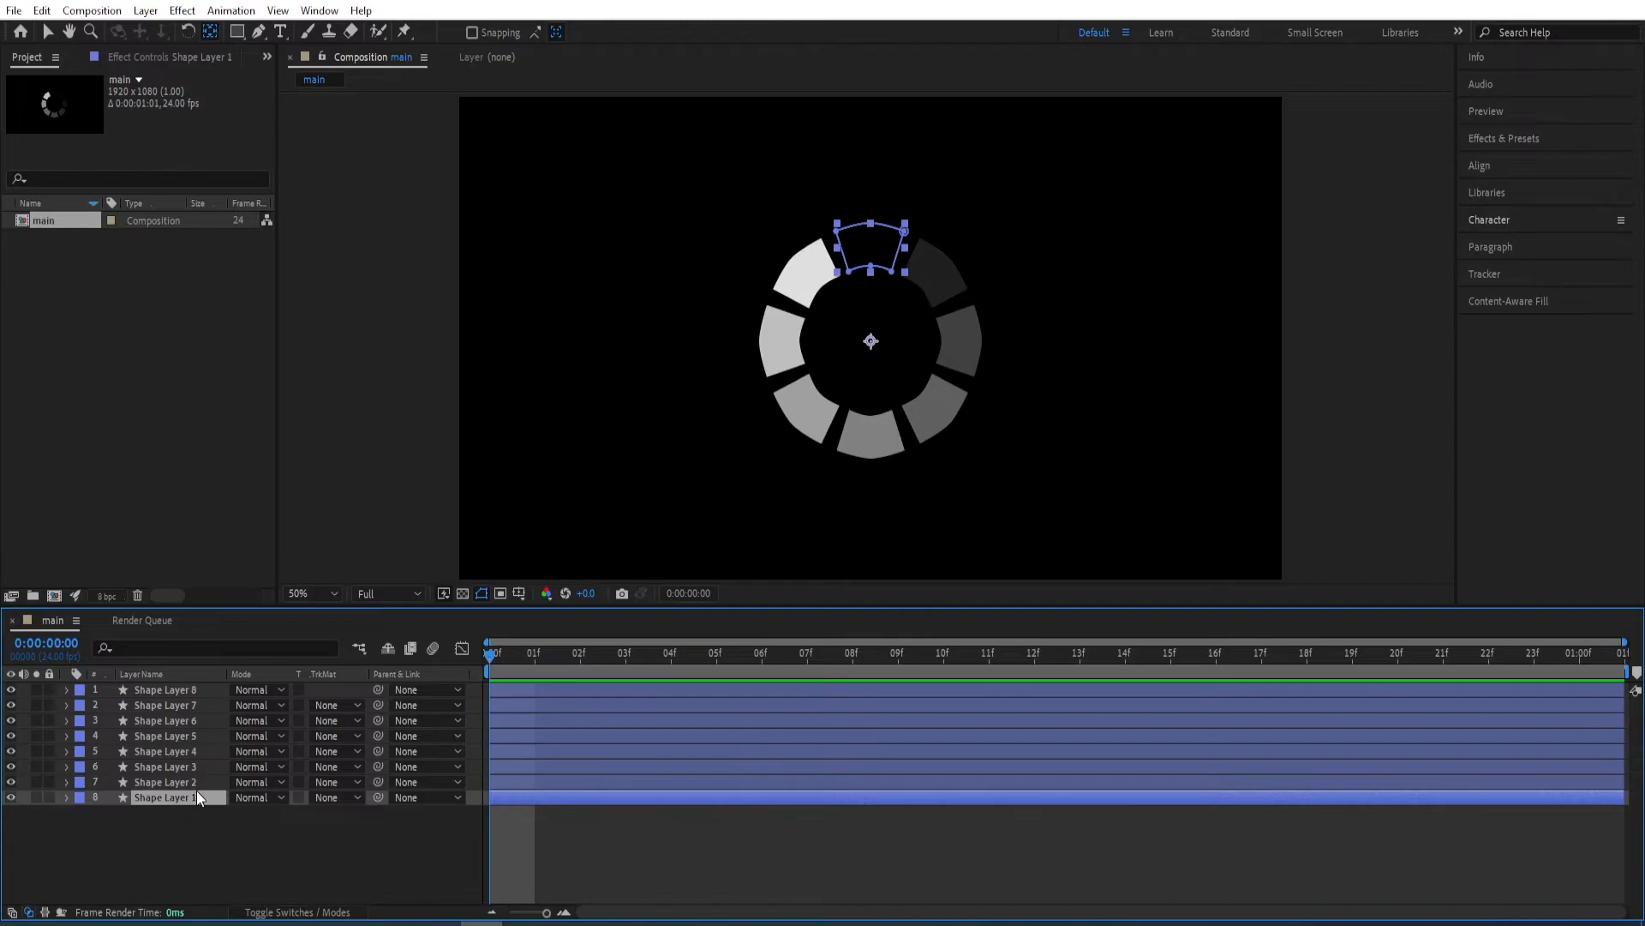
key("ctrl+d")
left_click_drag(184, 799, 185, 687)
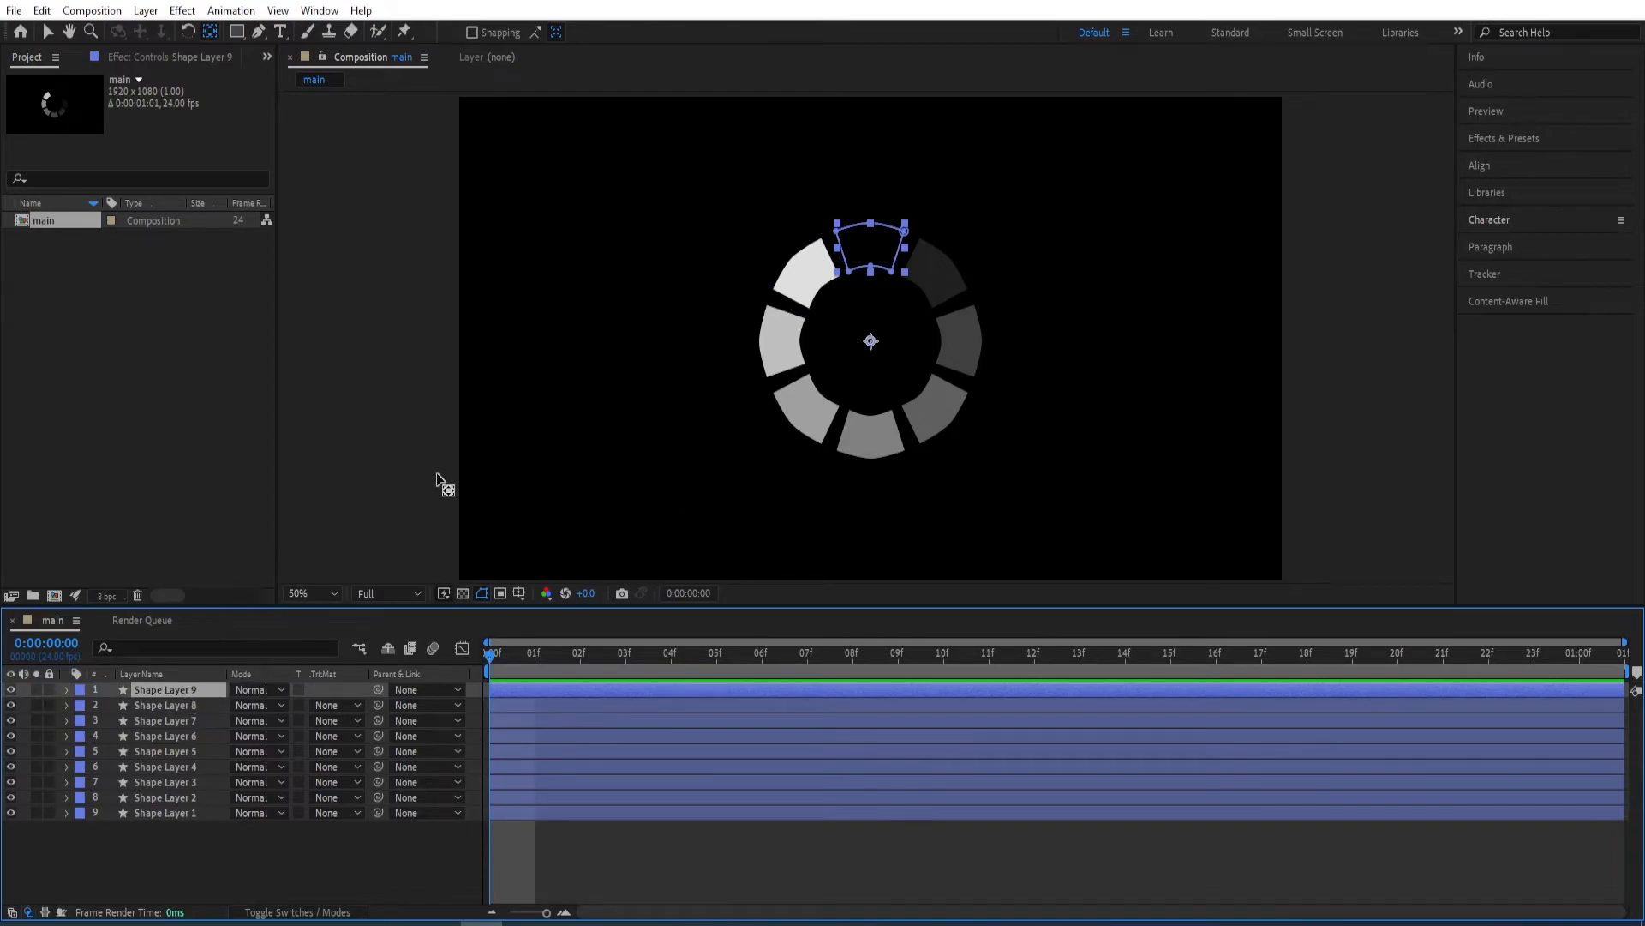
Move Shape Layer 9's anchor point to the middle of the segment's inner edge.
left_click(211, 34)
left_click_drag(871, 343, 869, 270)
scroll(869, 269, "up", 4)
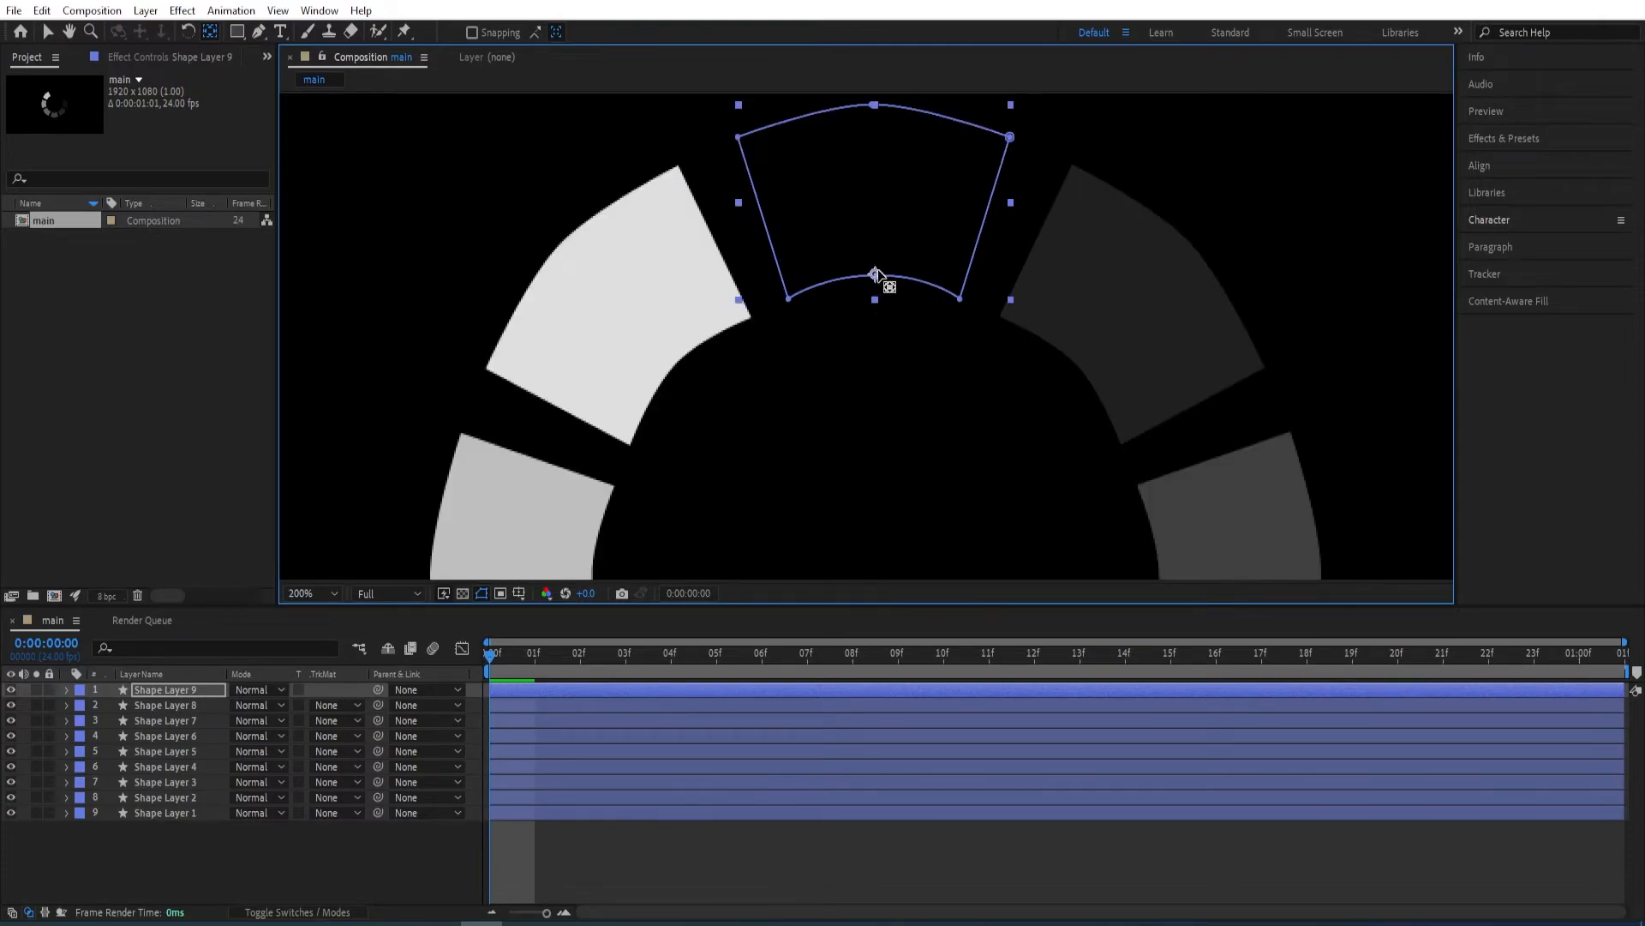
Set Shape Layer 9's scale to 125% in both dimensions.
key("s")
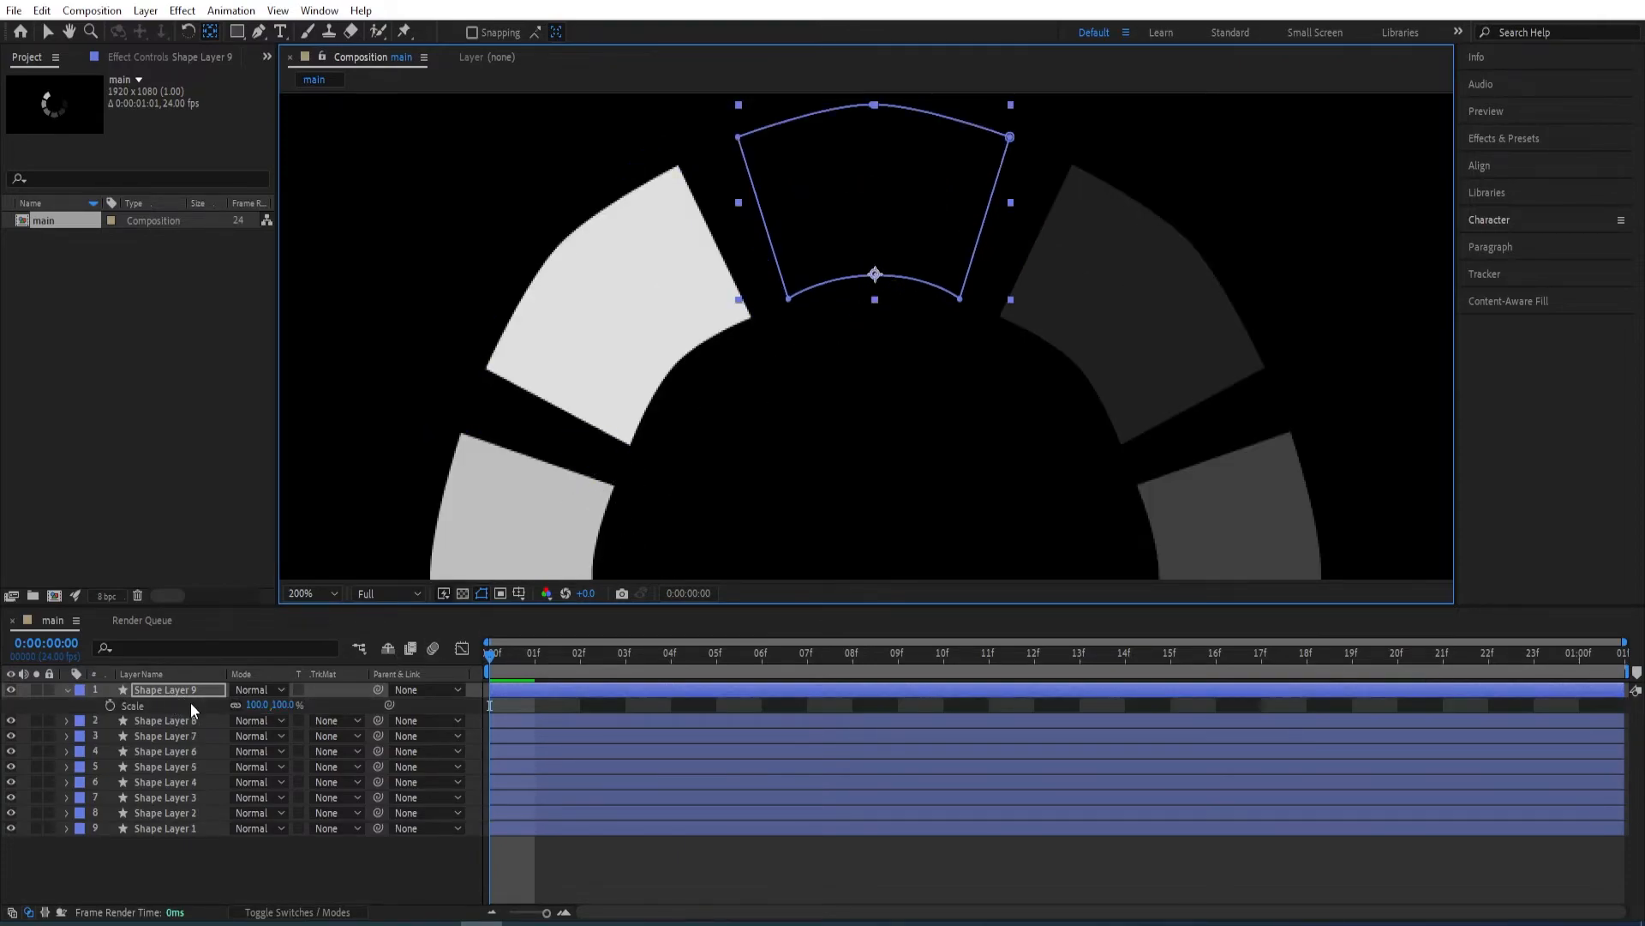
left_click(255, 705)
type("12")
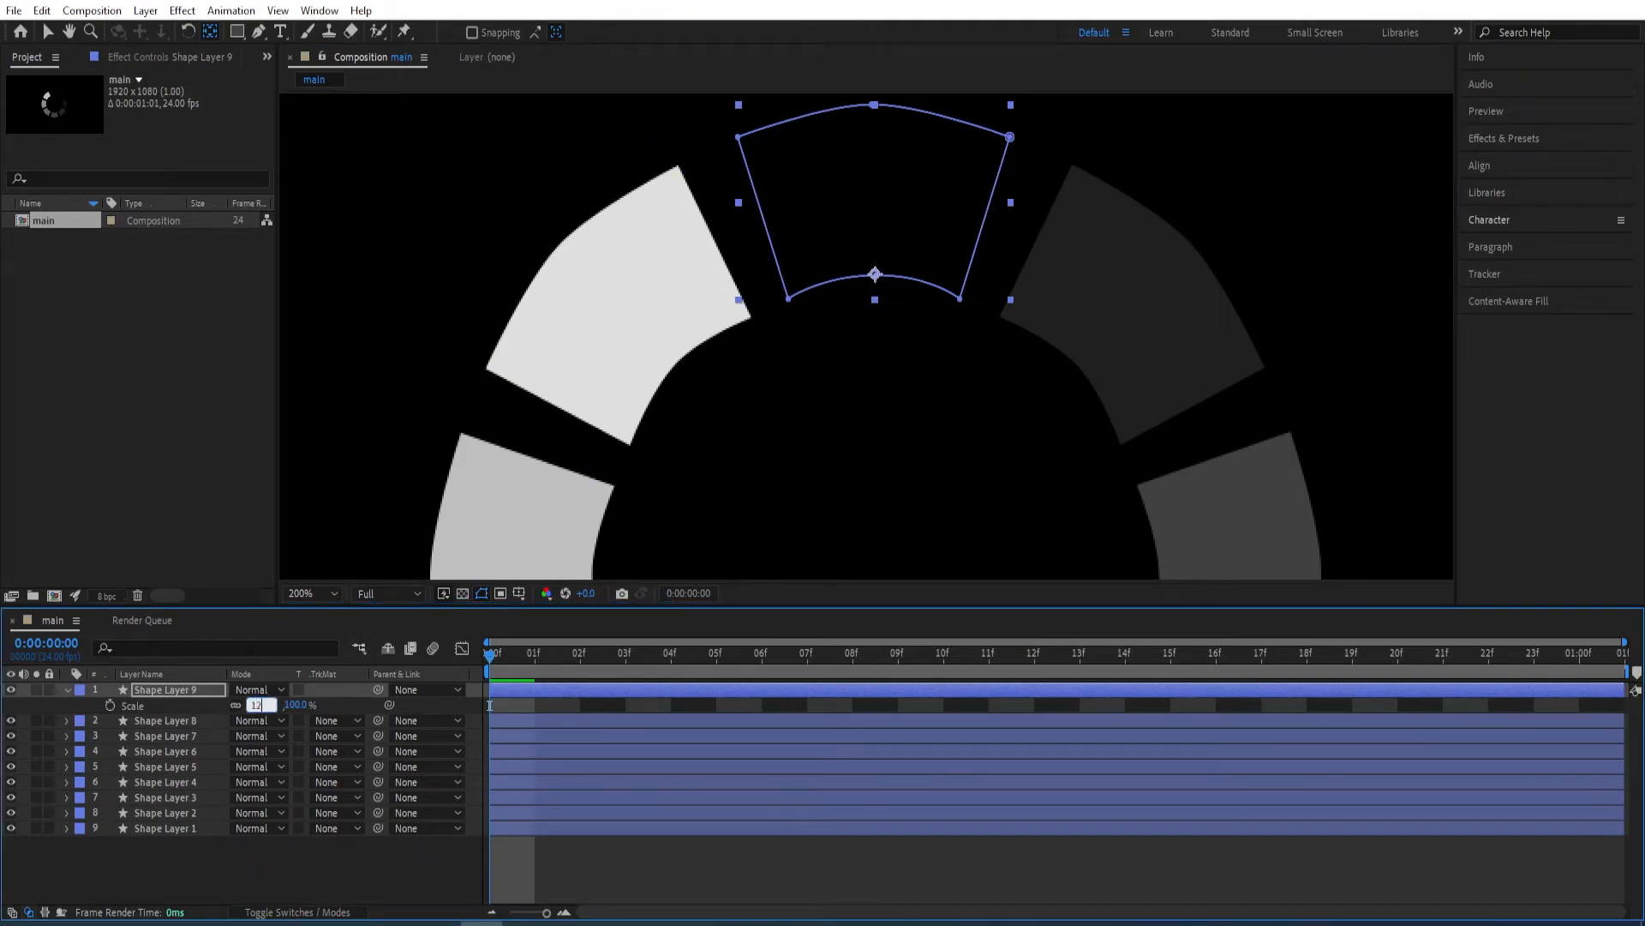
type("5")
key("Return")
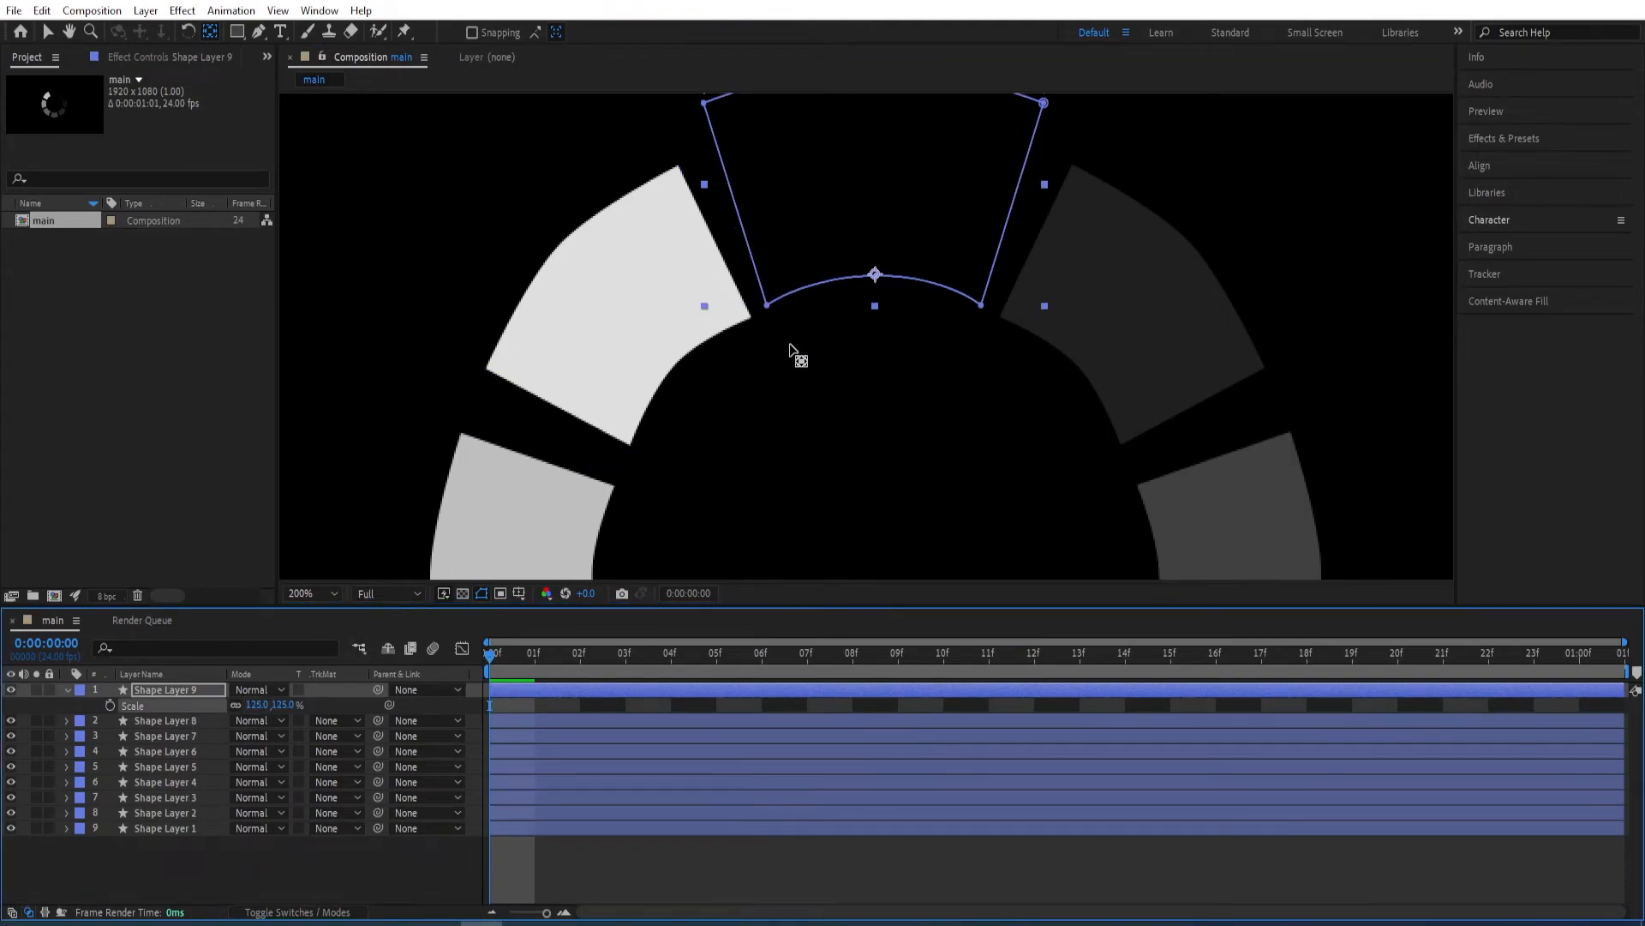
key("comma")
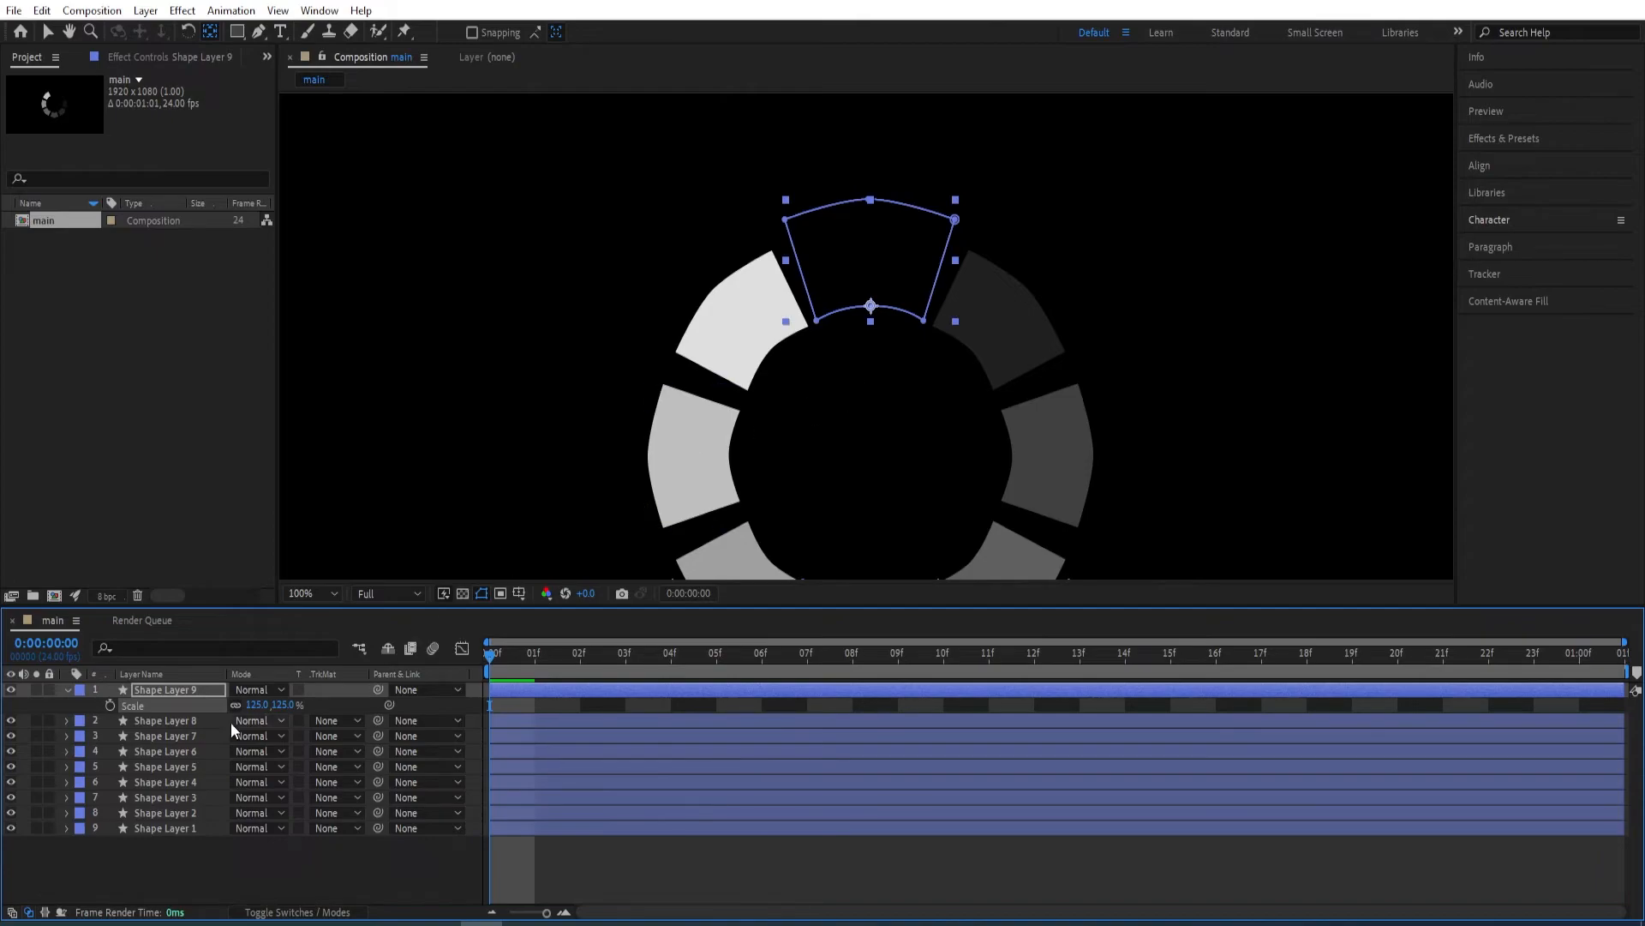
Move Shape Layer 9's anchor point to the center of the ring.
left_click(180, 692)
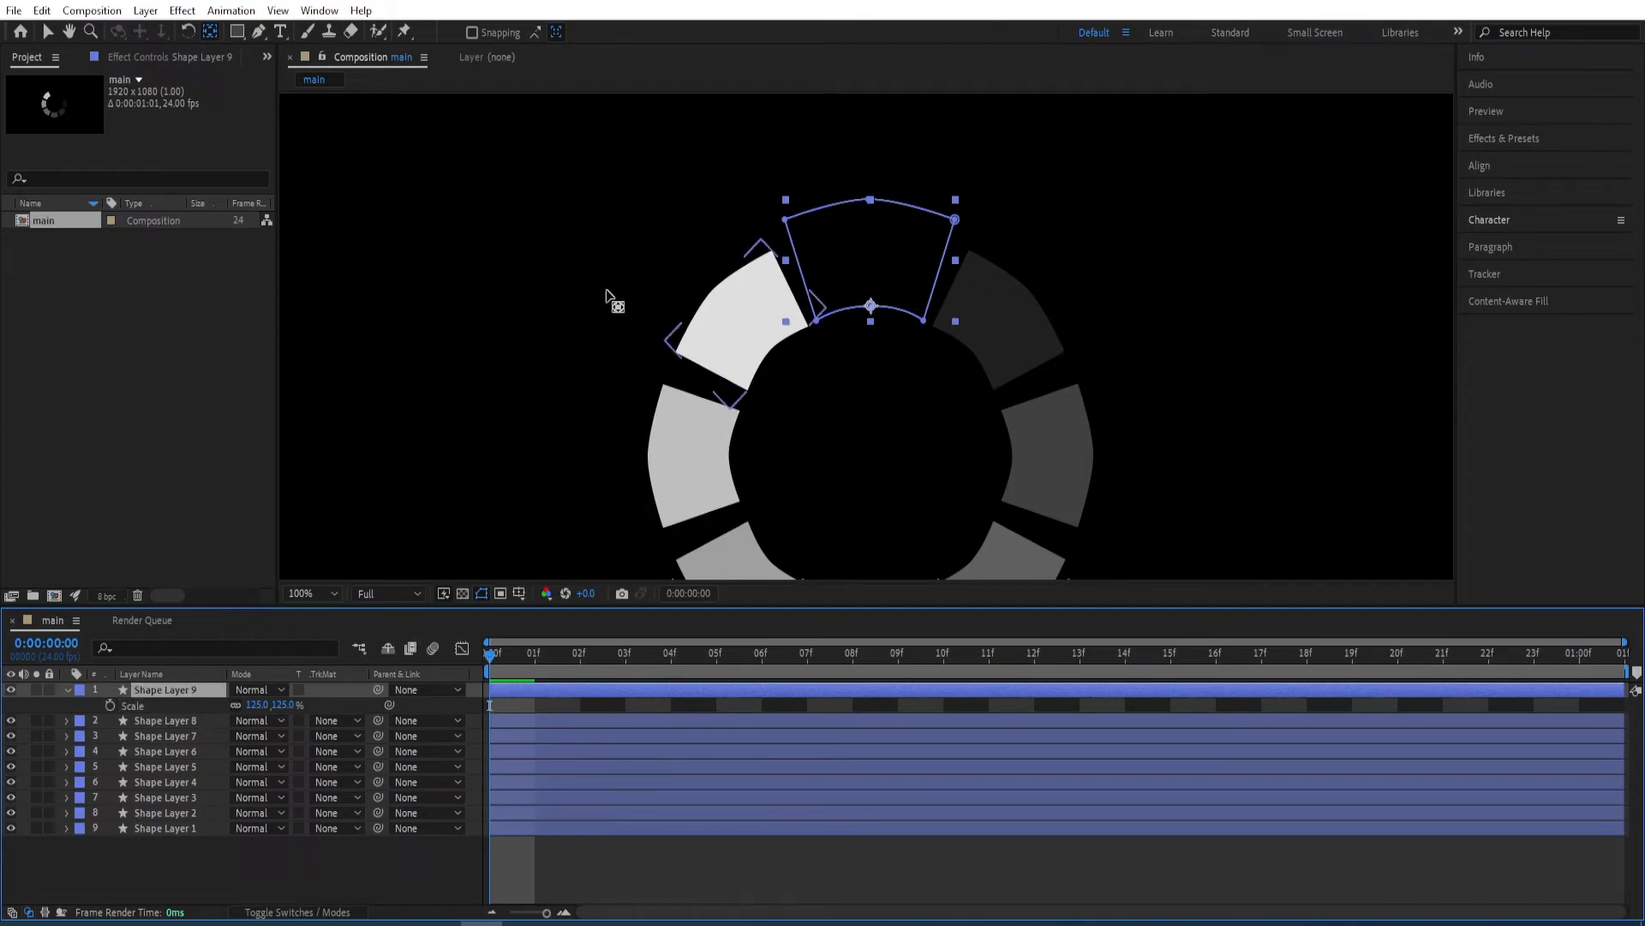
left_click_drag(873, 316, 875, 467)
key("comma")
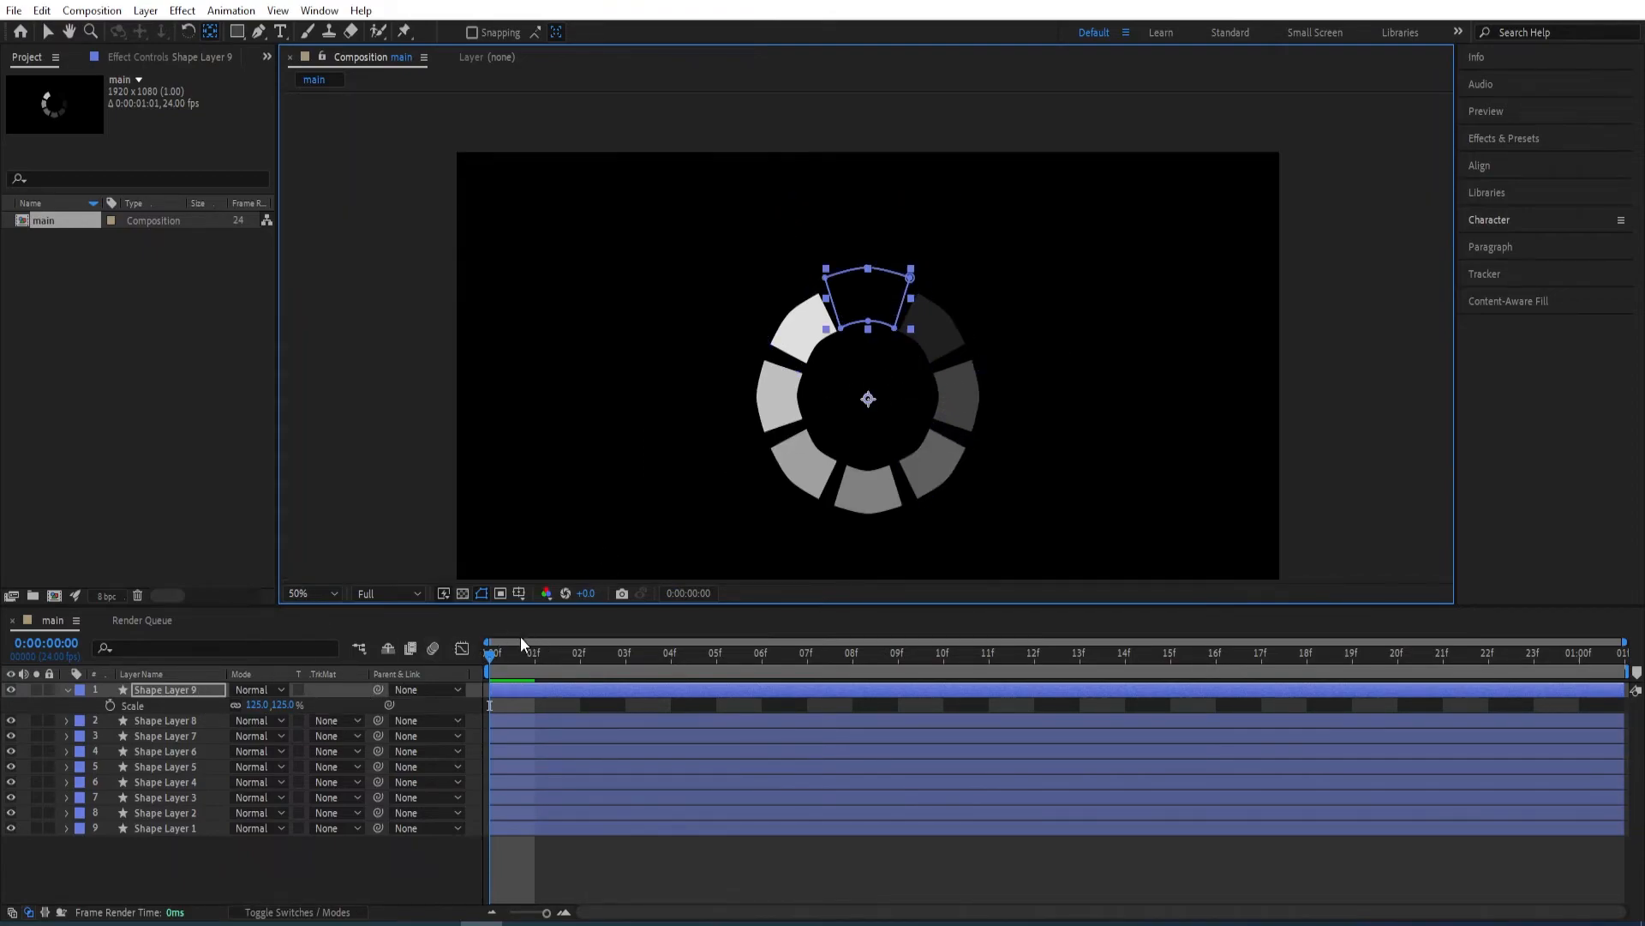
Keyframe Shape Layer 9's rotation from 0° at 0:00:00:00 to one full revolution at 0:00:01:00.
key("r")
left_click(109, 705)
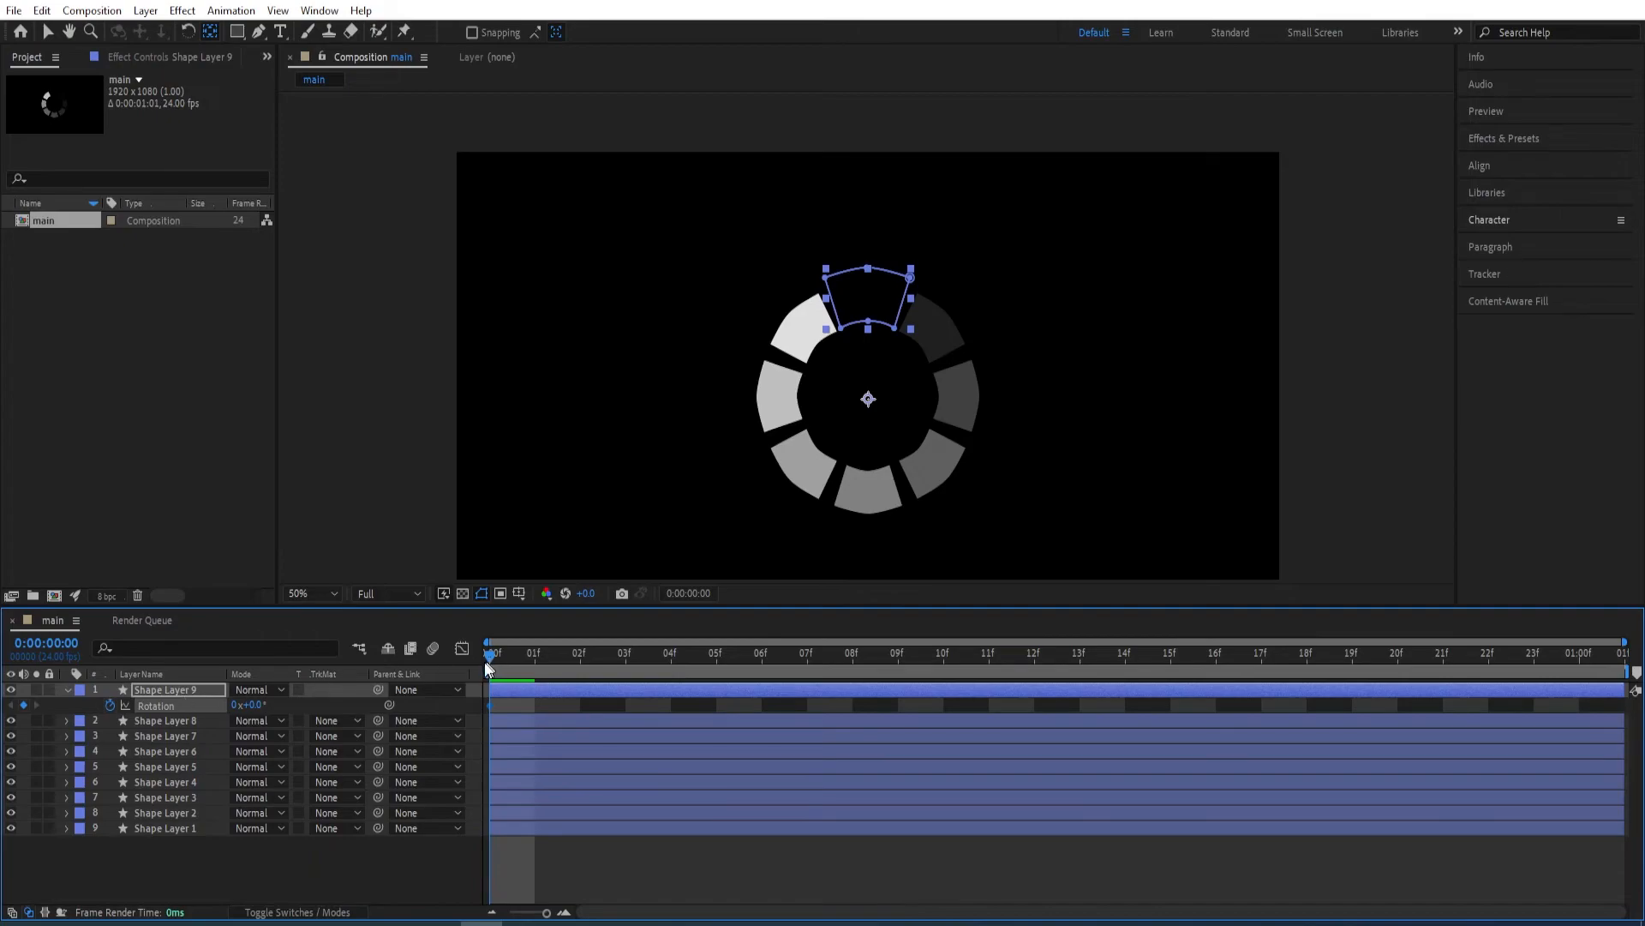
left_click_drag(492, 652, 1638, 610)
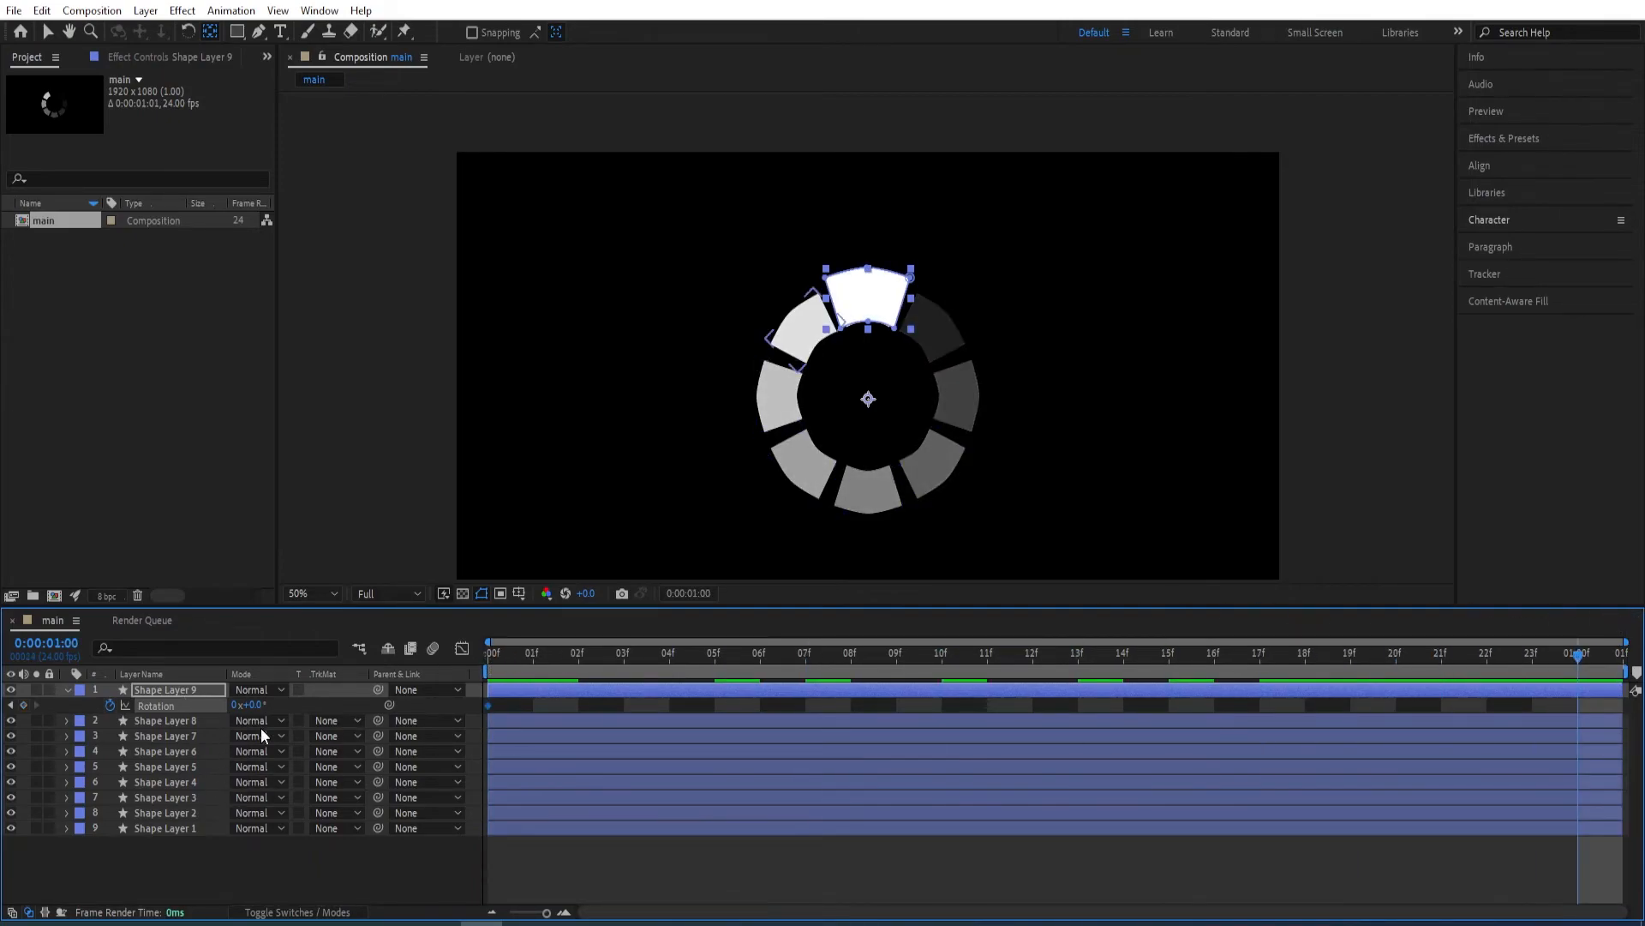
left_click(236, 705)
type("1")
key("Return")
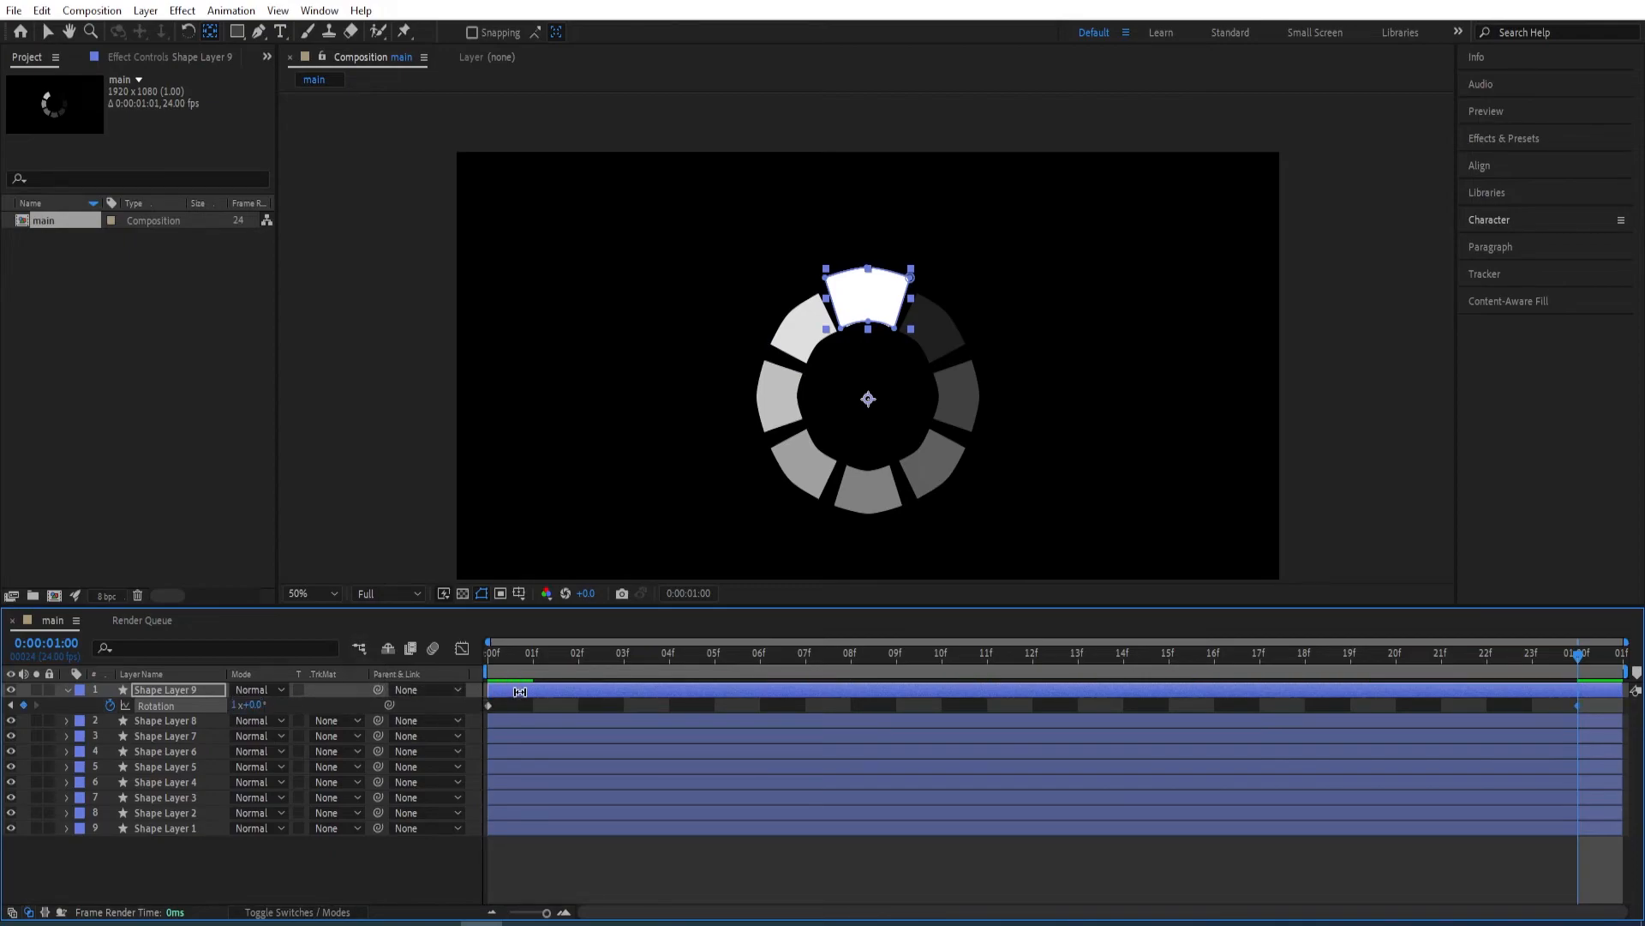
At 0:00:00:00, remove Shape Layer 9's opacity keyframes and expression, and set its opacity to 100%.
left_click_drag(507, 660, 489, 630)
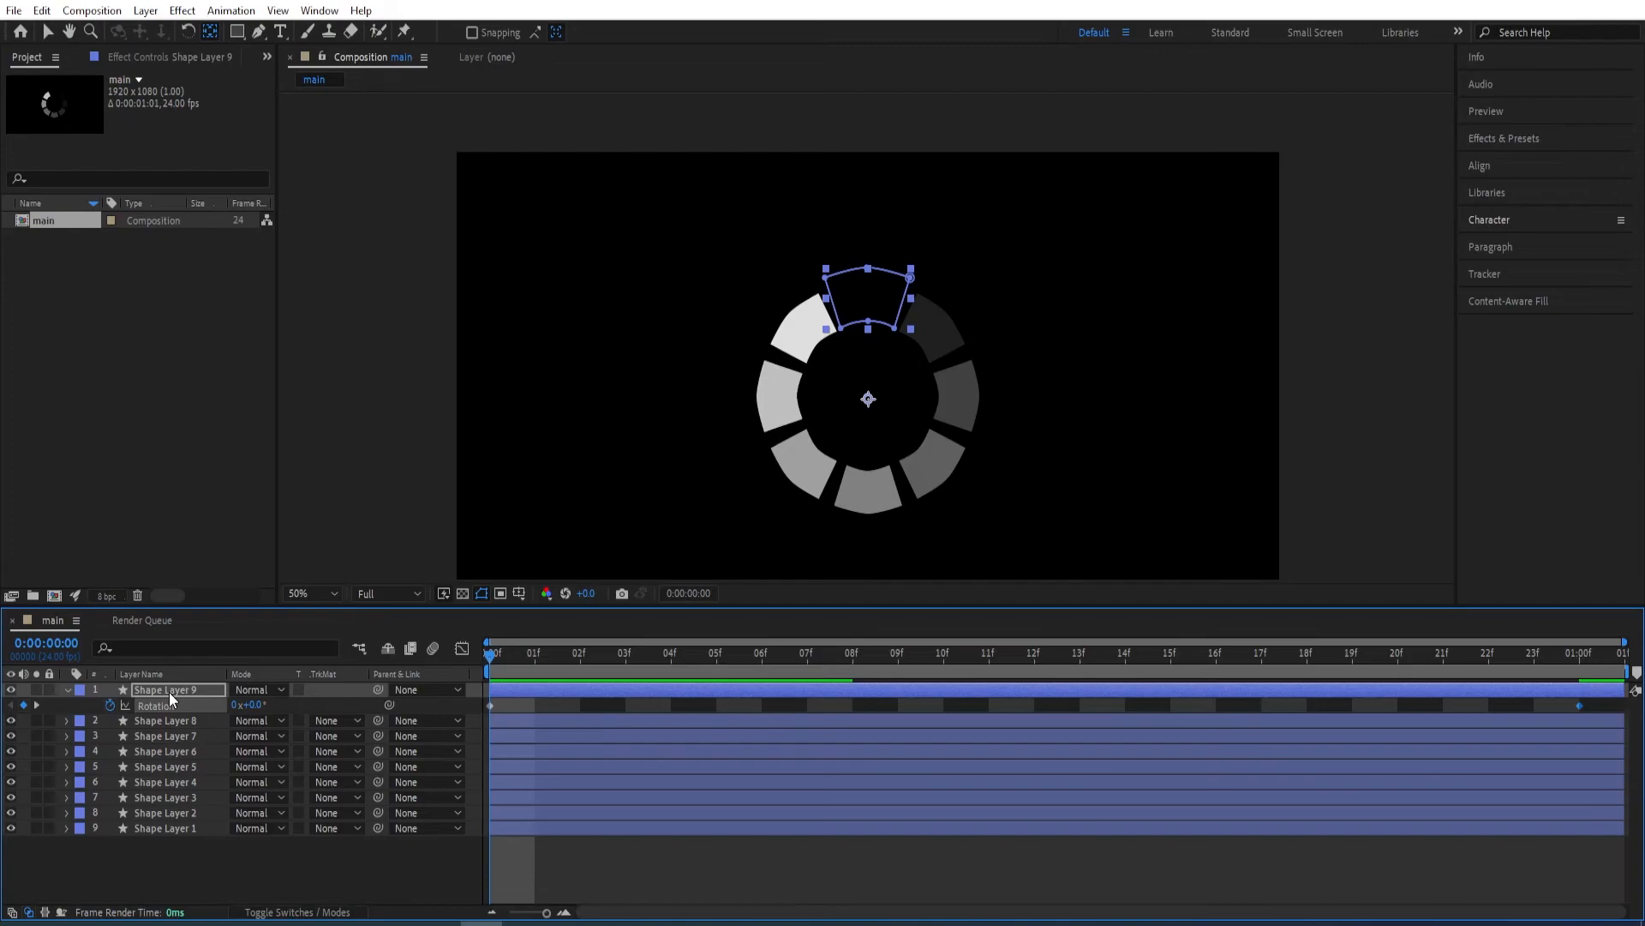
key("u")
key("u")
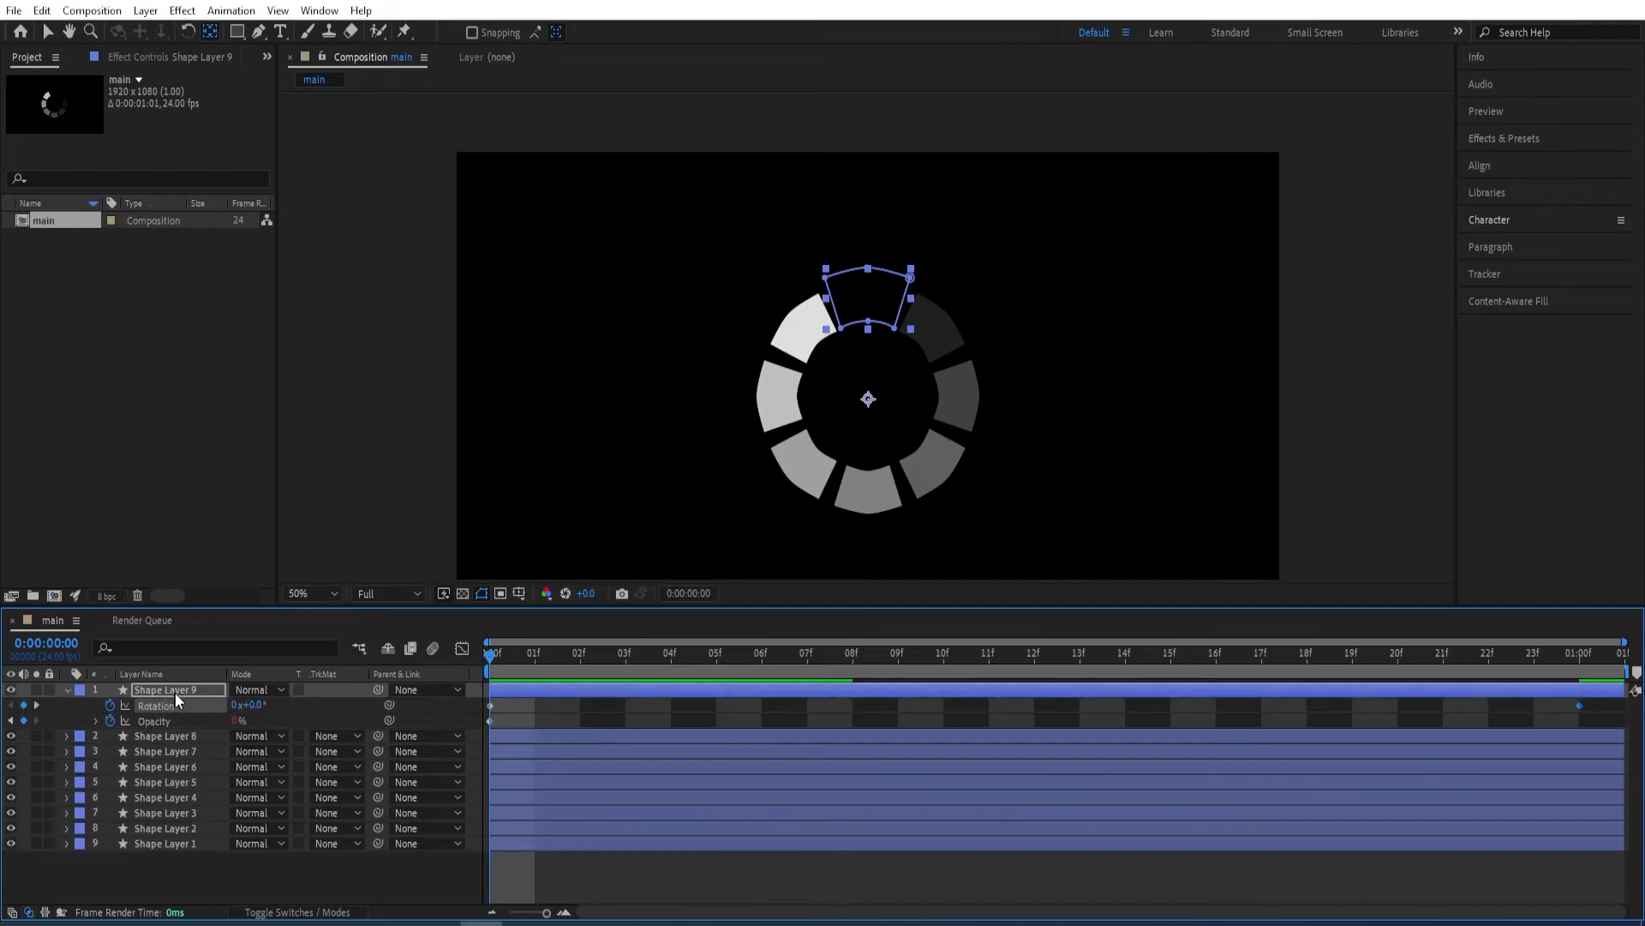
left_click(111, 724)
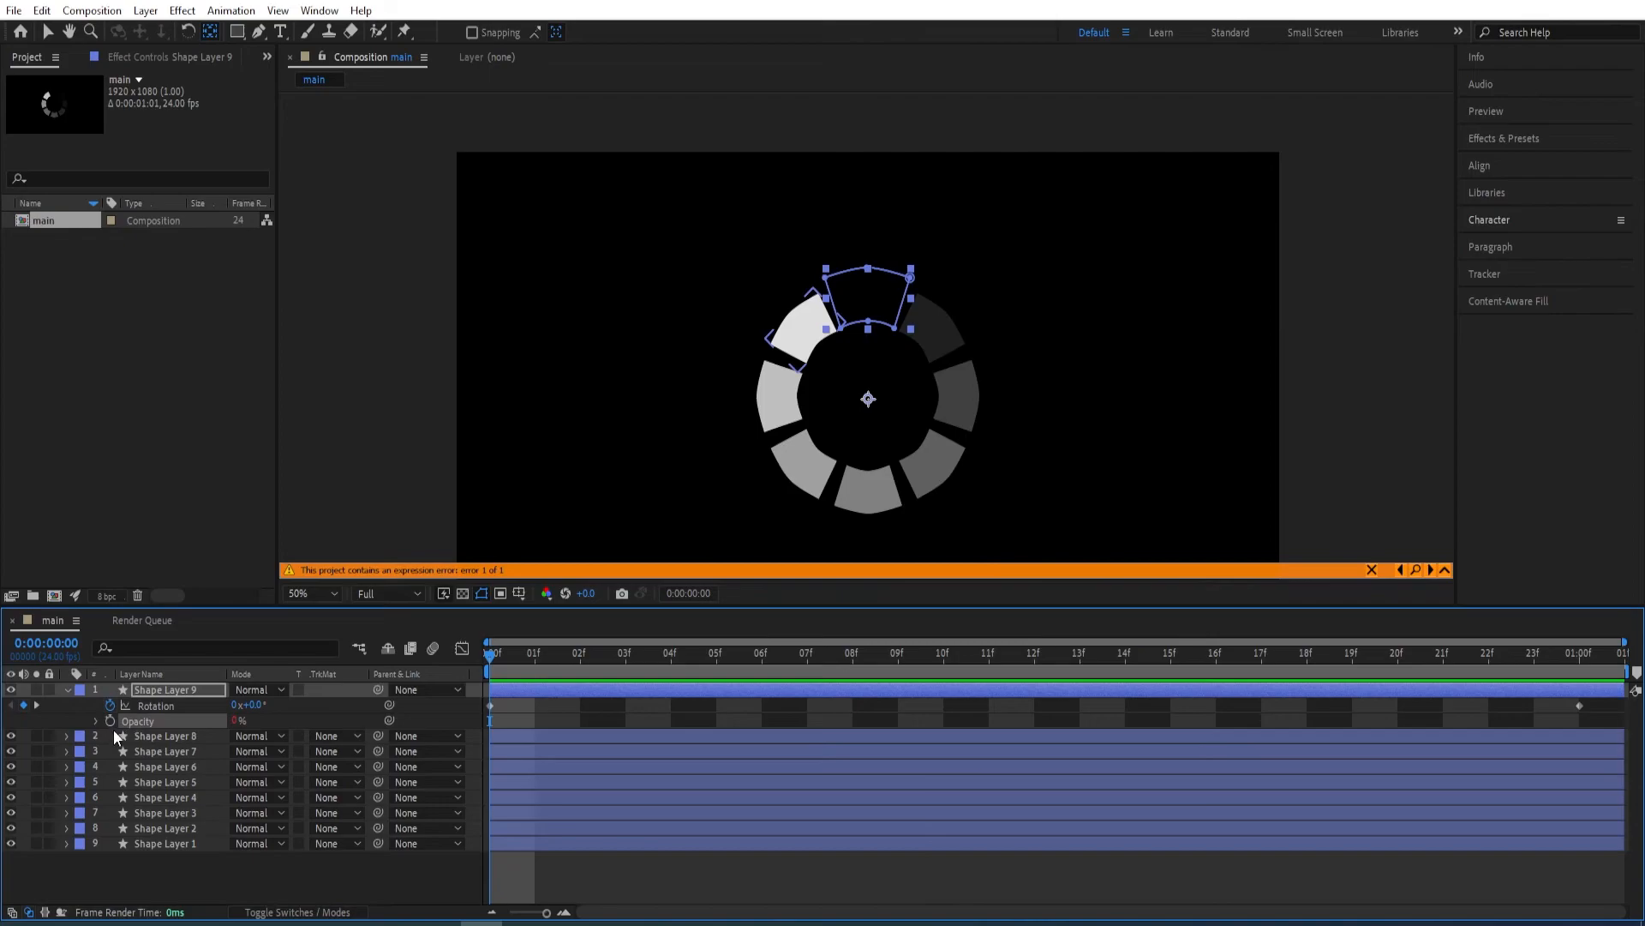
left_click(275, 716)
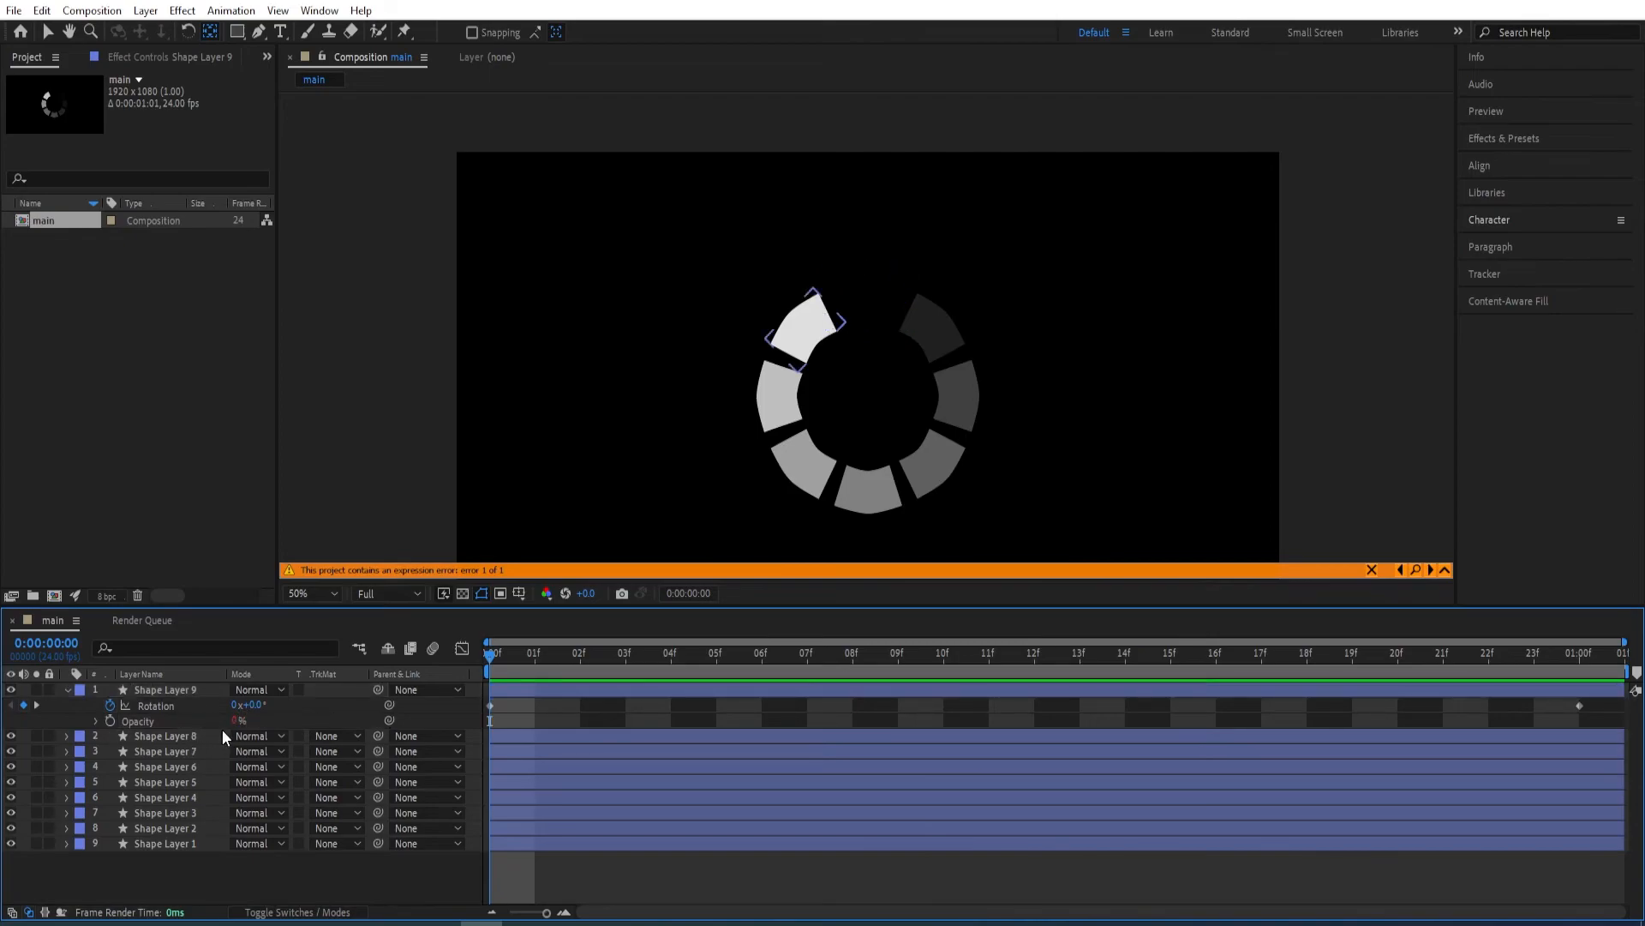
left_click(238, 721)
type("100")
key("Return")
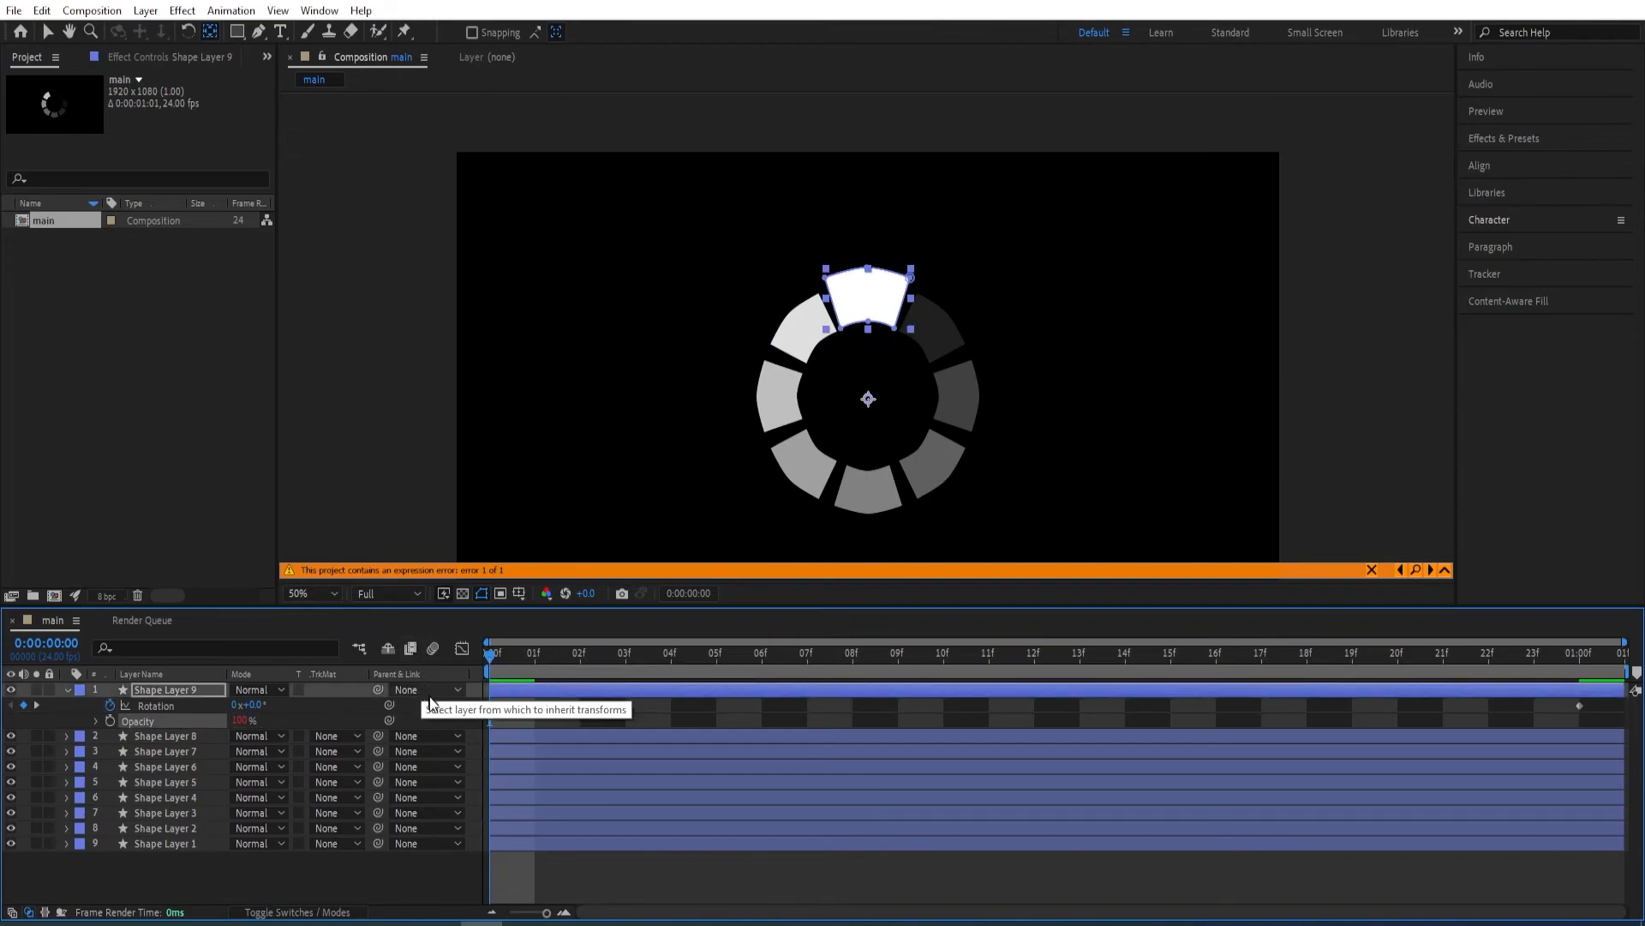
left_click(110, 722, "alt")
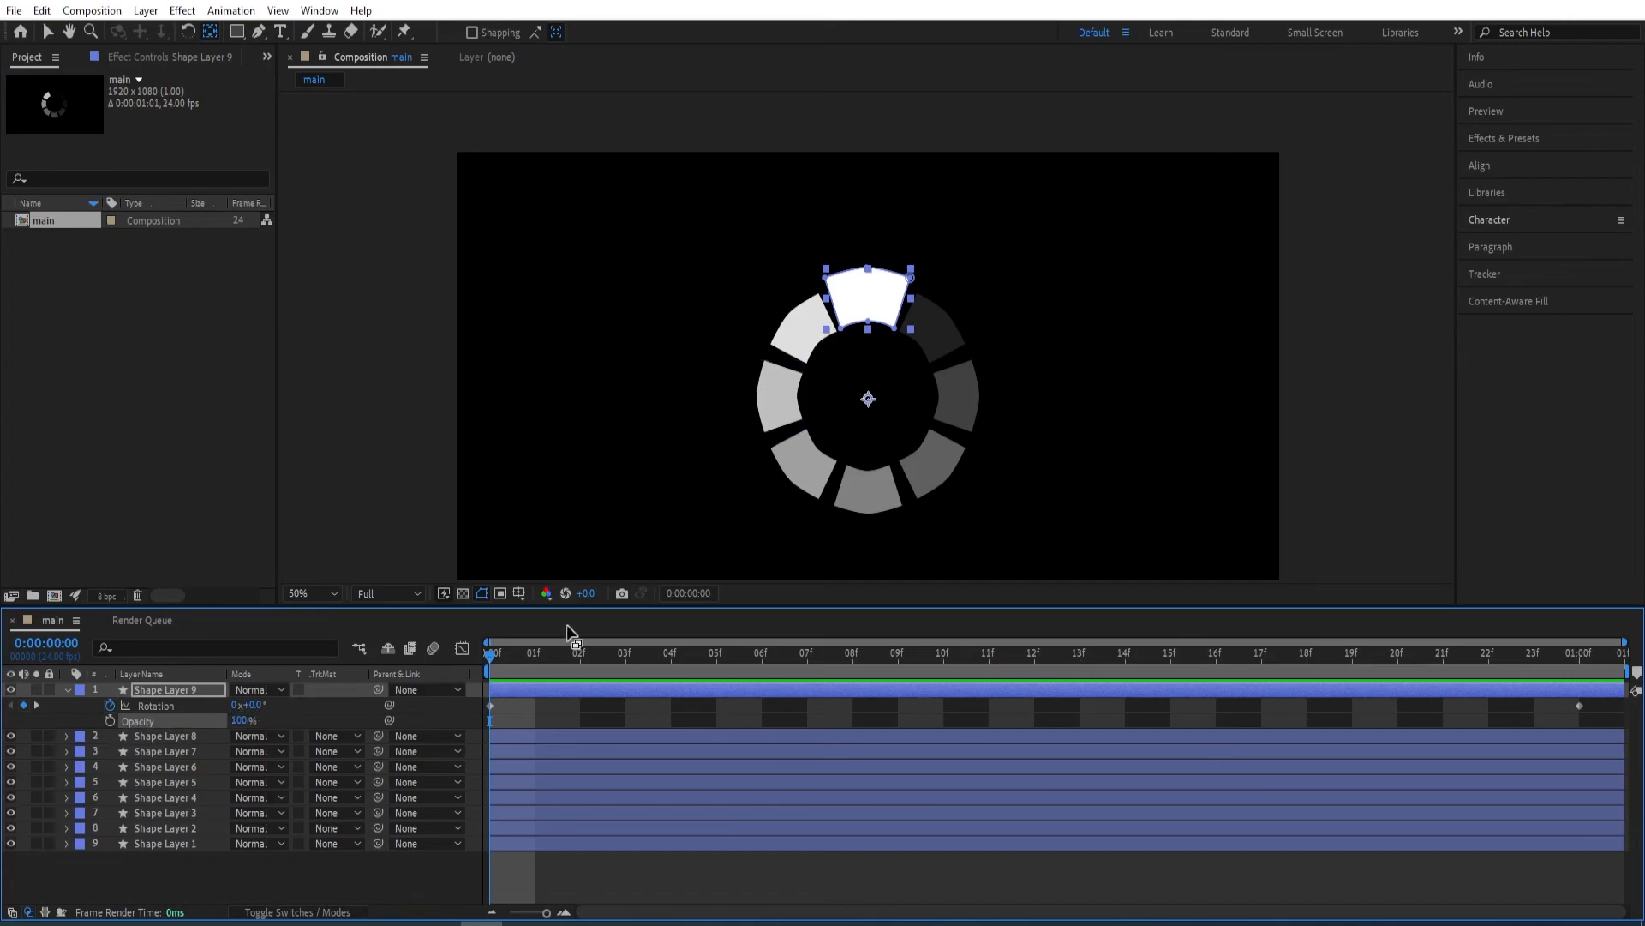
Find the Posterize Time effect and apply it to Shape Layer 9.
left_click_drag(489, 657, 590, 678)
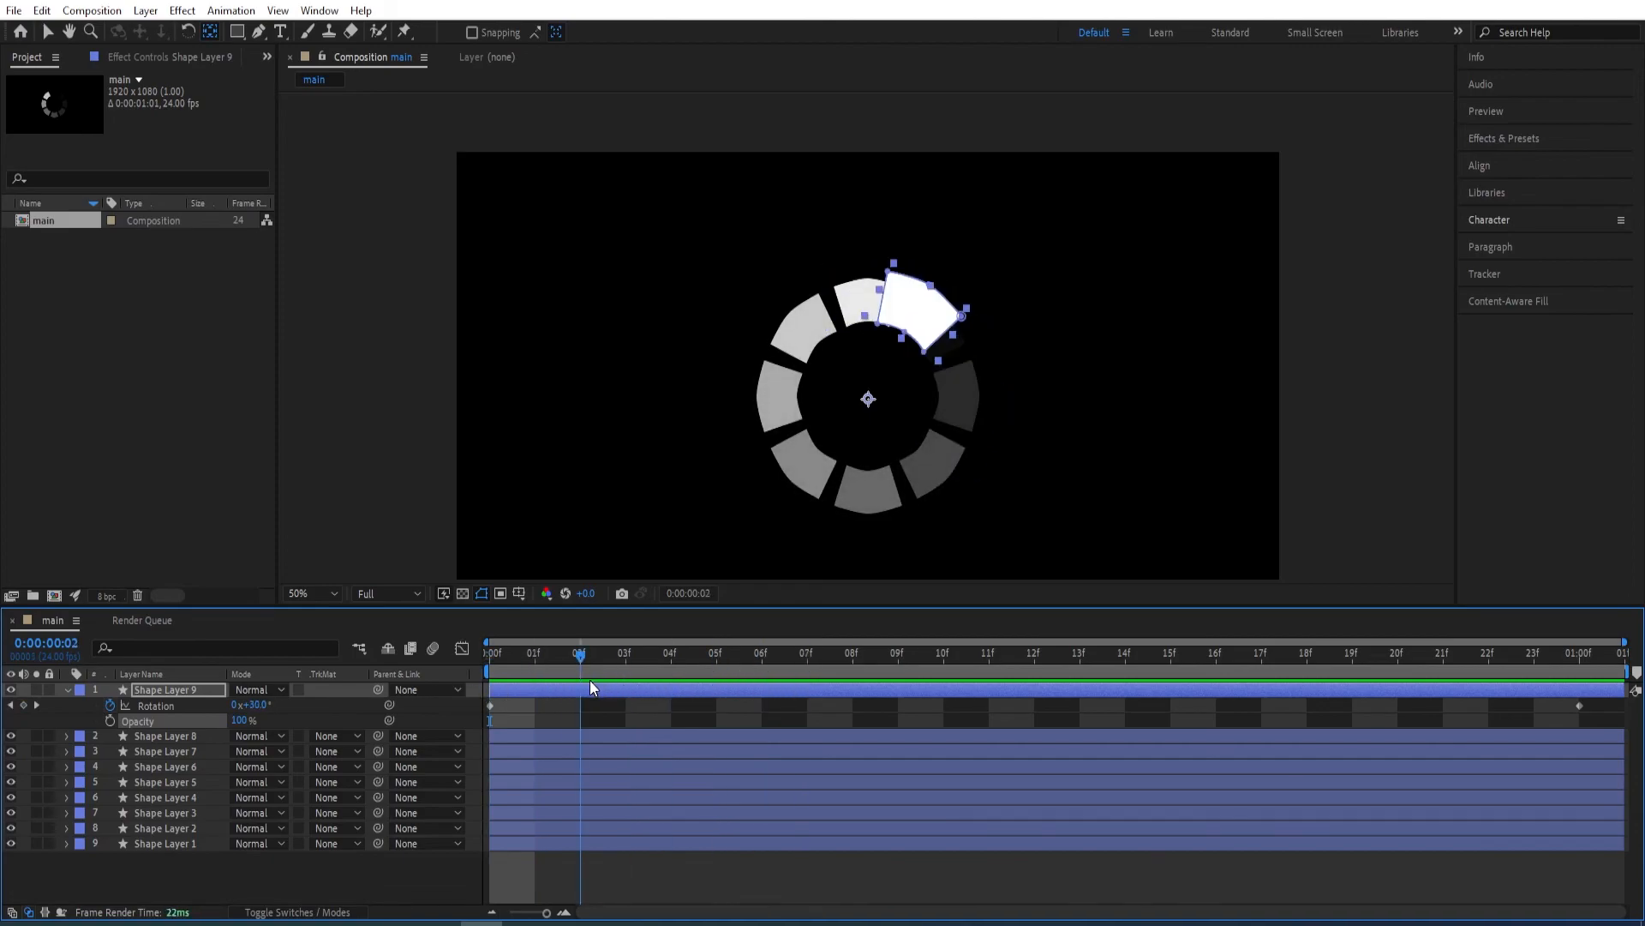
left_click(1519, 138)
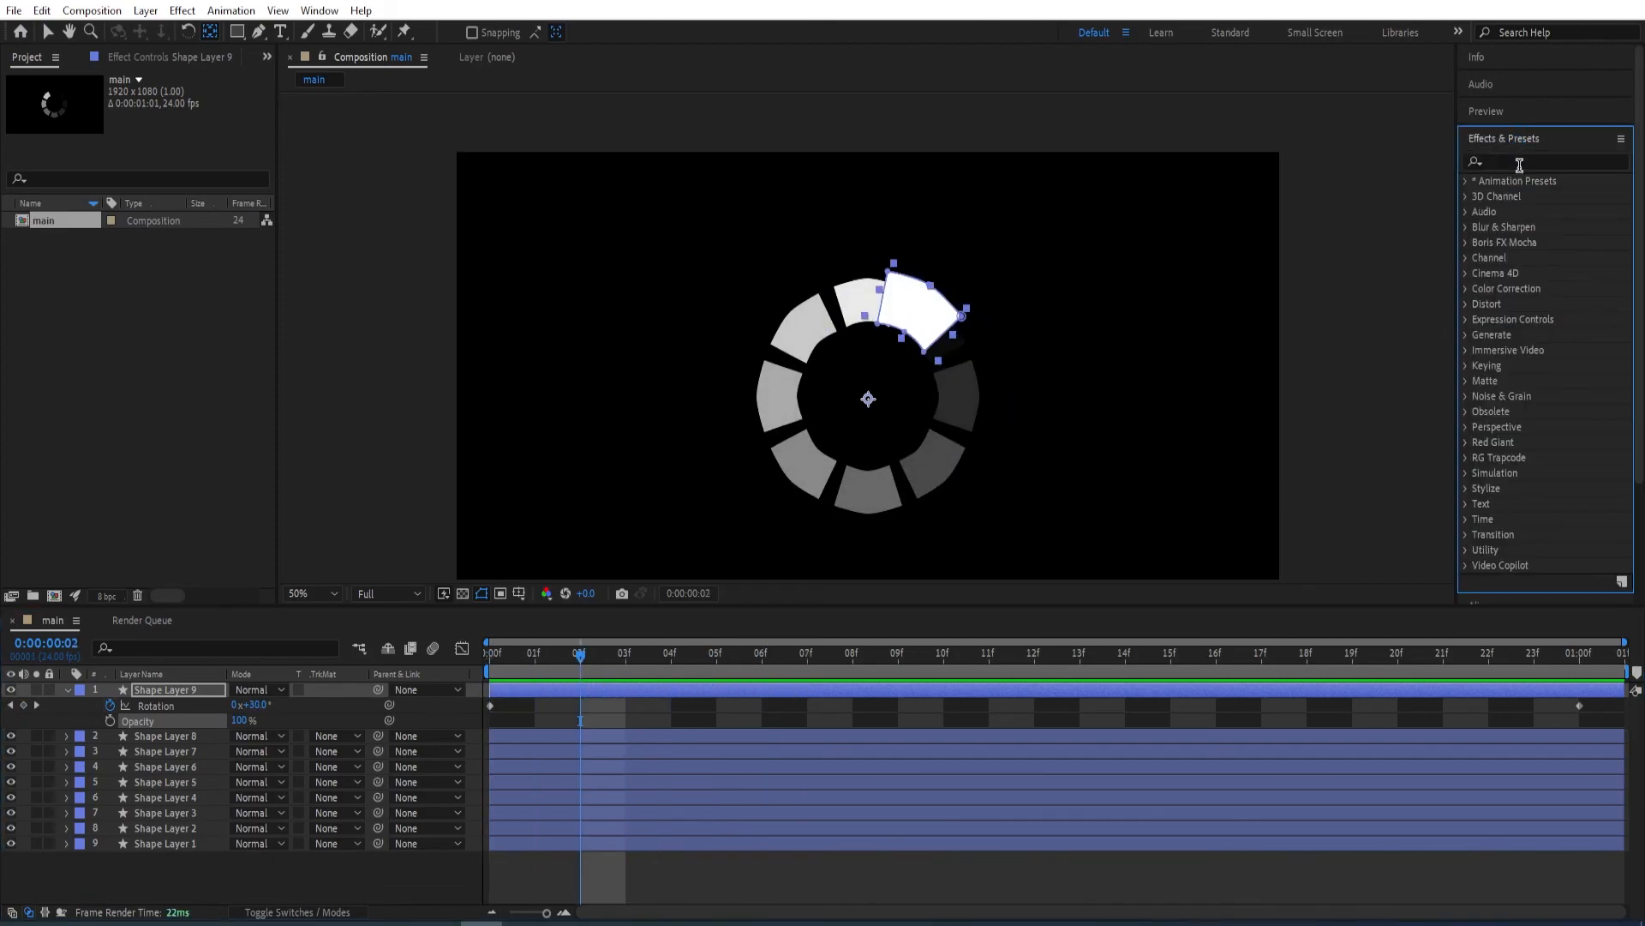
left_click(1522, 163)
type("posteri")
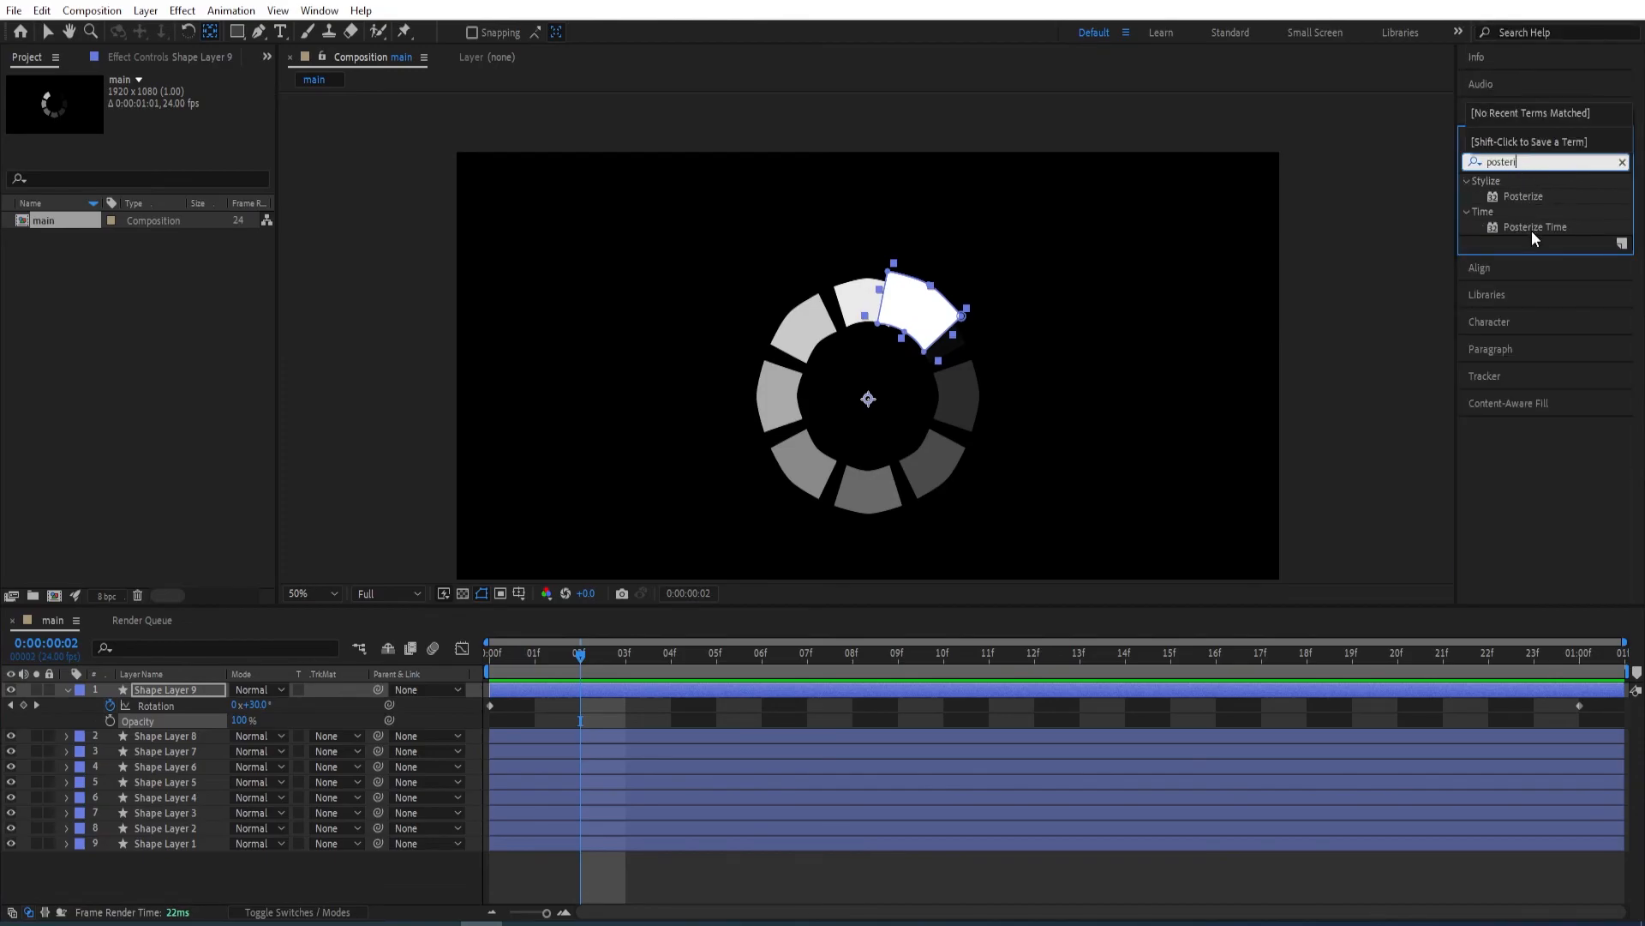
double_click(1530, 227)
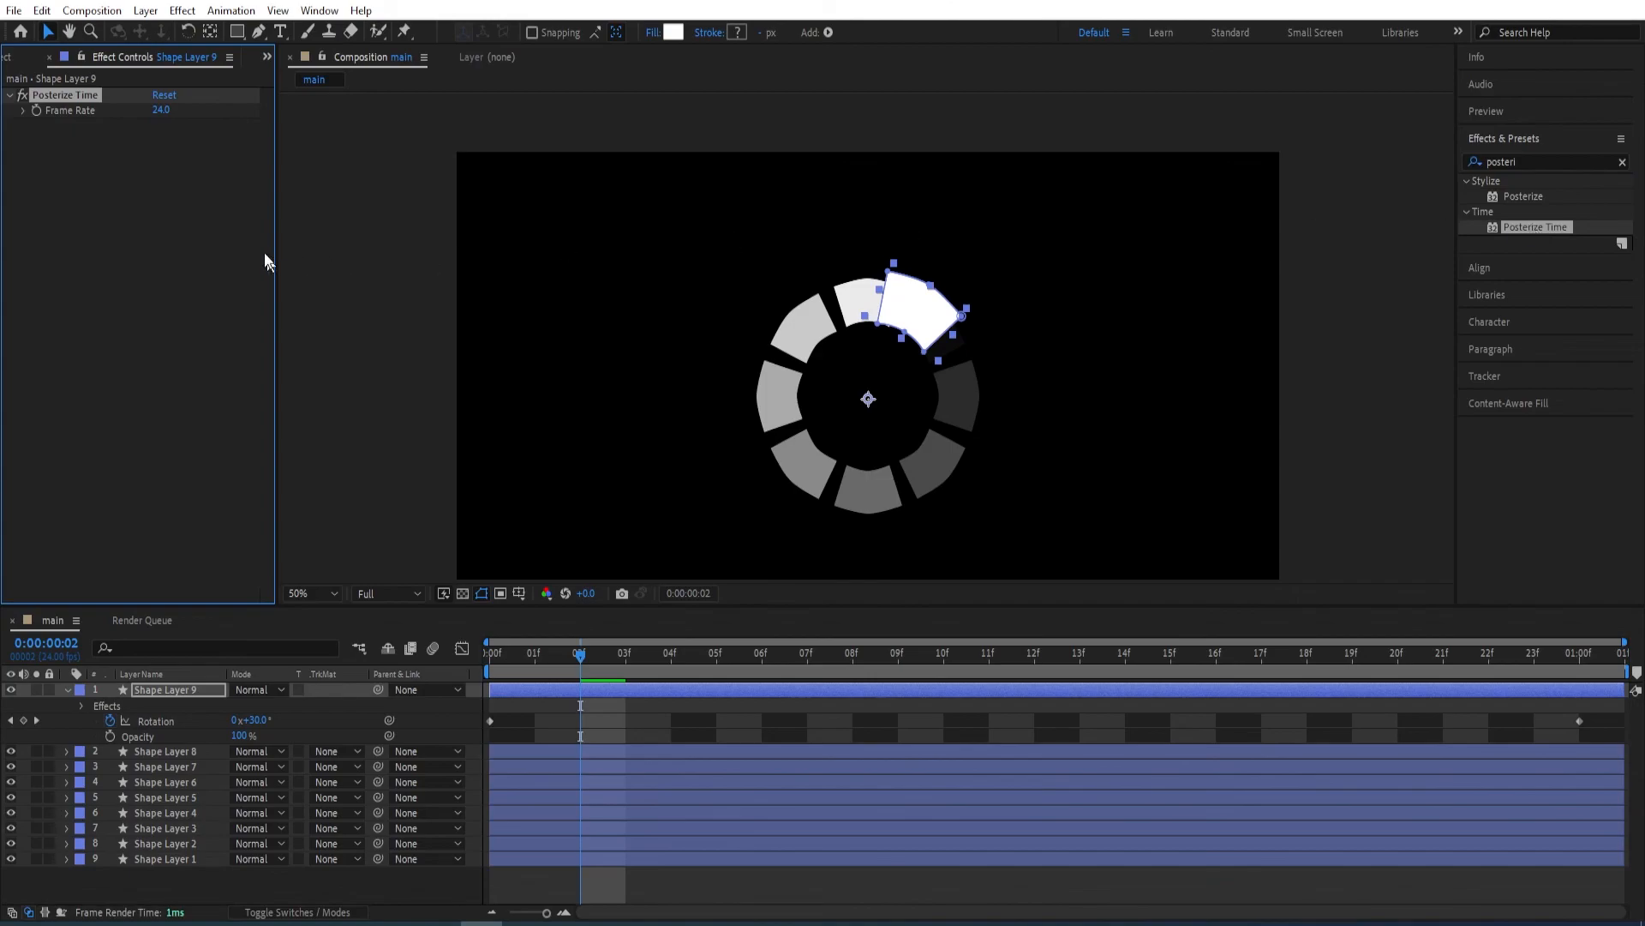
Set Posterize Time's frame rate to 8 and preview the animation from 0:00:00:00.
left_click(162, 111)
key("Return")
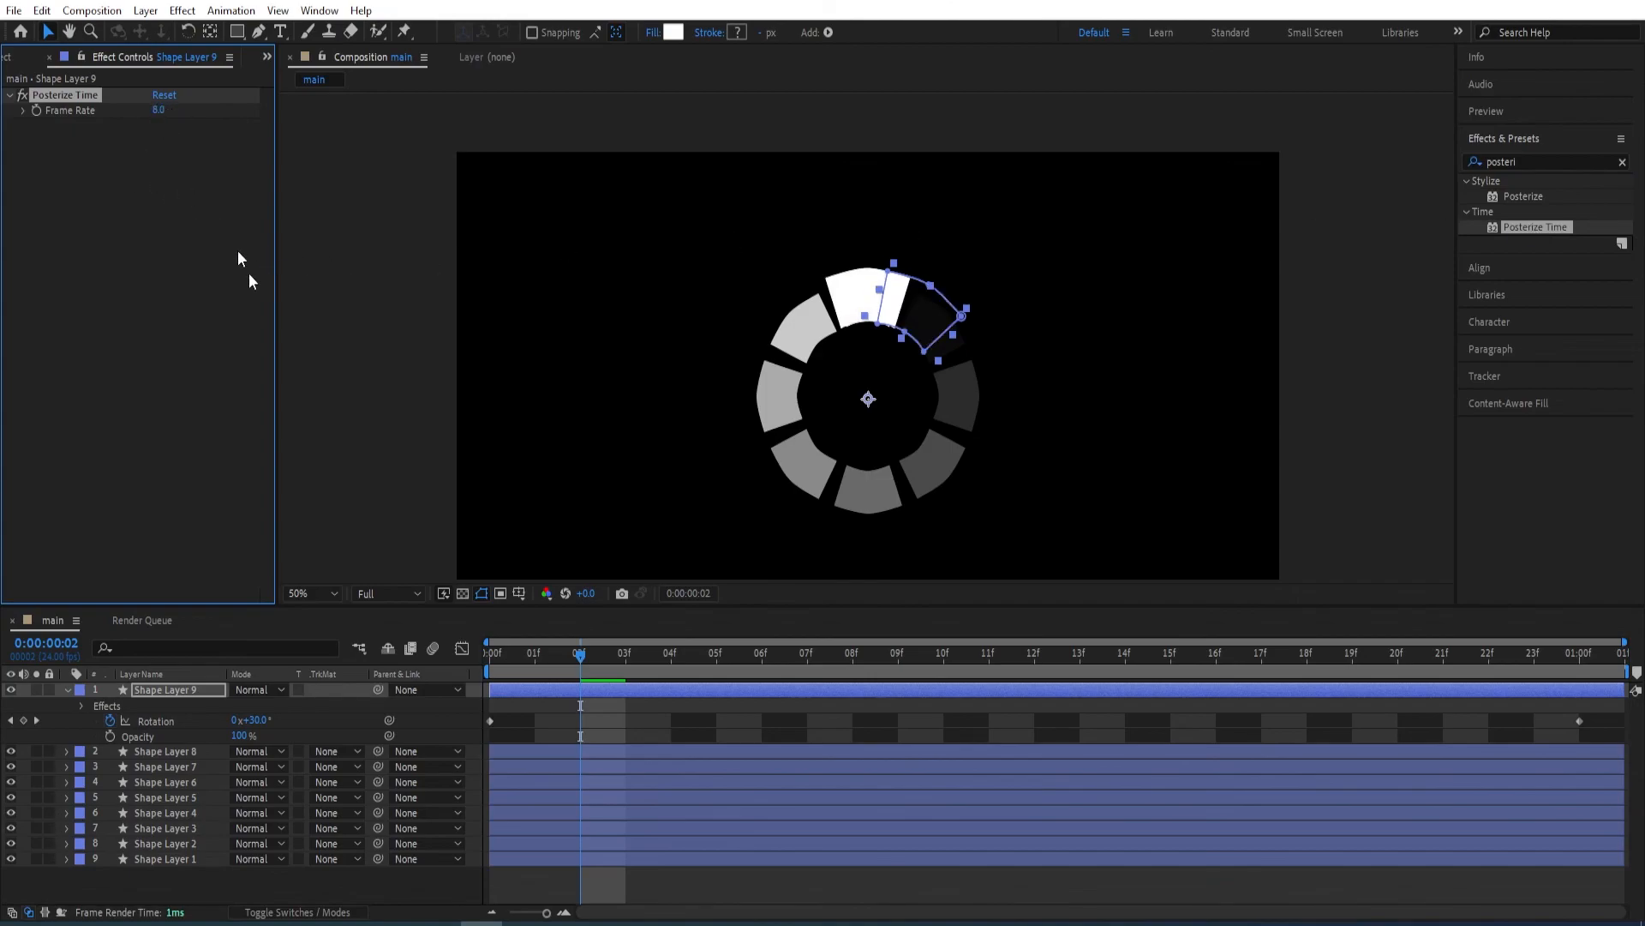
left_click_drag(577, 651, 476, 662)
key("space")
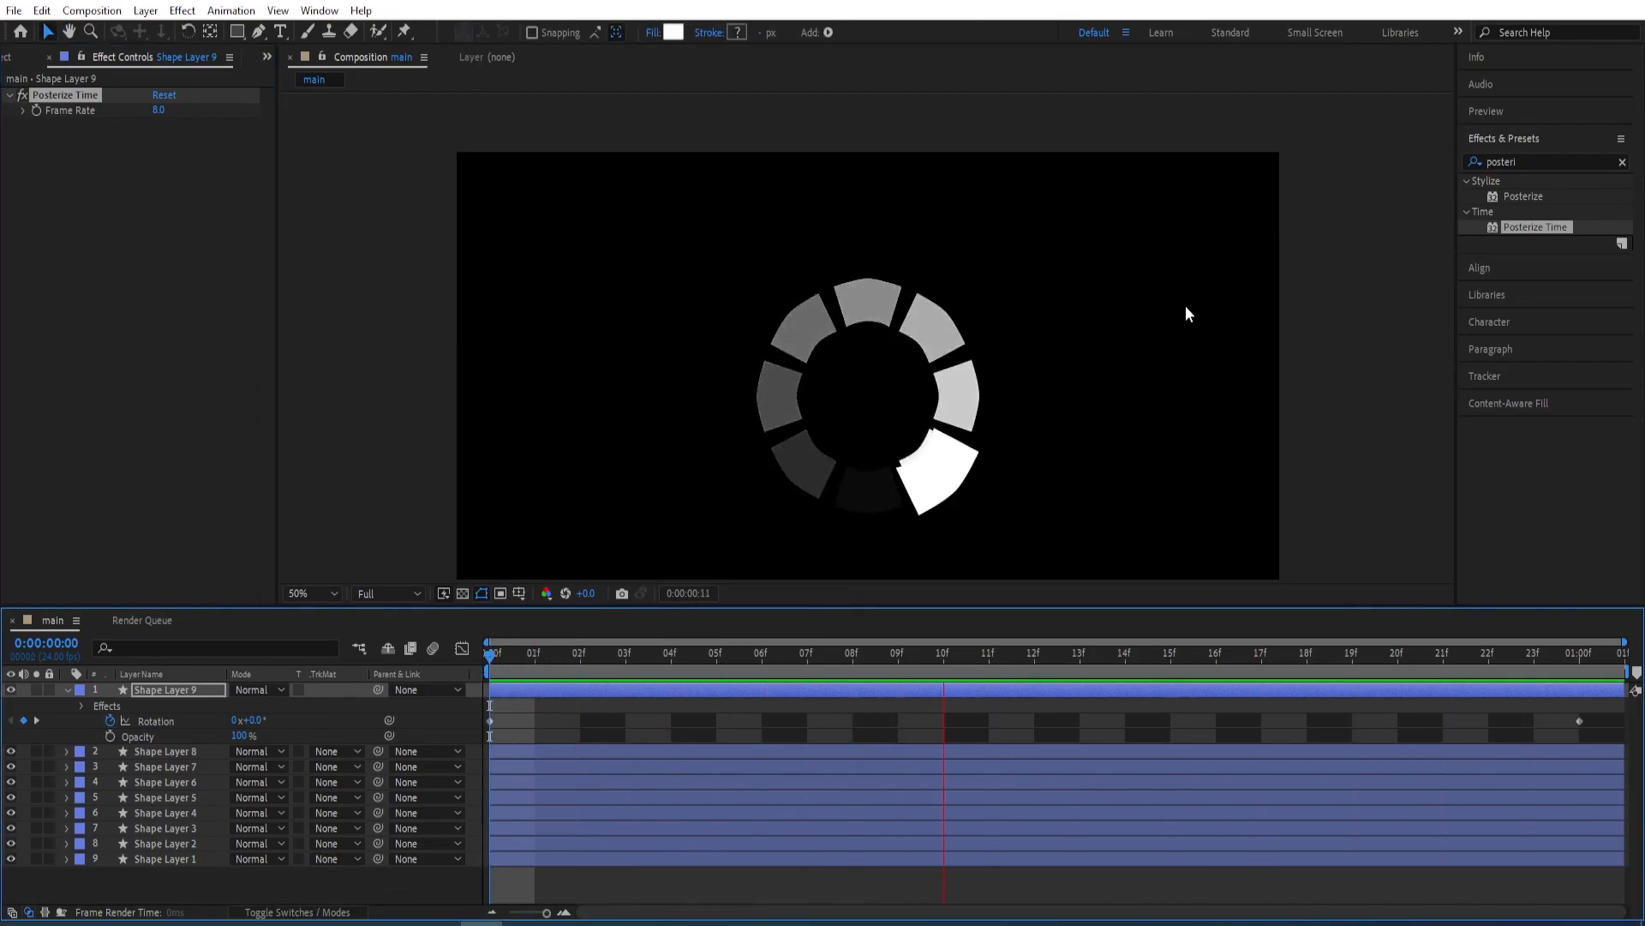